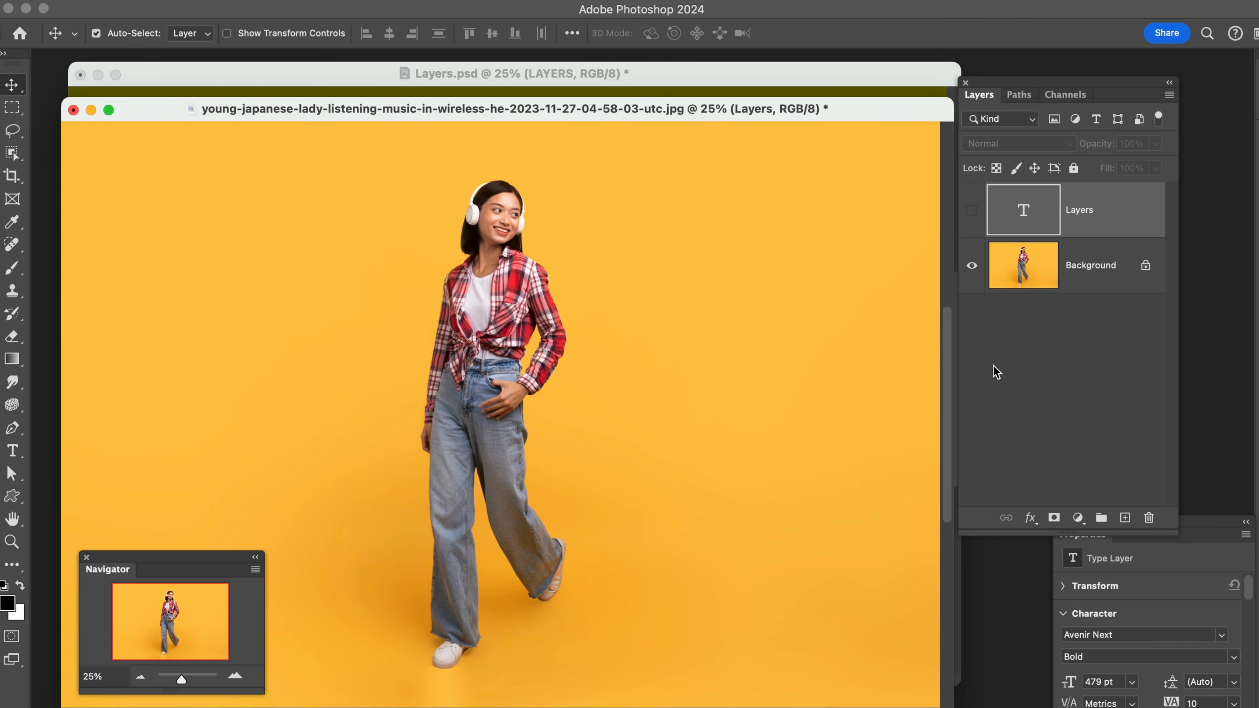
Set the layer thumbnails to No Thumbnails, to Small Thumbnails, and back to Large Thumbnails
right_click(1027, 349)
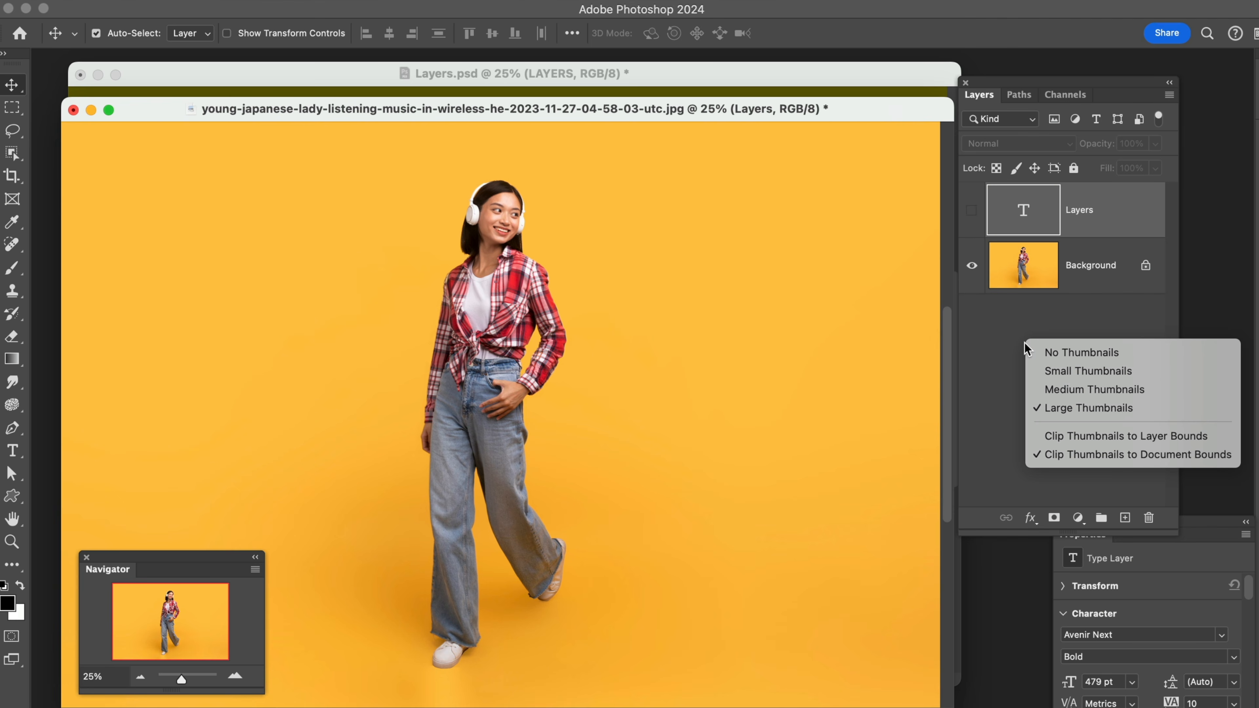
left_click(1044, 355)
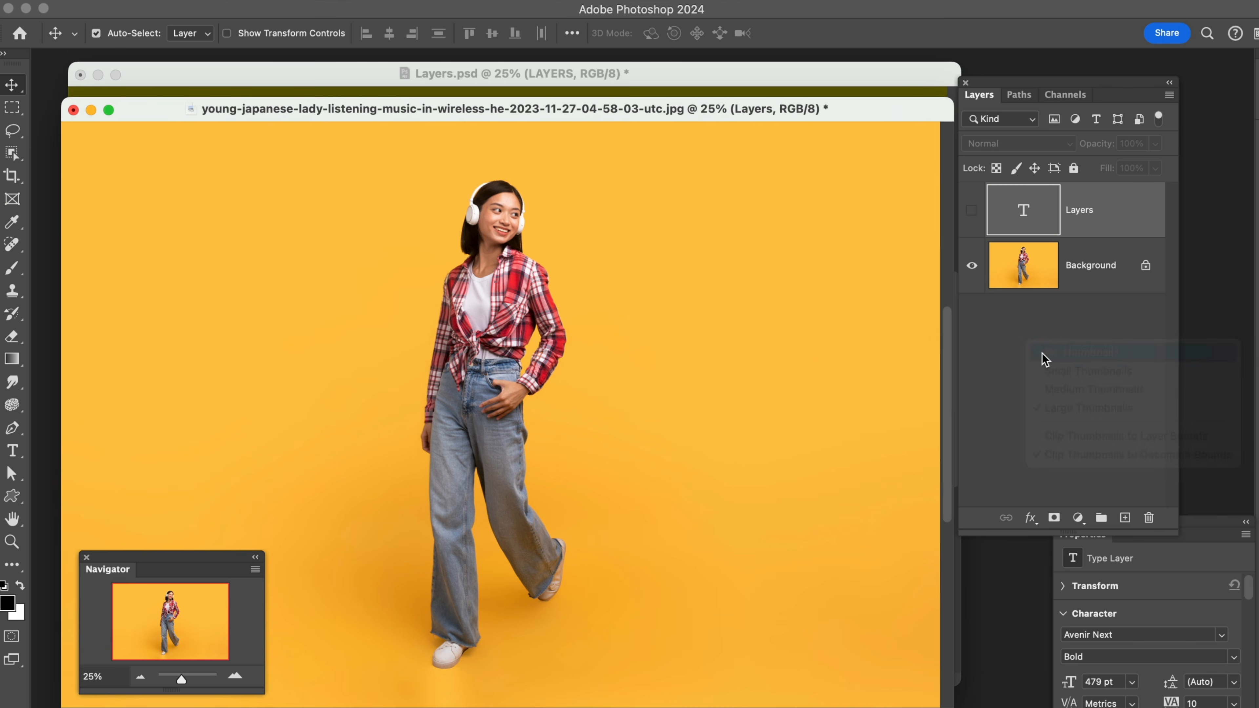
right_click(1041, 353)
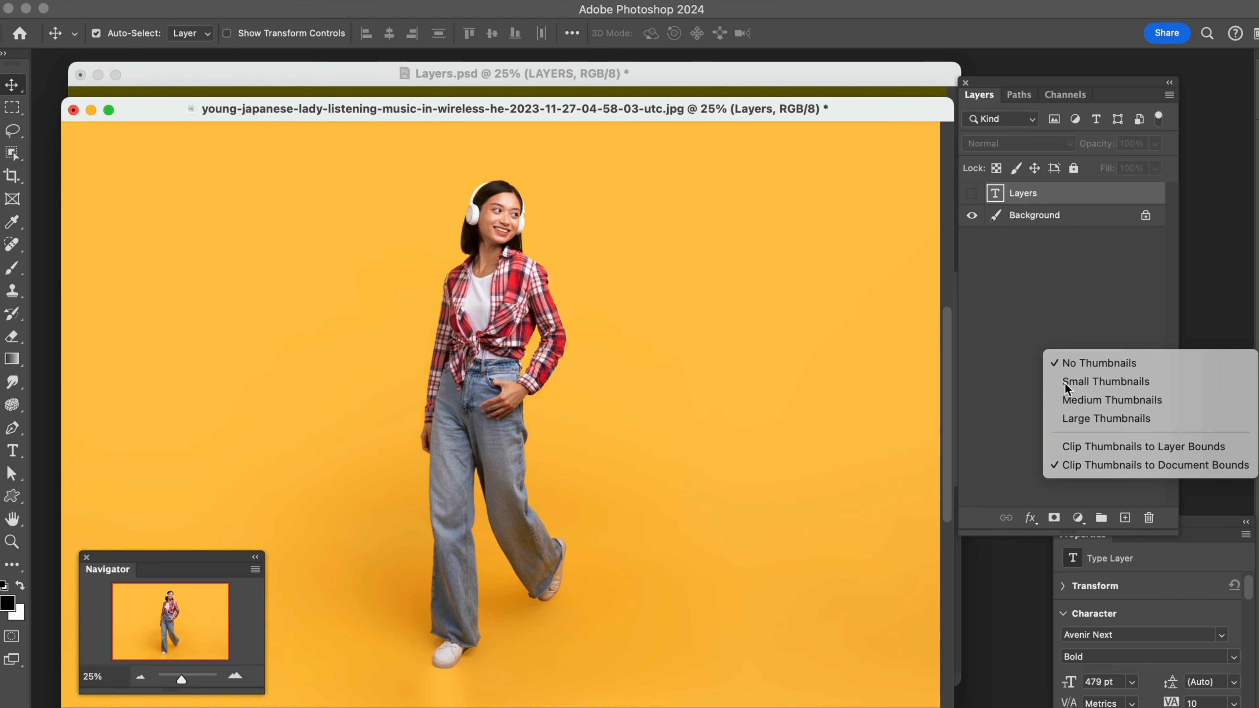
left_click(1068, 382)
right_click(1041, 352)
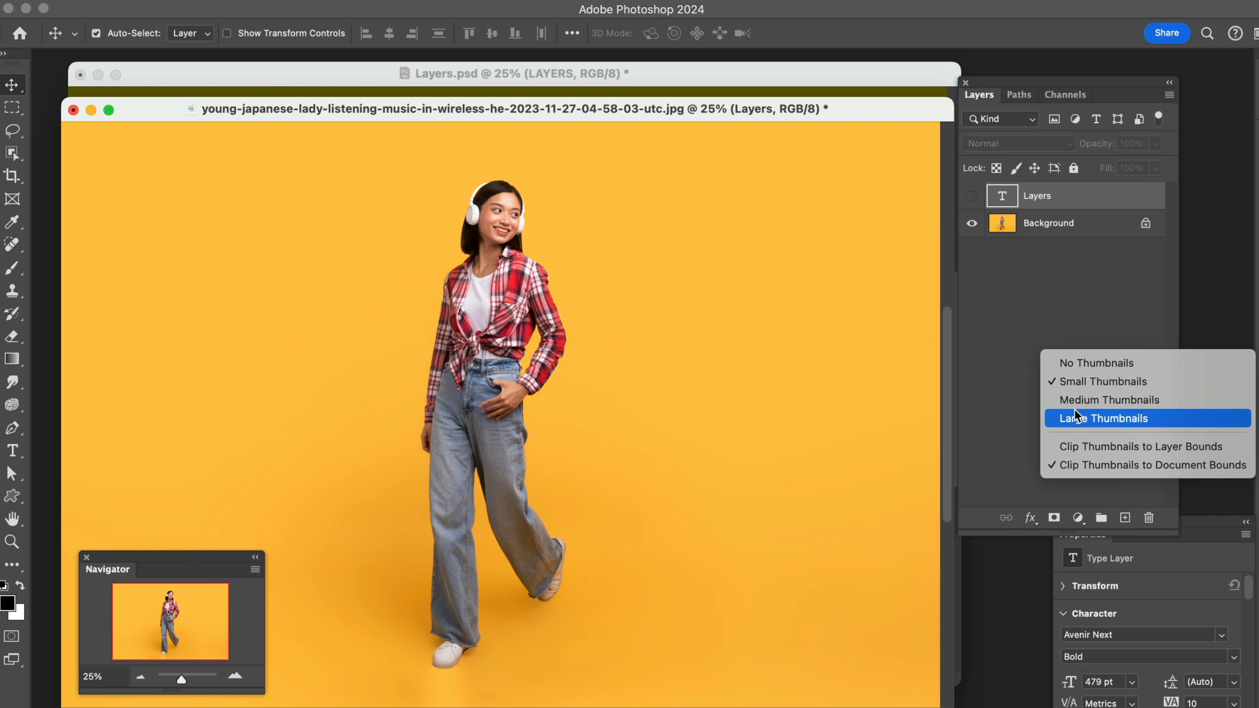
left_click(1077, 419)
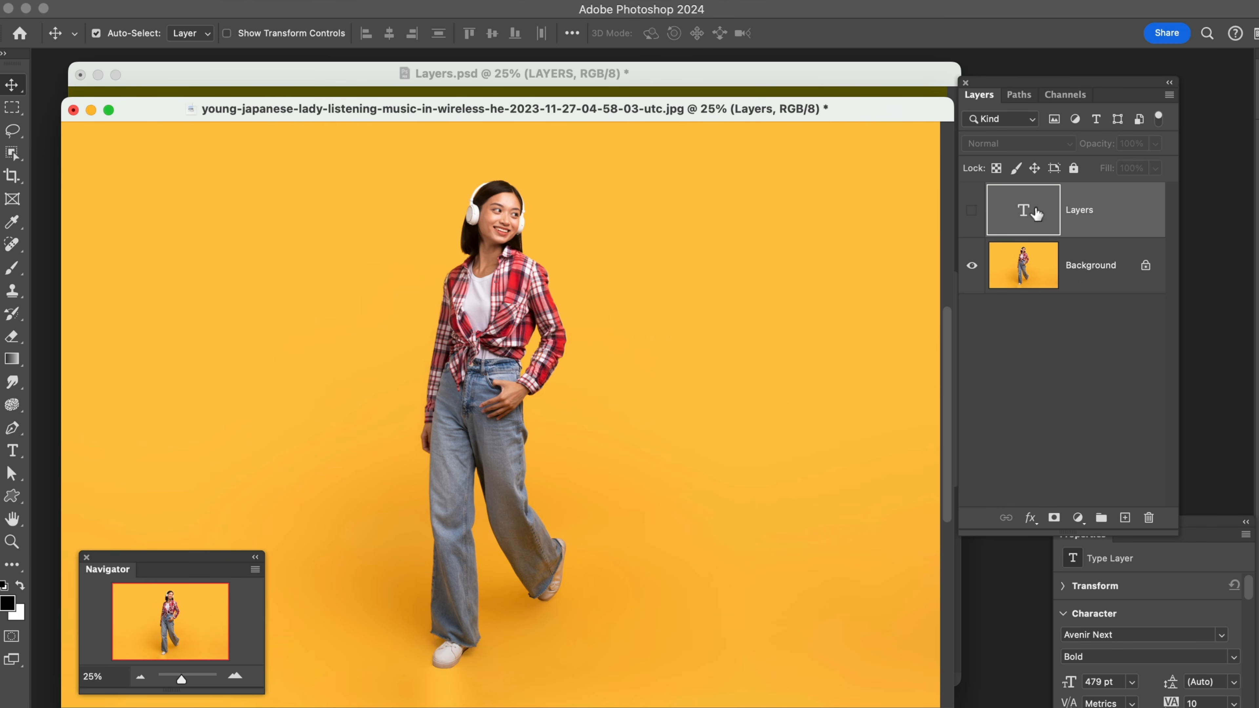
Show the Layers text layer and reposition its text across the woman, off-centre toward the right side of the photo
left_click(972, 210)
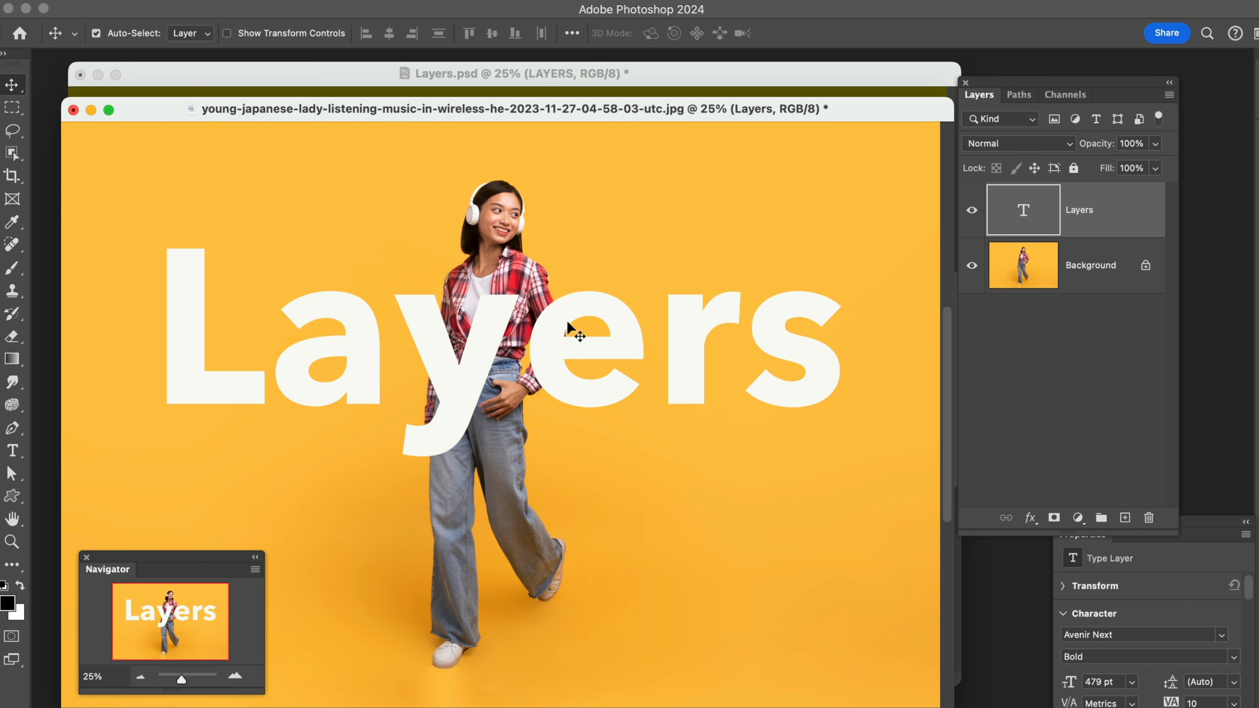
left_click_drag(565, 320, 547, 362)
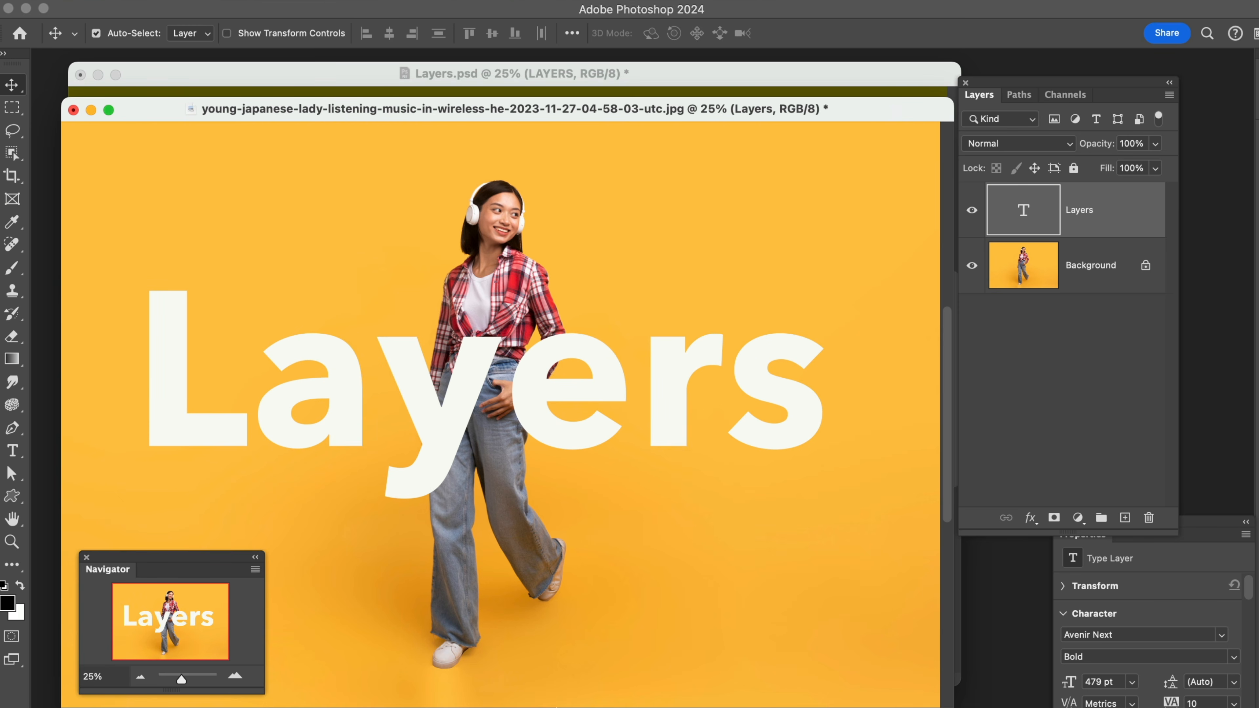
left_click(140, 676)
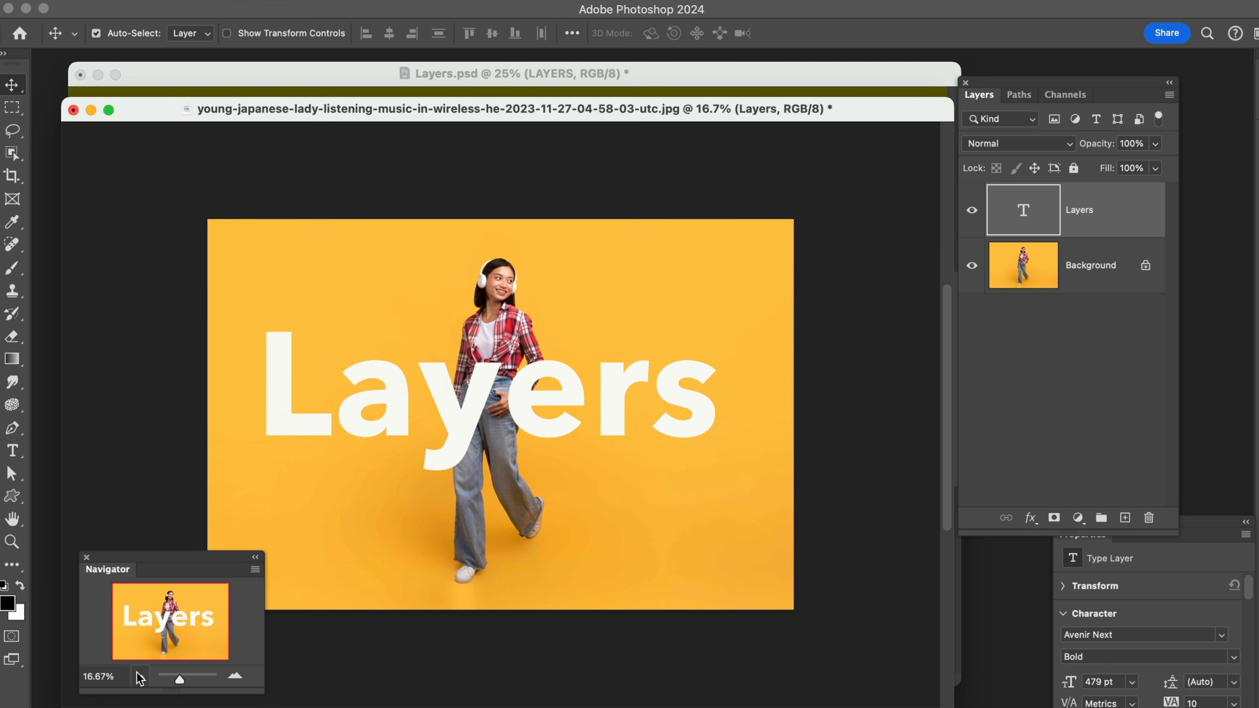
left_click_drag(383, 103, 475, 94)
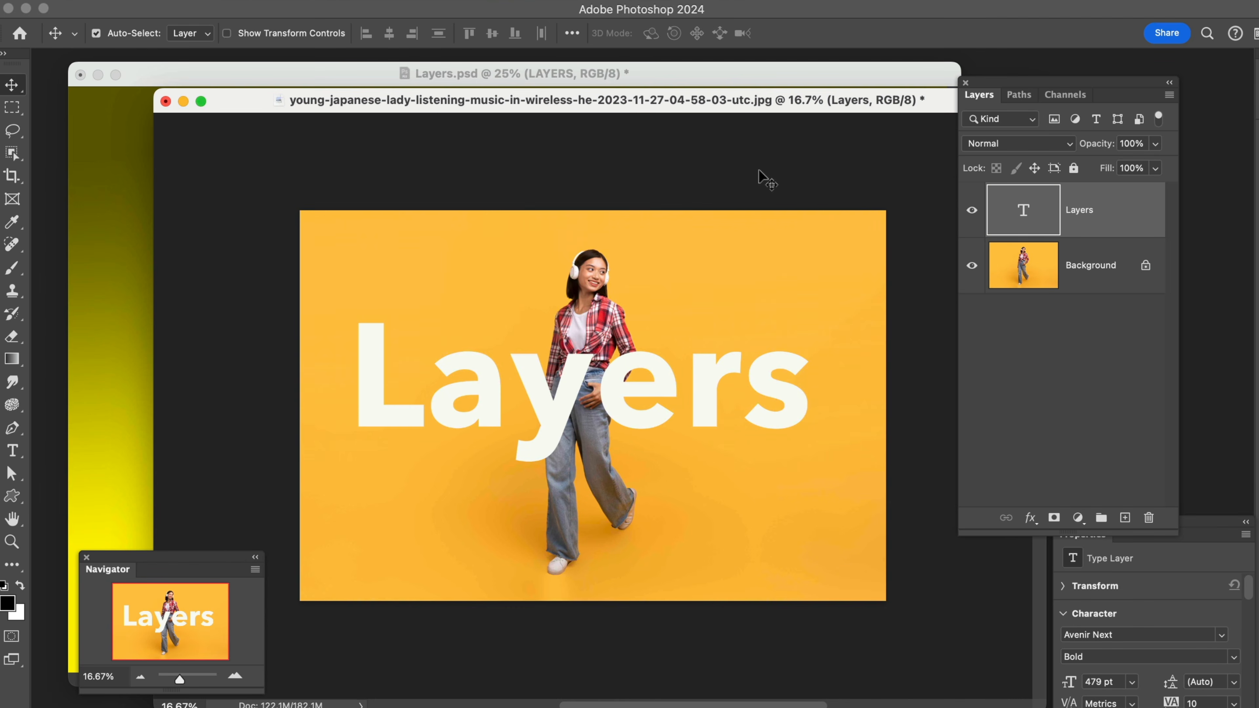
left_click_drag(792, 410, 837, 384)
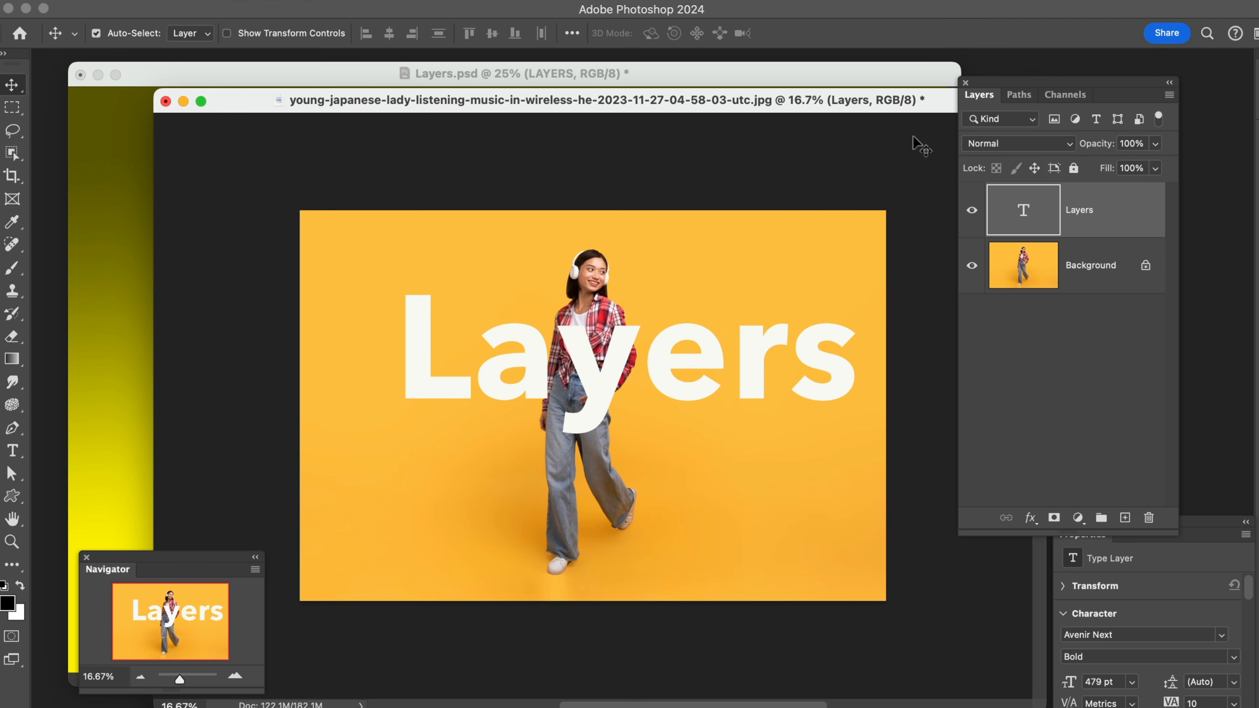
Select the Layers text and Background layers together and align their horizontal centers
left_click(1096, 260)
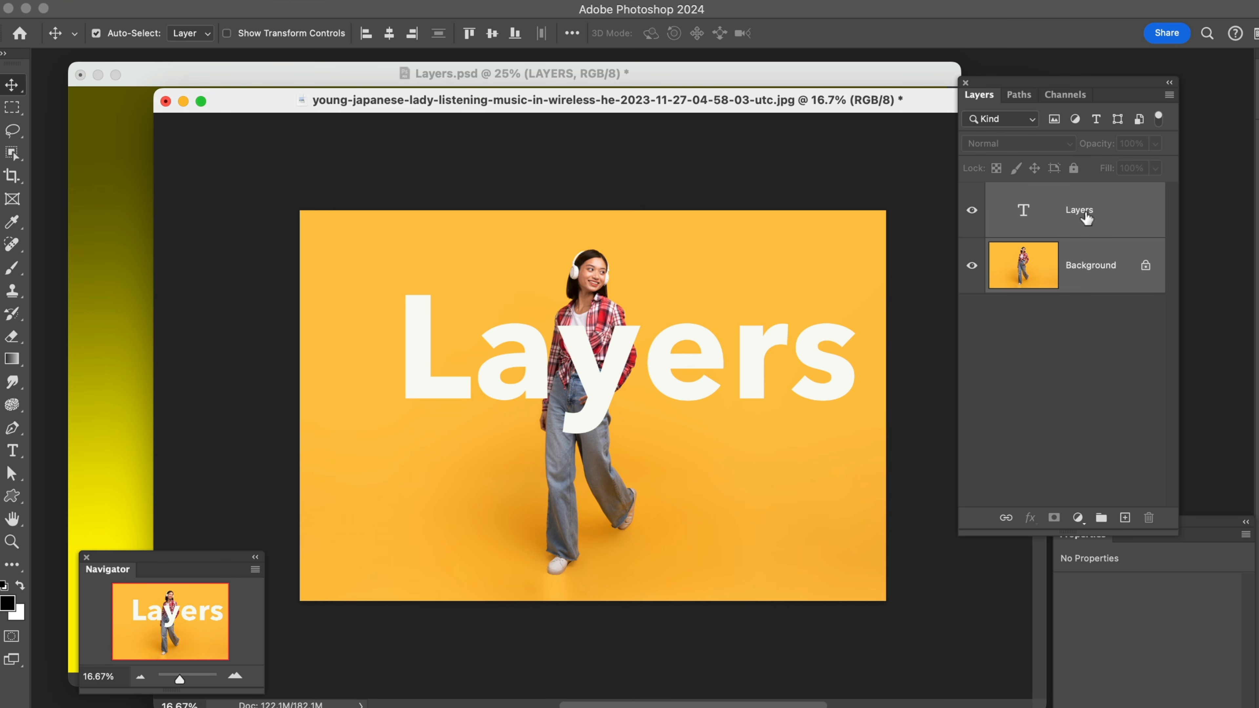
left_click(1113, 360)
left_click(1104, 231)
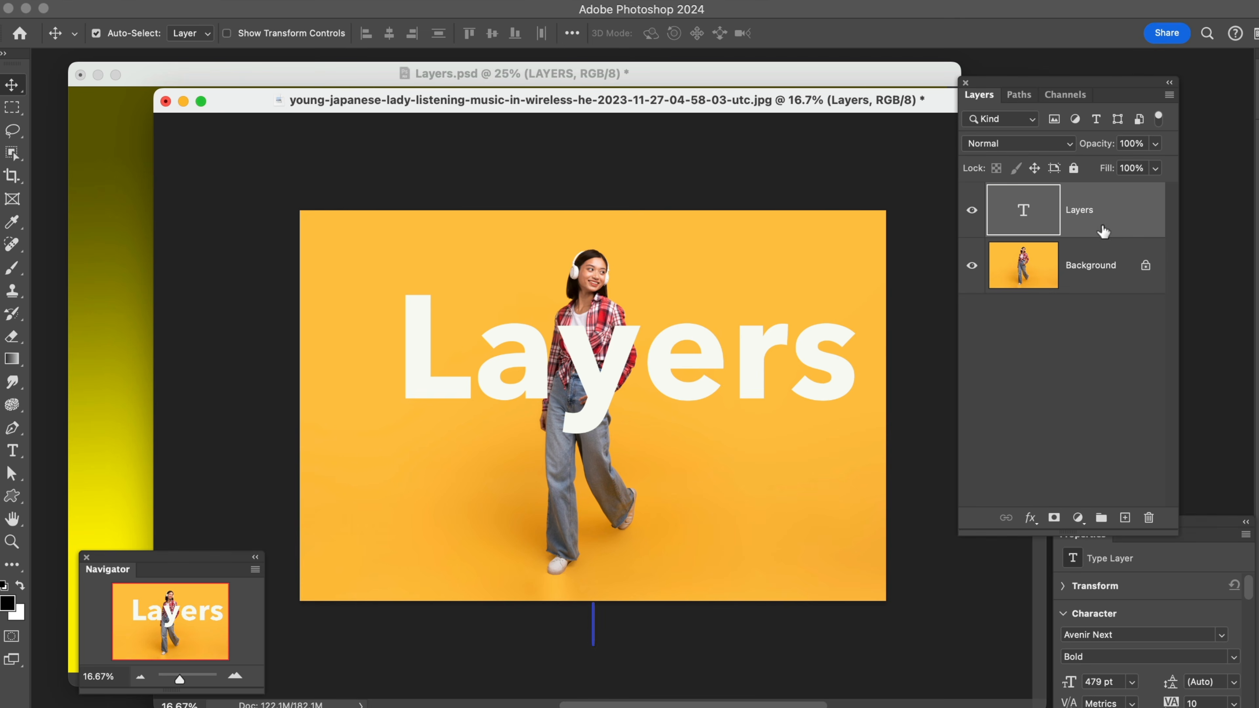
left_click(1097, 268, "shift")
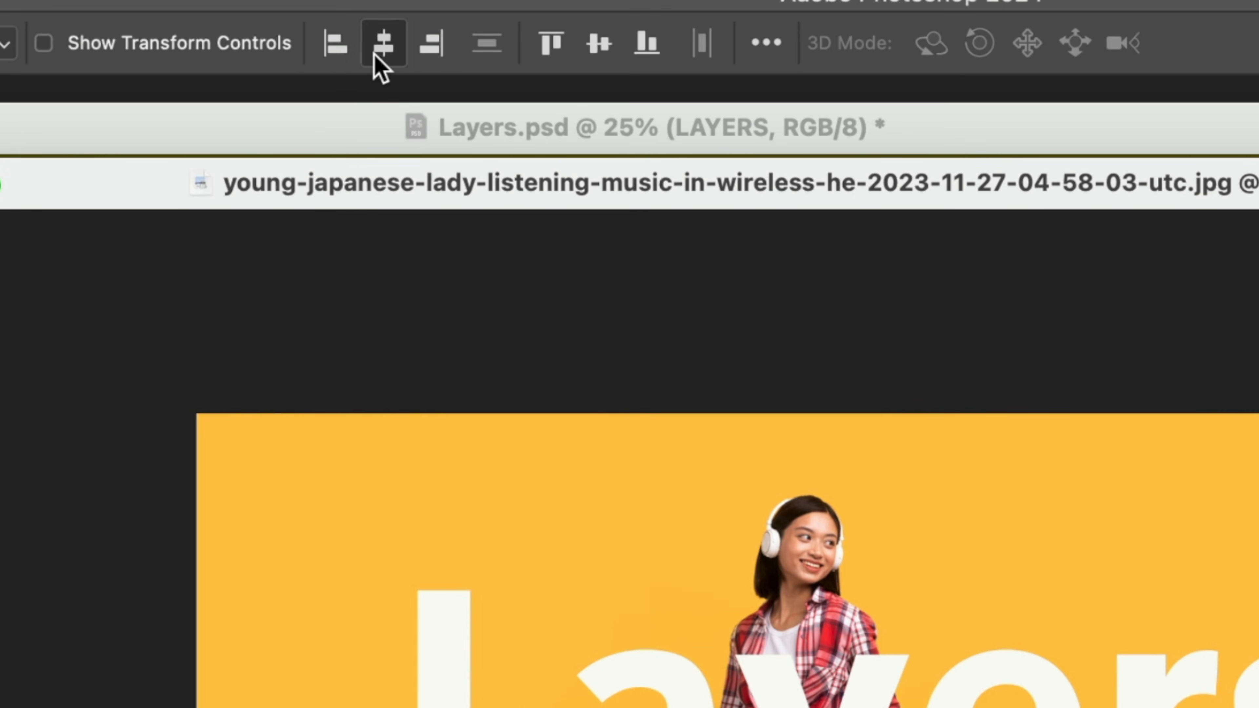
left_click(375, 53)
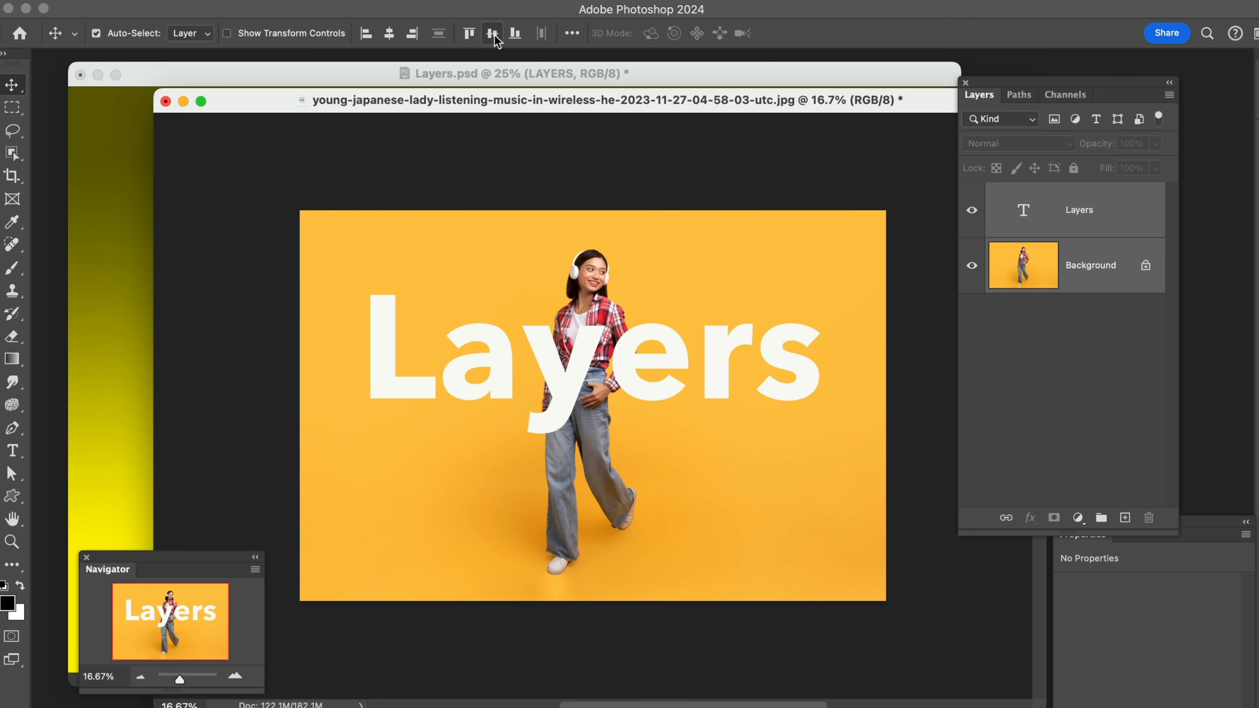
Select only the Layers text and move it to the lower right, partly off the canvas
left_click(1088, 369)
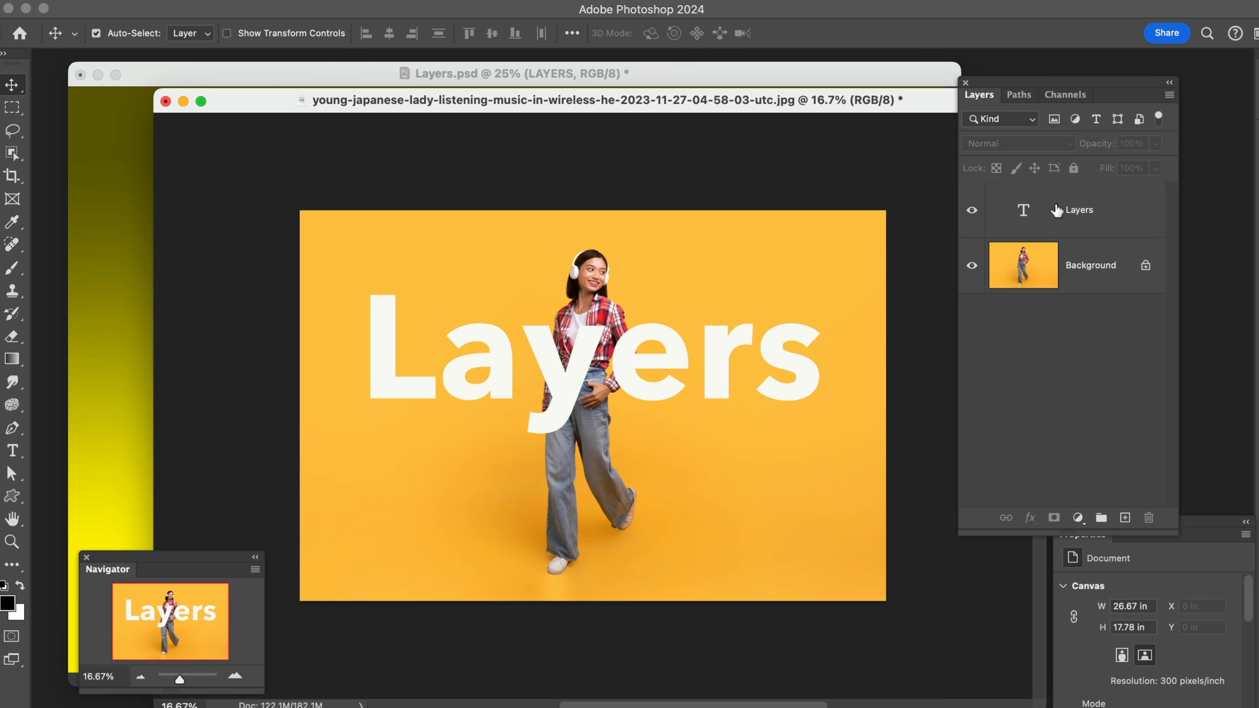
left_click(1056, 210)
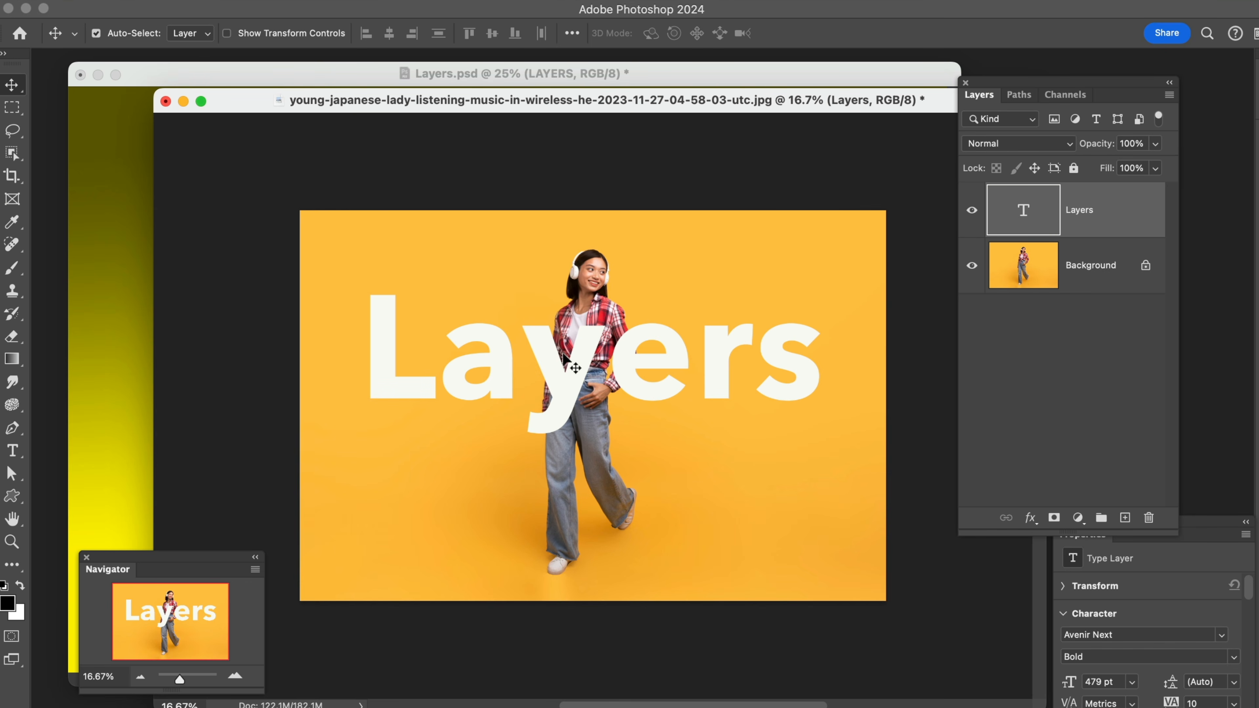
left_click_drag(545, 367, 646, 520)
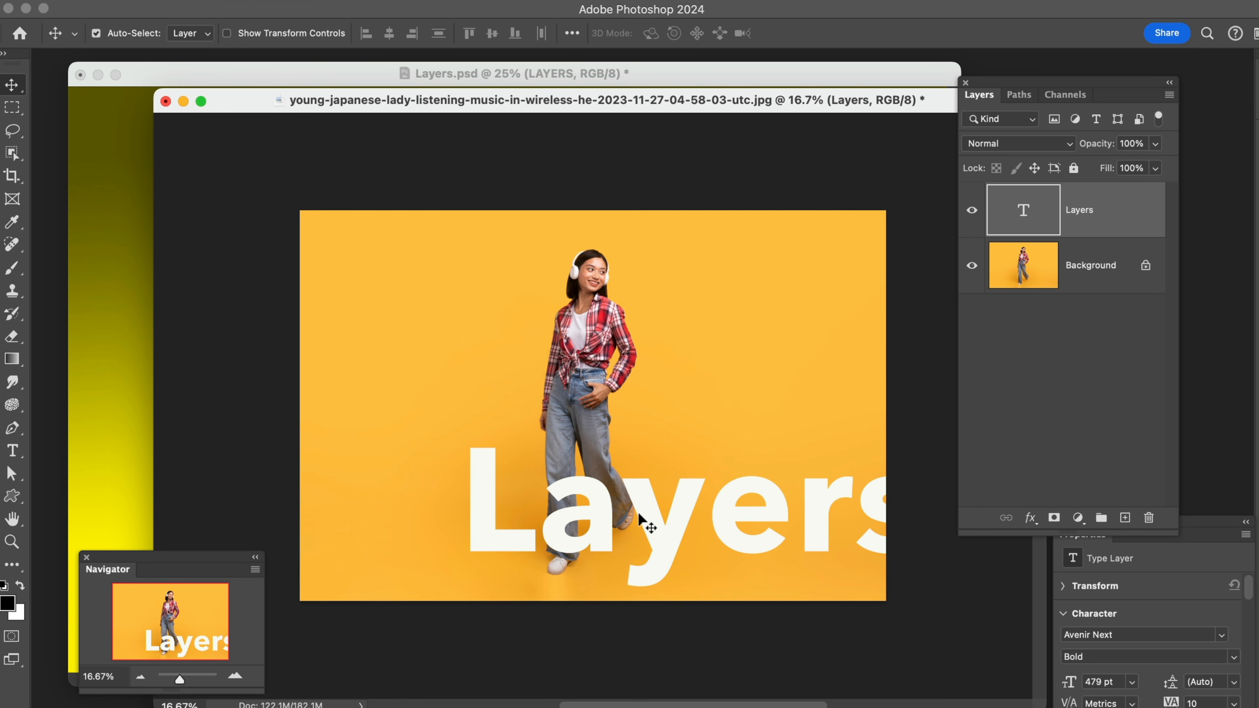
Add the Background to the layer selection and align both layers by their vertical and horizontal centers
left_click(1101, 282)
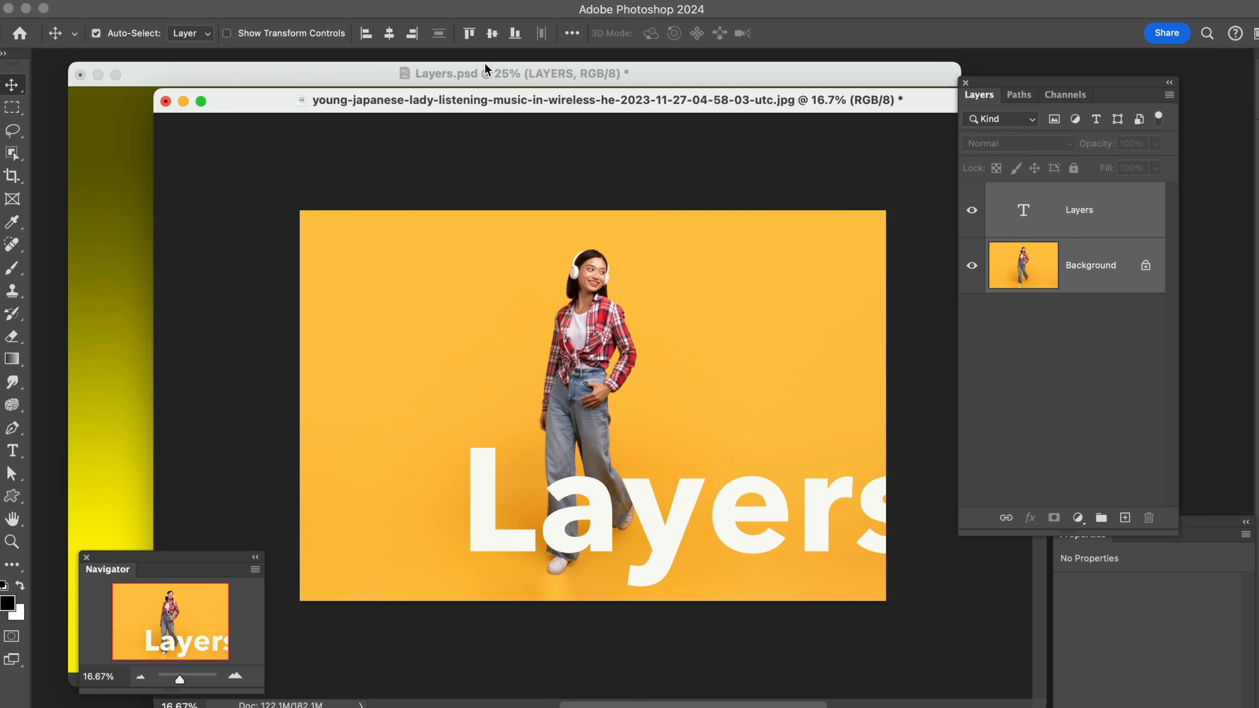
left_click(493, 35)
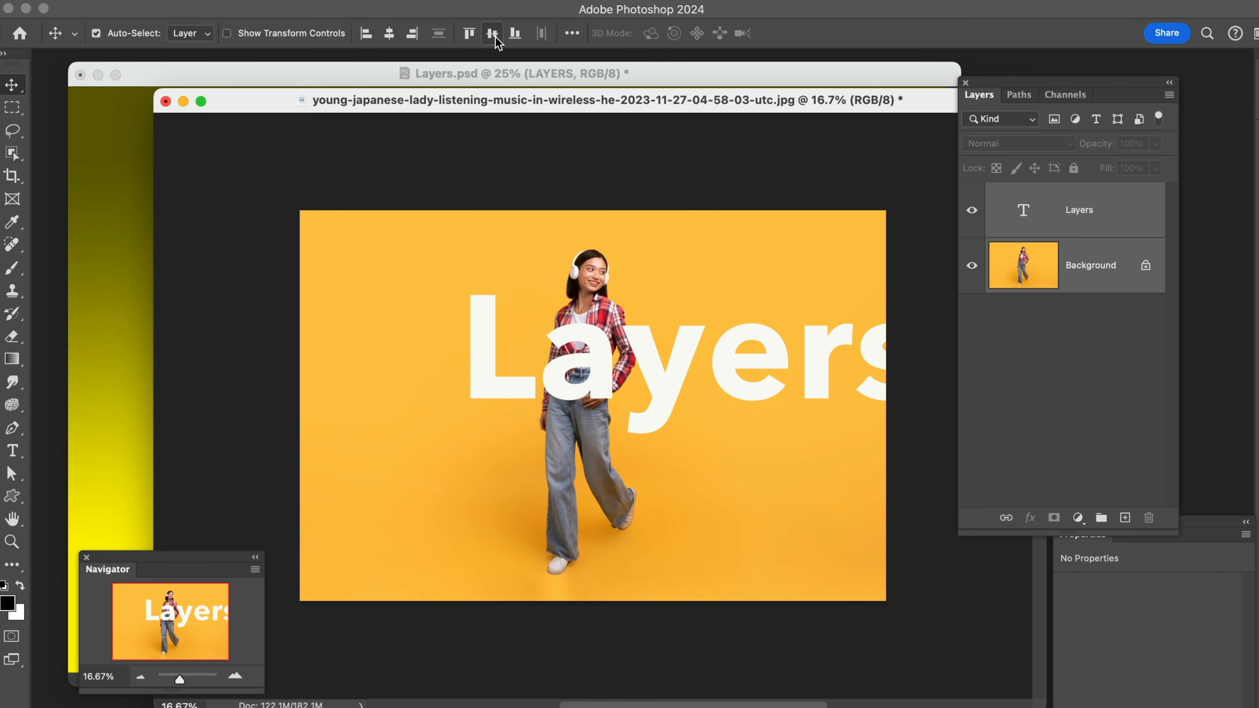
left_click(391, 36)
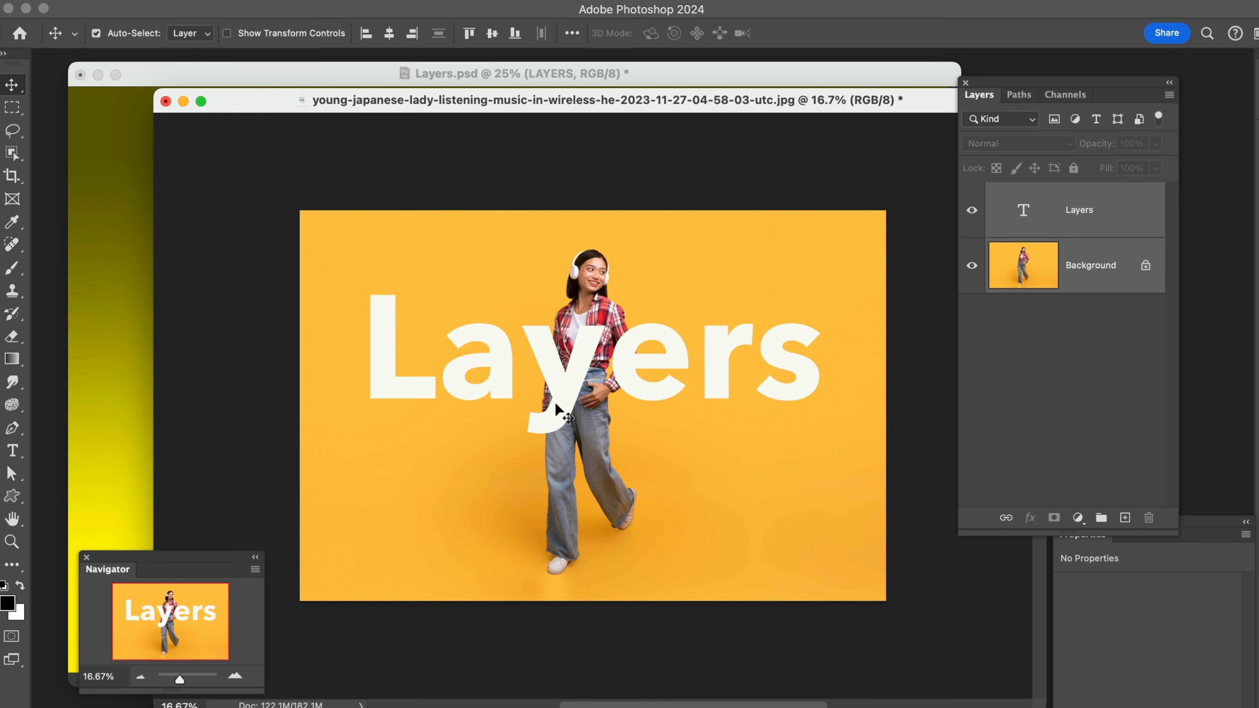
Try aligning the text to the Background's left edge and to its right edge, restore the centered position, and deselect both layers
left_click(367, 34)
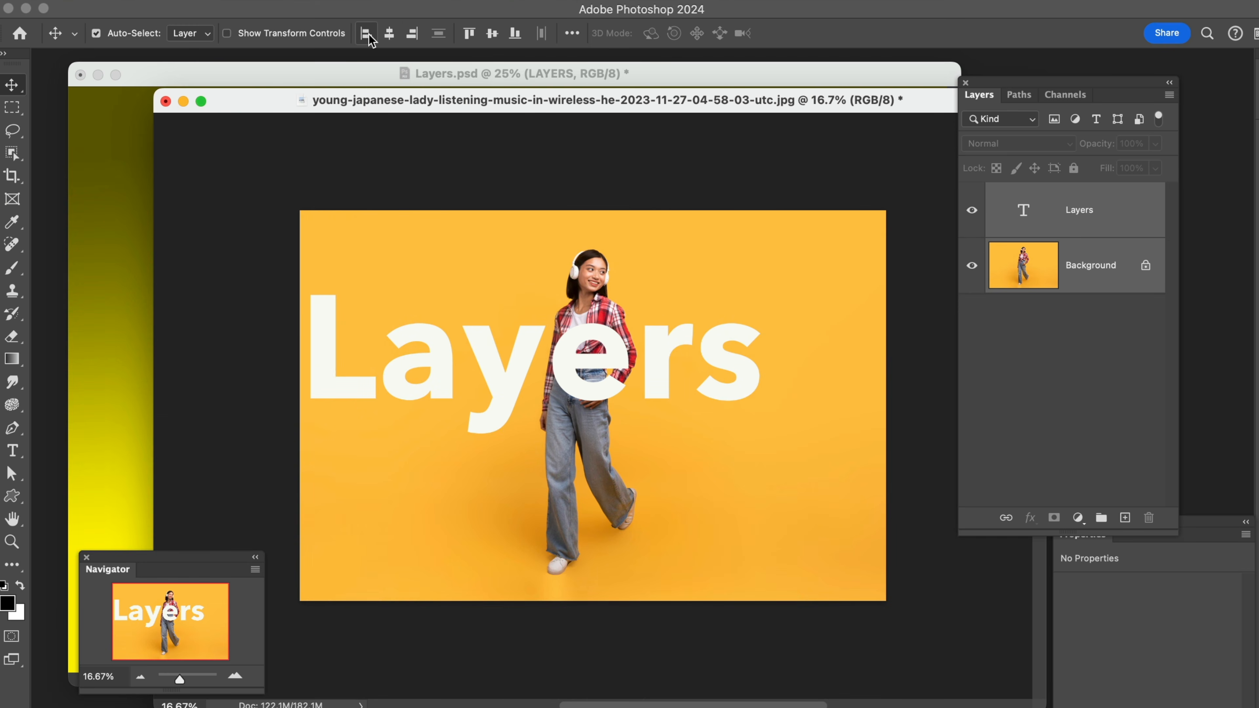
left_click(412, 36)
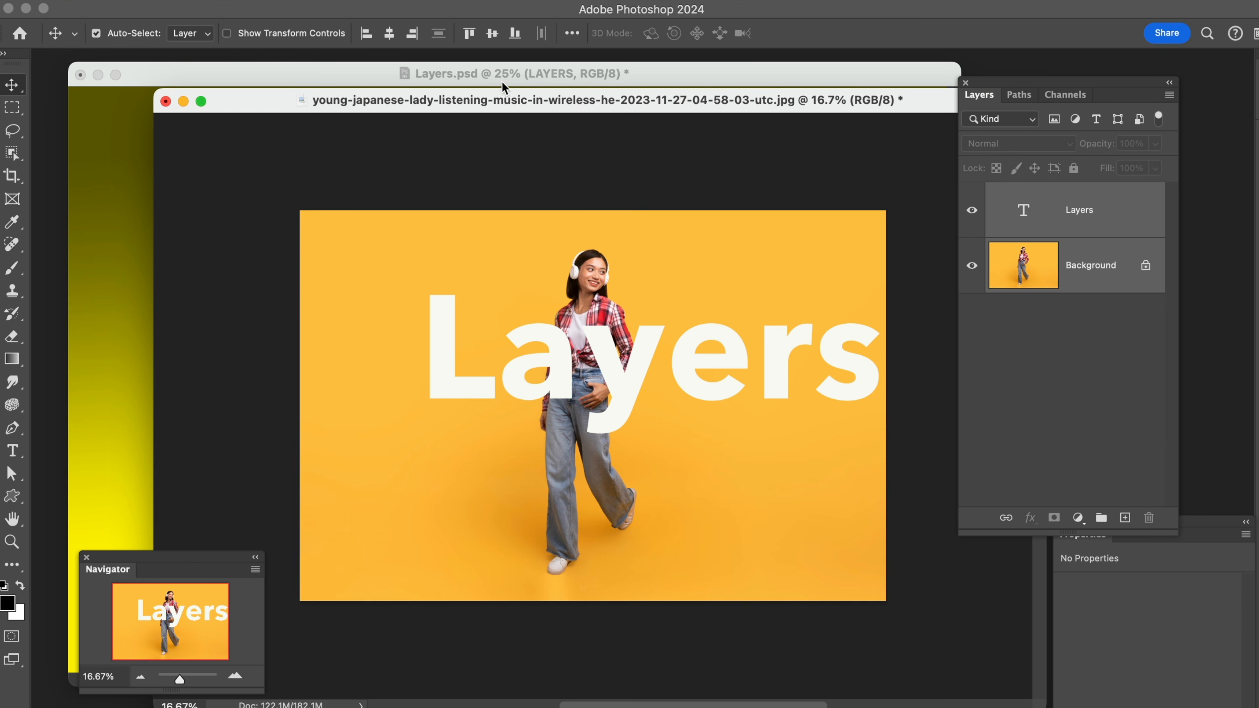
left_click(1096, 401)
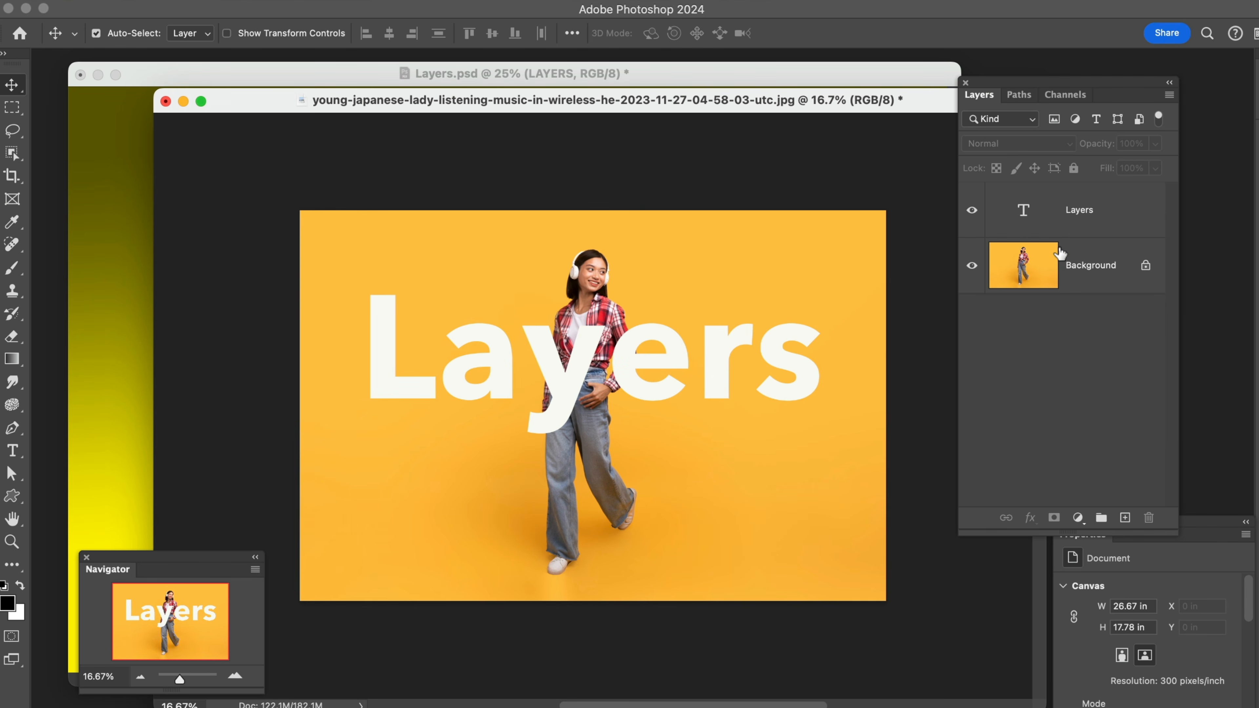
Select the Layers text and try to place its layer beneath the locked Background layer
mouse_move(711, 349)
left_mouse_down()
mouse_move(725, 342)
mouse_move(711, 347)
left_mouse_up()
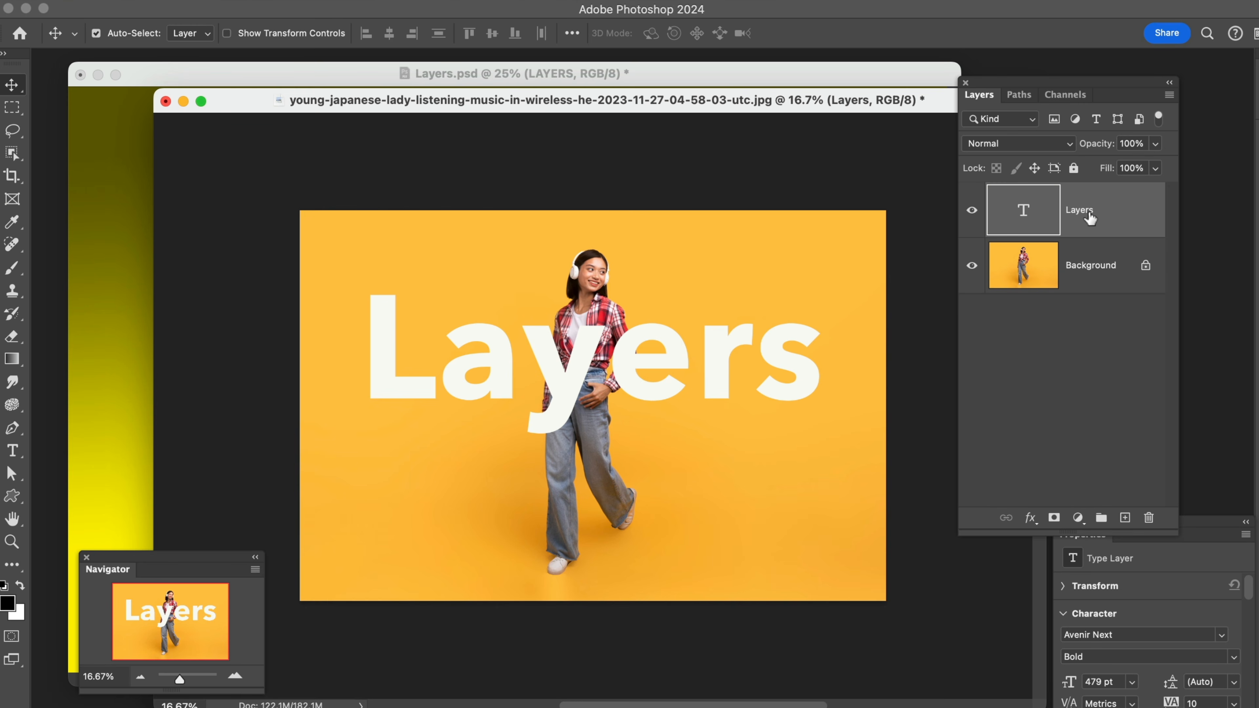
left_click_drag(1090, 224, 1090, 293)
left_click_drag(1079, 217, 1082, 256)
left_click_drag(1085, 214, 1088, 280)
left_click_drag(1085, 225, 1086, 269)
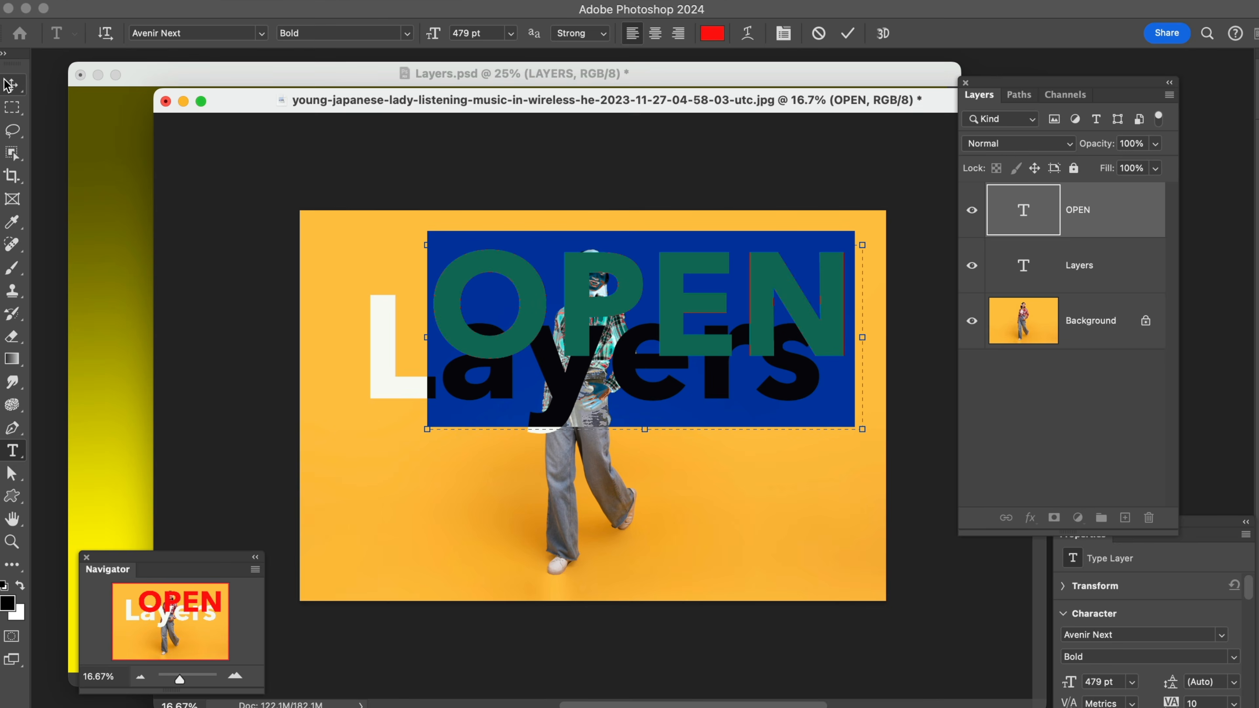
Move the red OPEN text slightly left with the Move tool and stack the Layers text layer above it
left_click(10, 85)
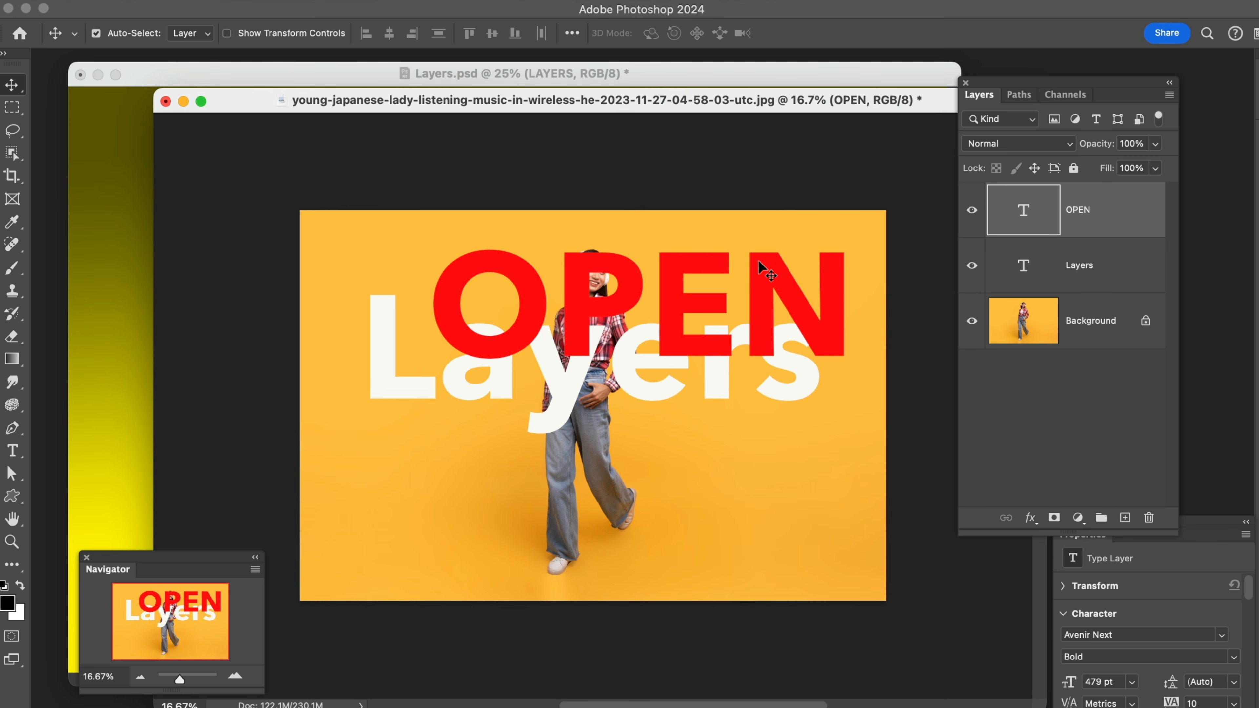
left_click_drag(702, 267, 675, 264)
left_click_drag(1088, 265, 1061, 208)
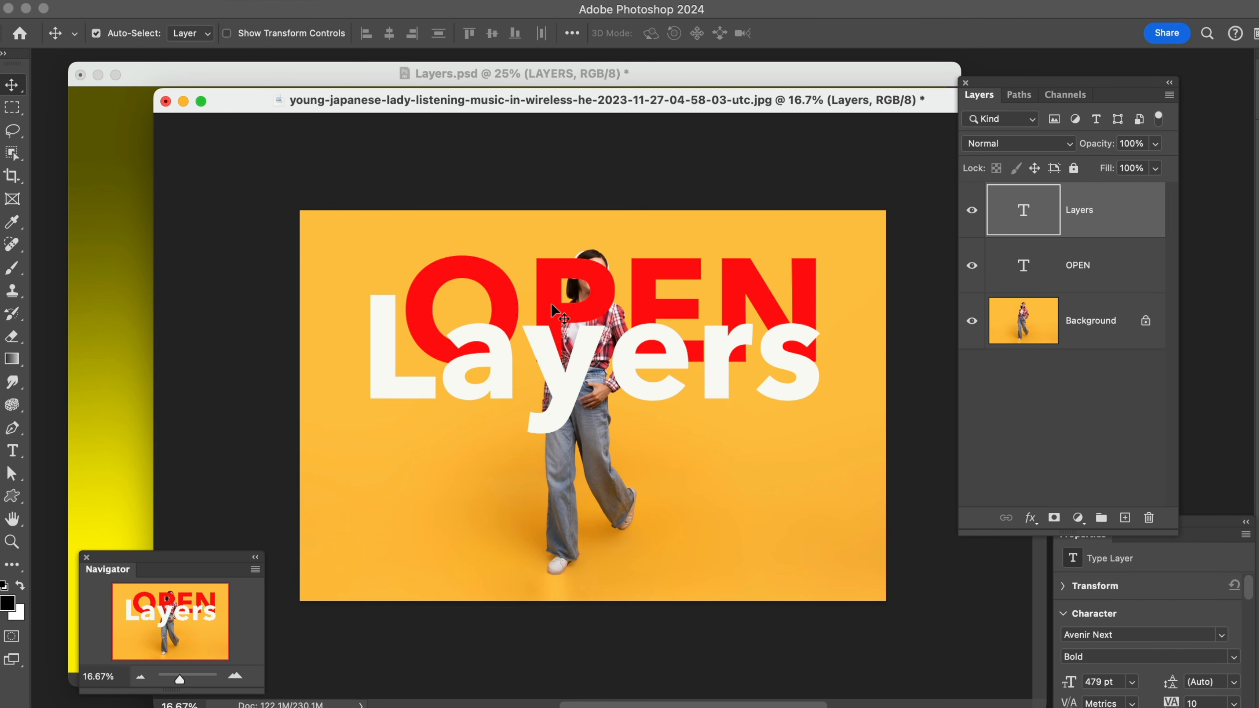
Move the white Layers text slightly down and stack its layer below the OPEN layer
mouse_move(580, 337)
left_mouse_down()
mouse_move(578, 293)
mouse_move(578, 354)
left_mouse_up()
left_click_drag(1115, 208, 1110, 282)
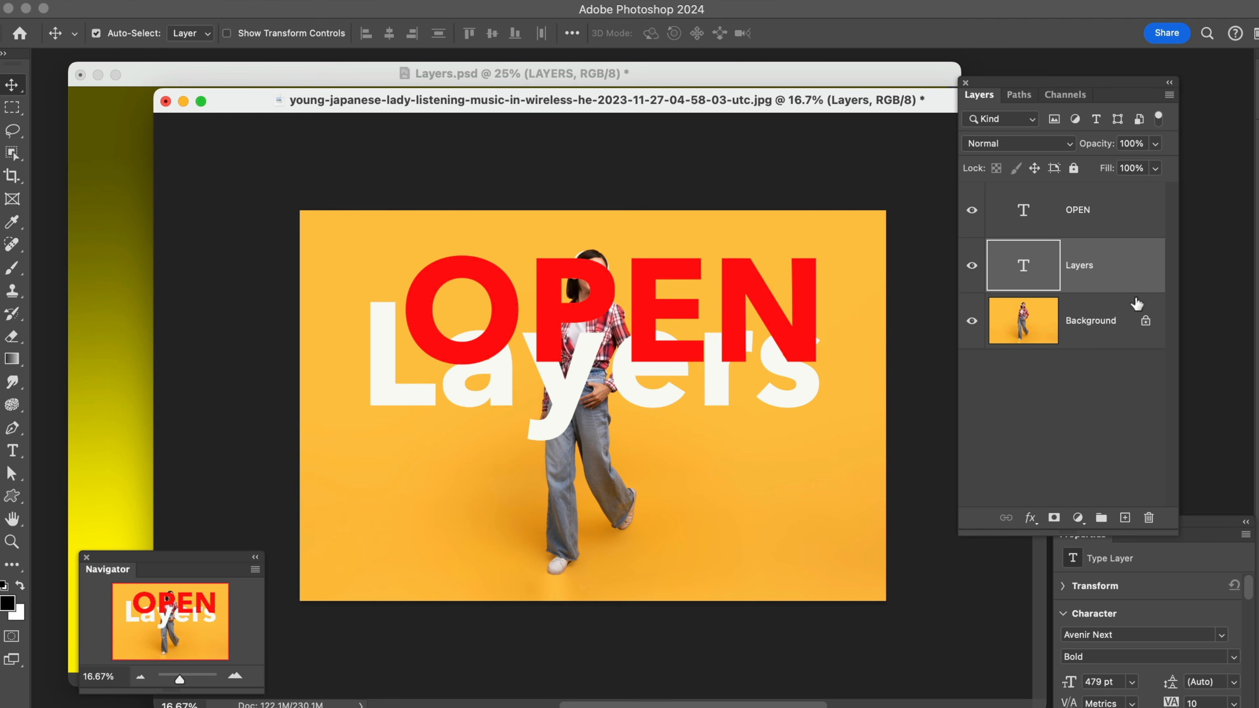
Duplicate the Background layer and delete the copy
left_click(1101, 327)
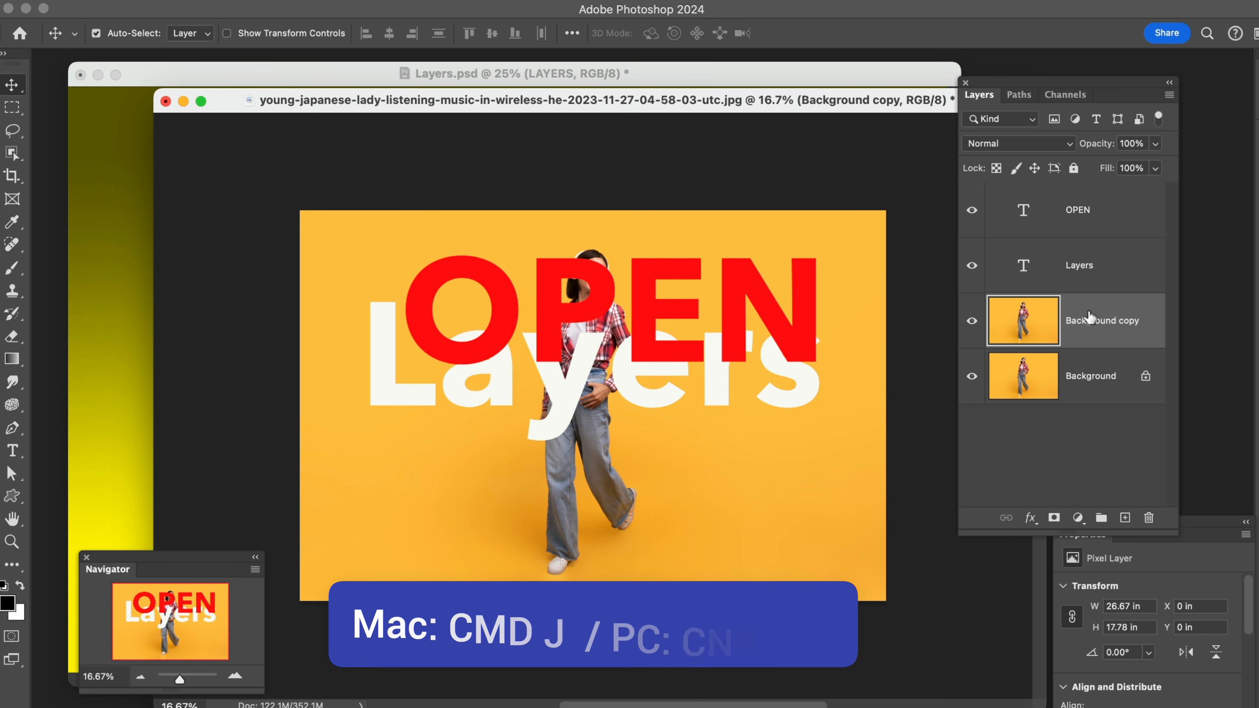
left_click_drag(1072, 322, 1152, 527)
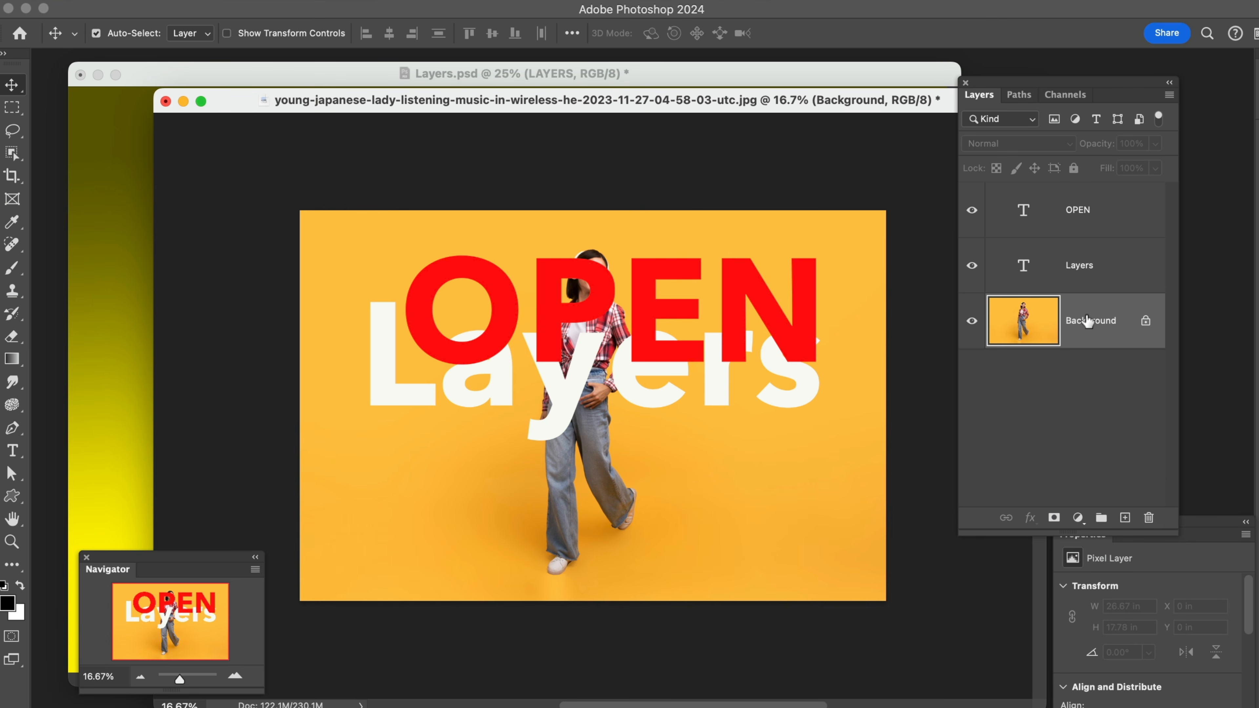
Duplicate the Background layer again and add a new empty layer above the copy
left_click_drag(1092, 327, 1124, 518)
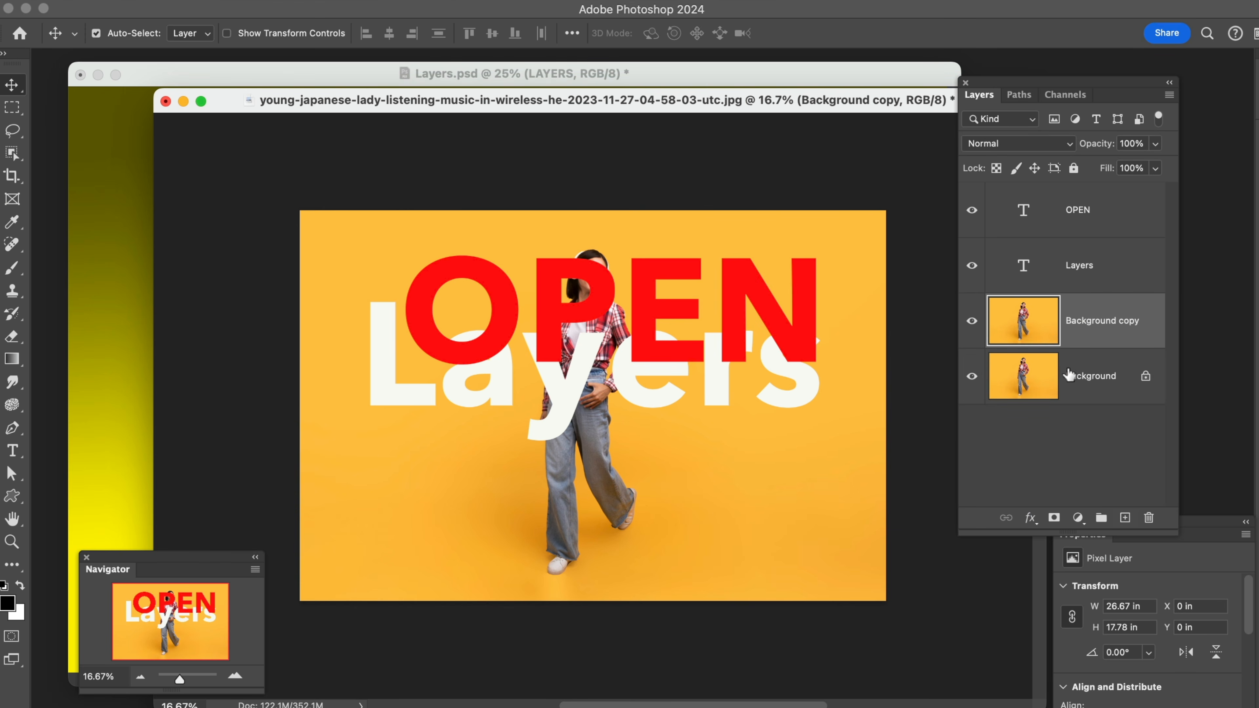
left_click(1125, 518)
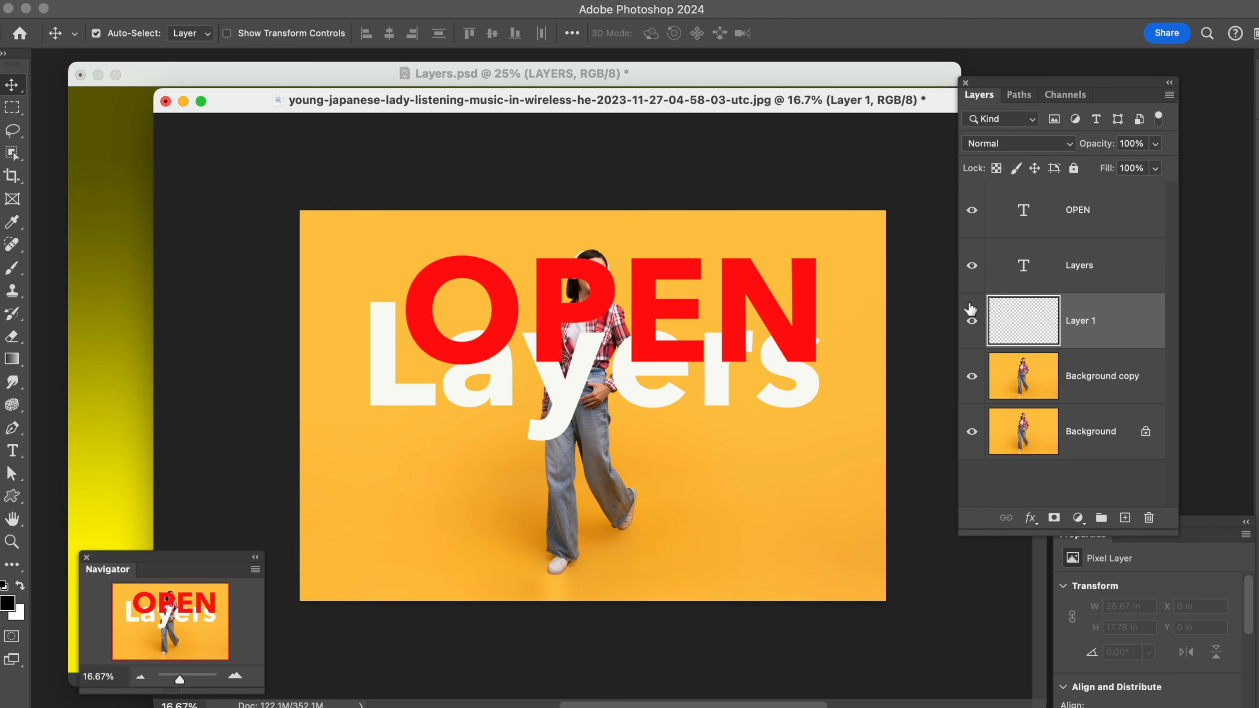
Hide every layer except Layer 1, and show the Background copy, Background and Layers text layers again
left_click_drag(972, 210, 984, 485)
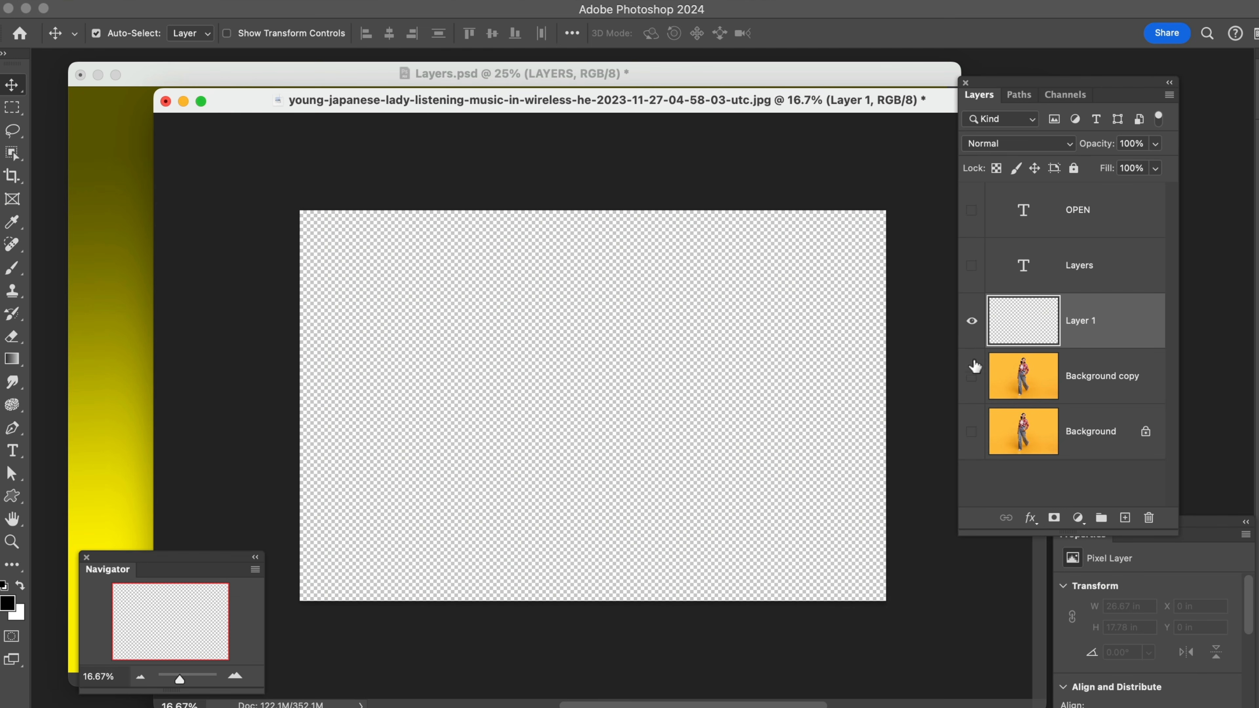
left_click(971, 377)
left_click(972, 424)
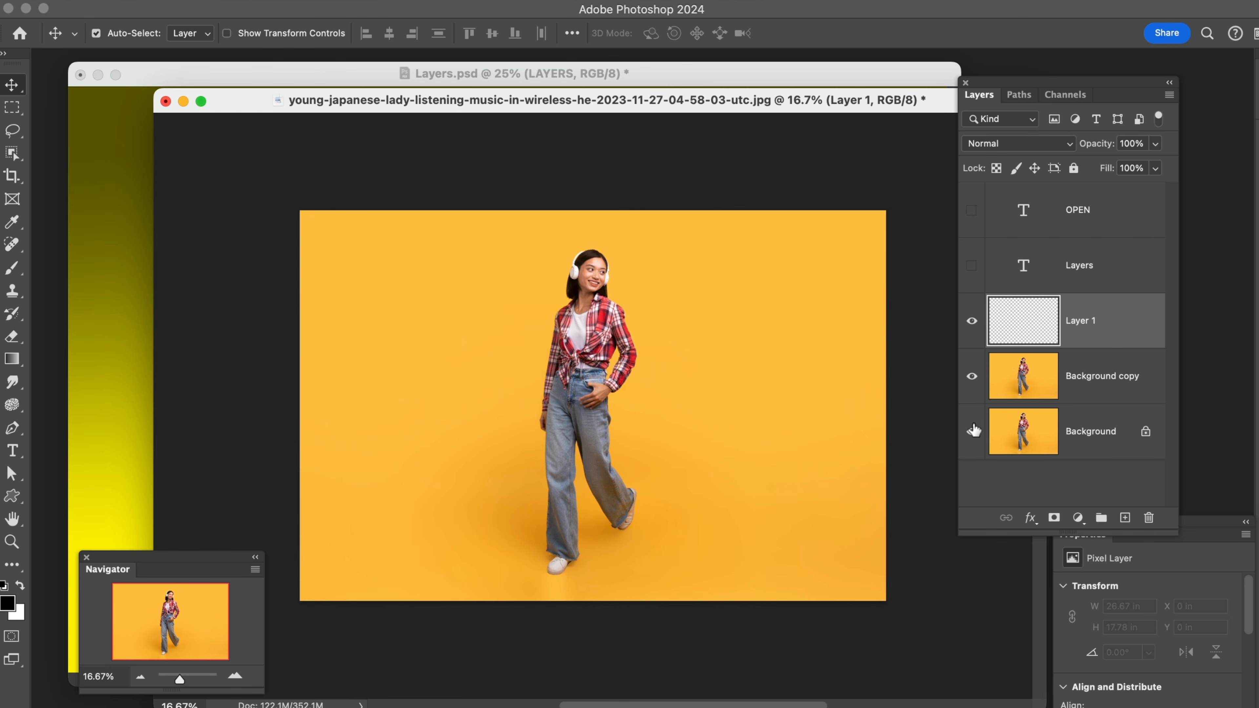
left_click(972, 266)
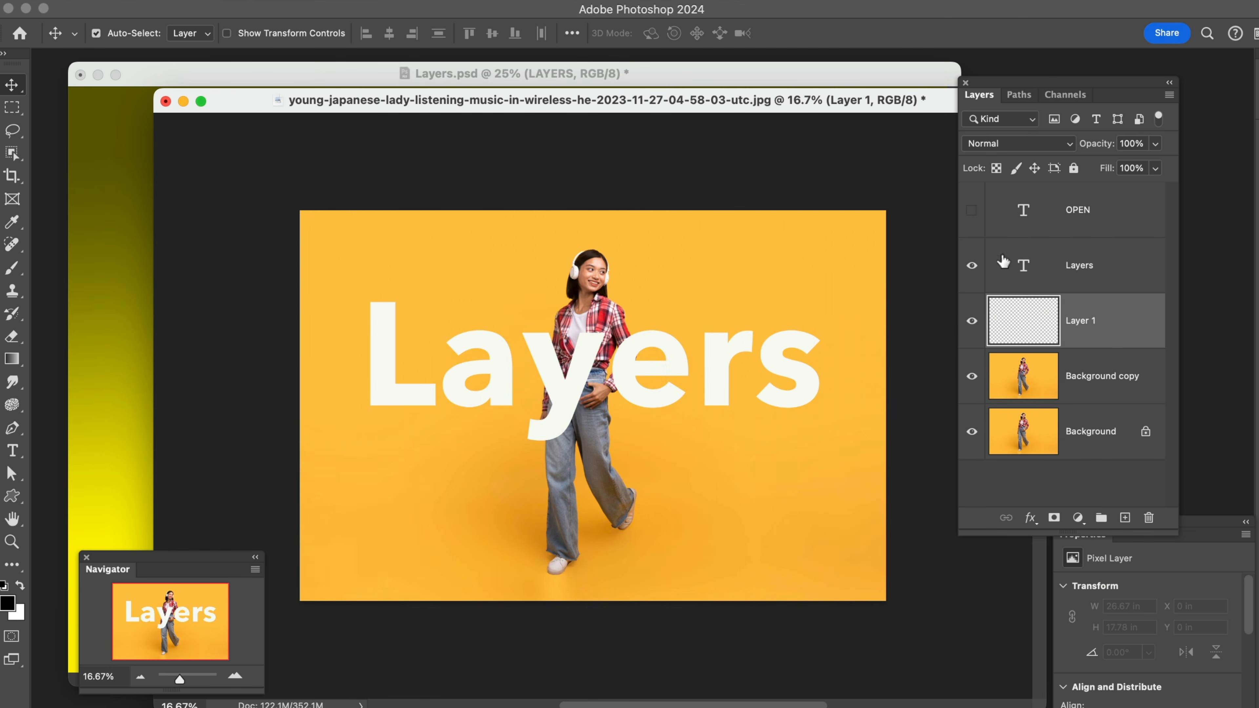
Delete the hidden OPEN text layer
left_click(1132, 215)
left_click_drag(1132, 215, 1149, 517)
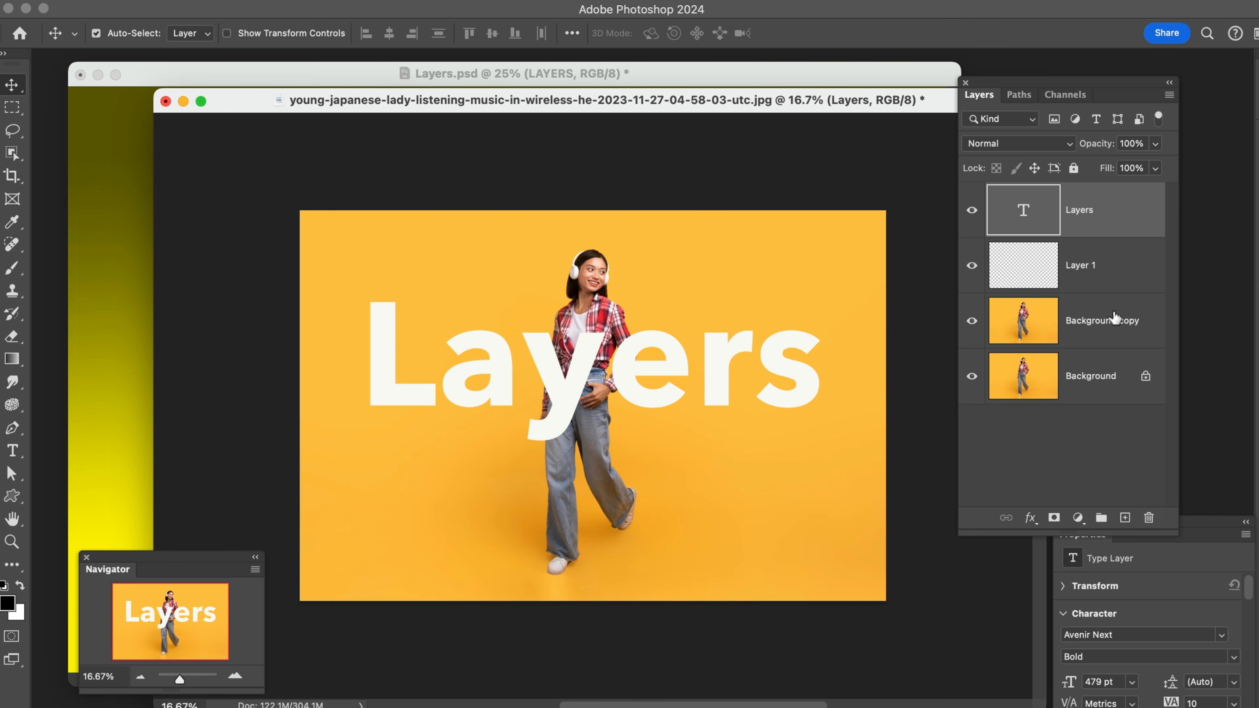
Move the Background copy to the top of the layer stack, and restack the Layers text layer above it
left_click_drag(1104, 330, 1077, 205)
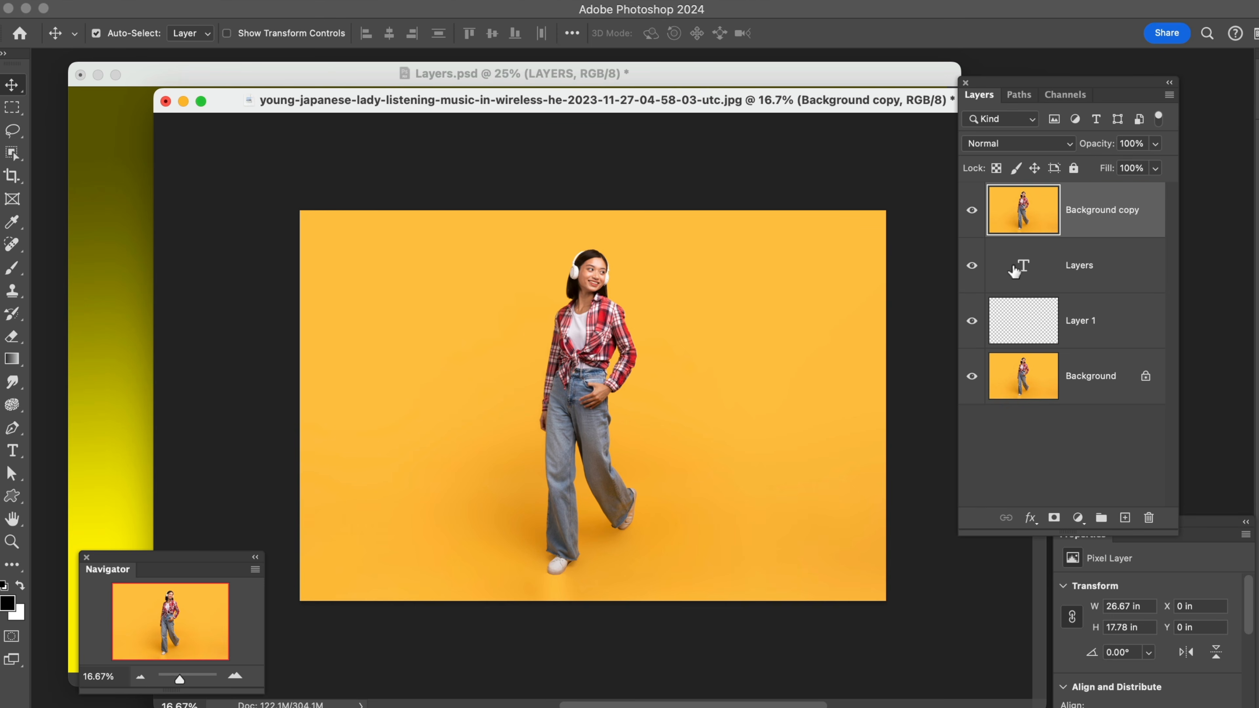
left_click(1094, 270)
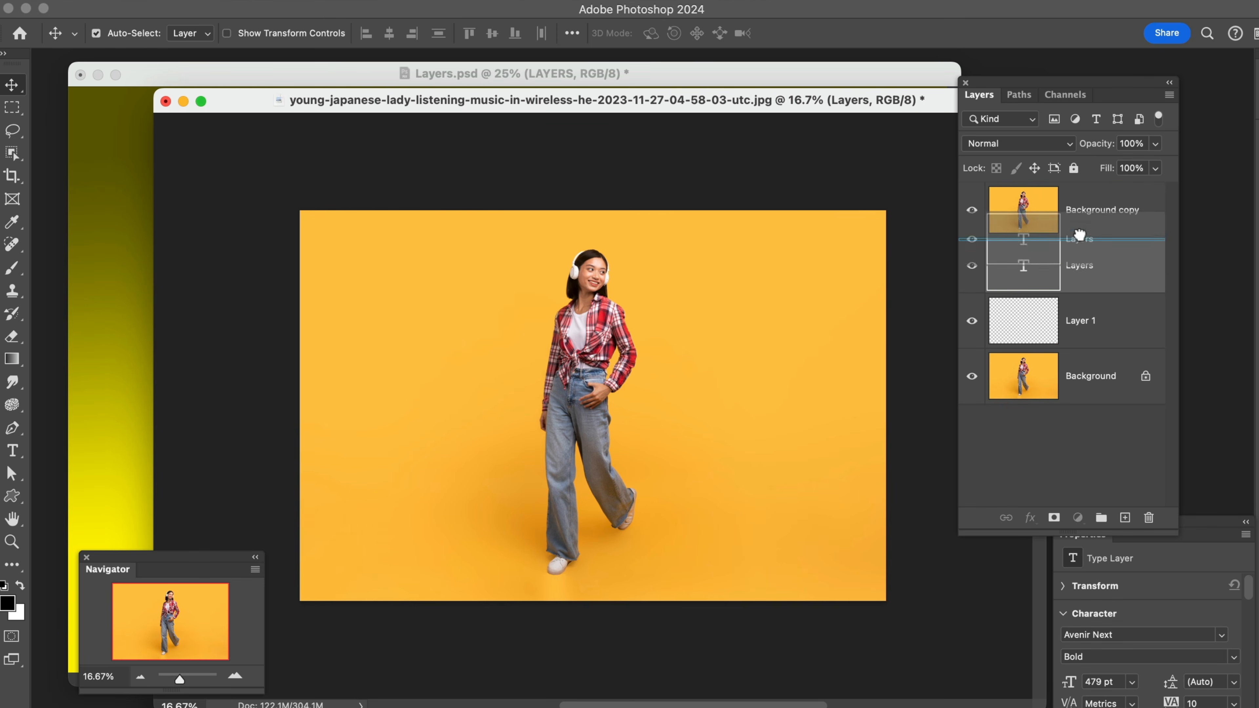
key("super+shift+bracketright")
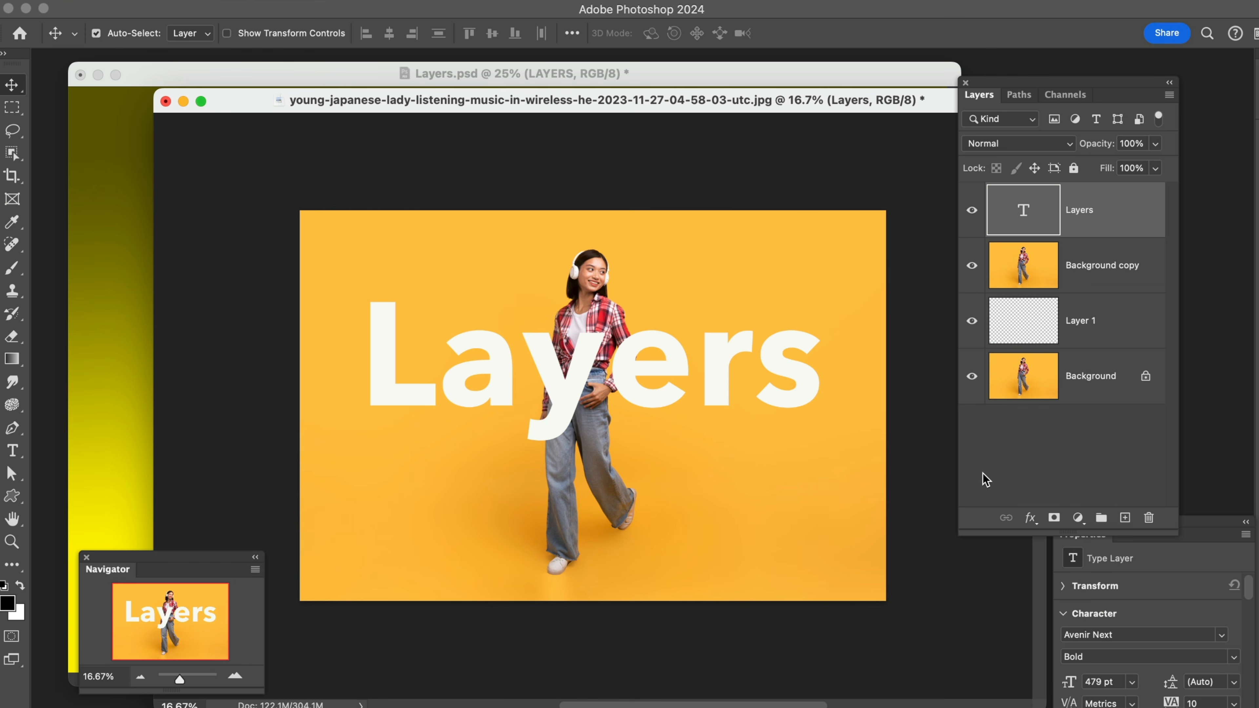
Close the orange-background photo document and hide the yellow gradient Layer 3 in Layers.psd
left_click(166, 102)
left_click(644, 326)
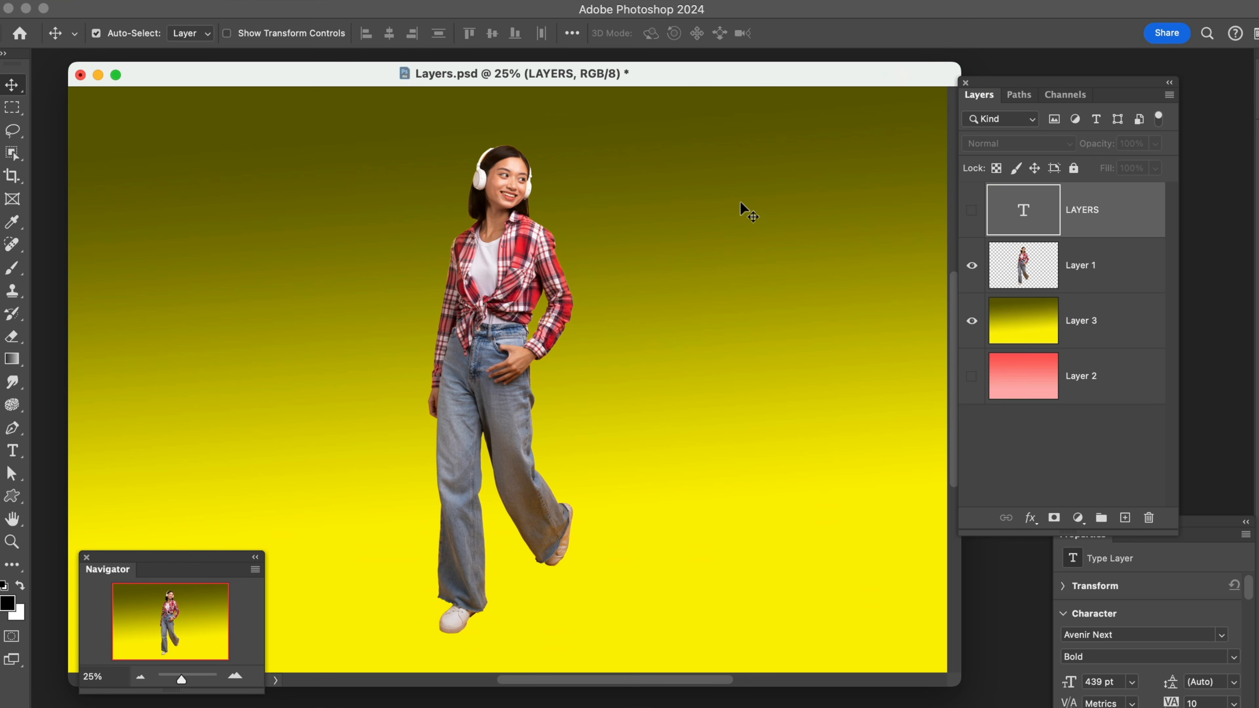
left_click(972, 321)
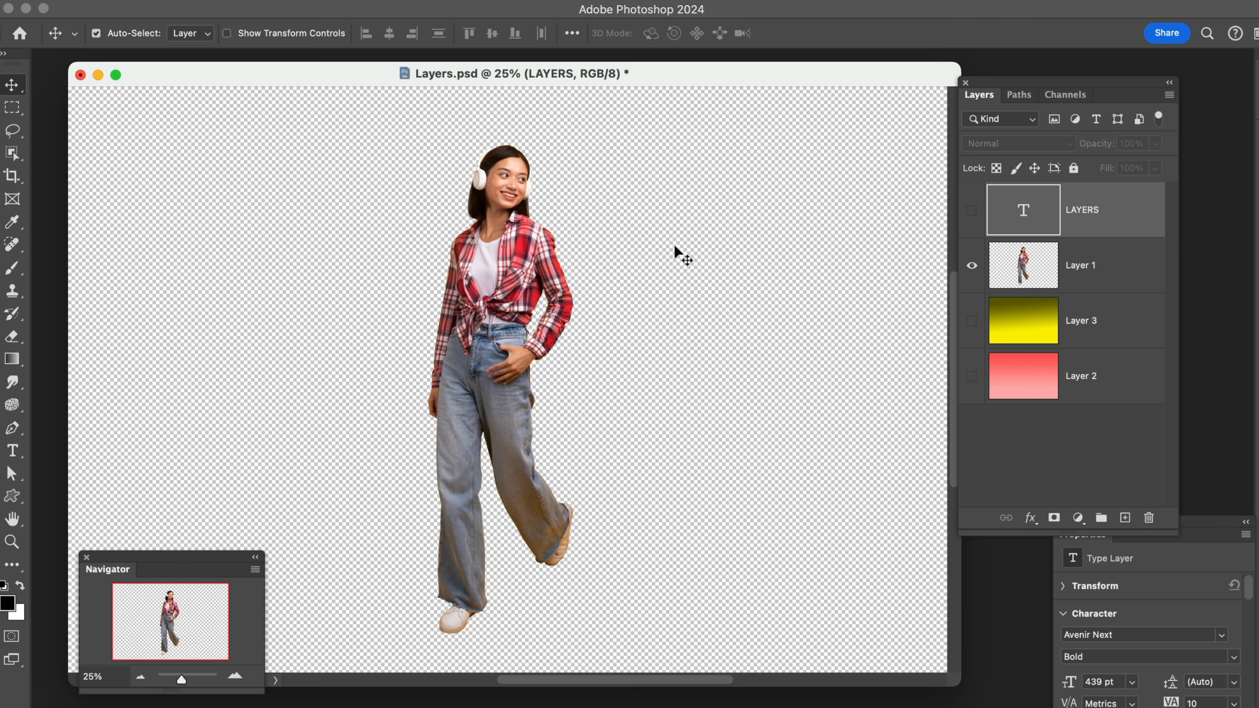
Move the woman on Layer 1 slightly up and to the right, and toggle Layer 3's visibility on and off
left_click(1028, 278)
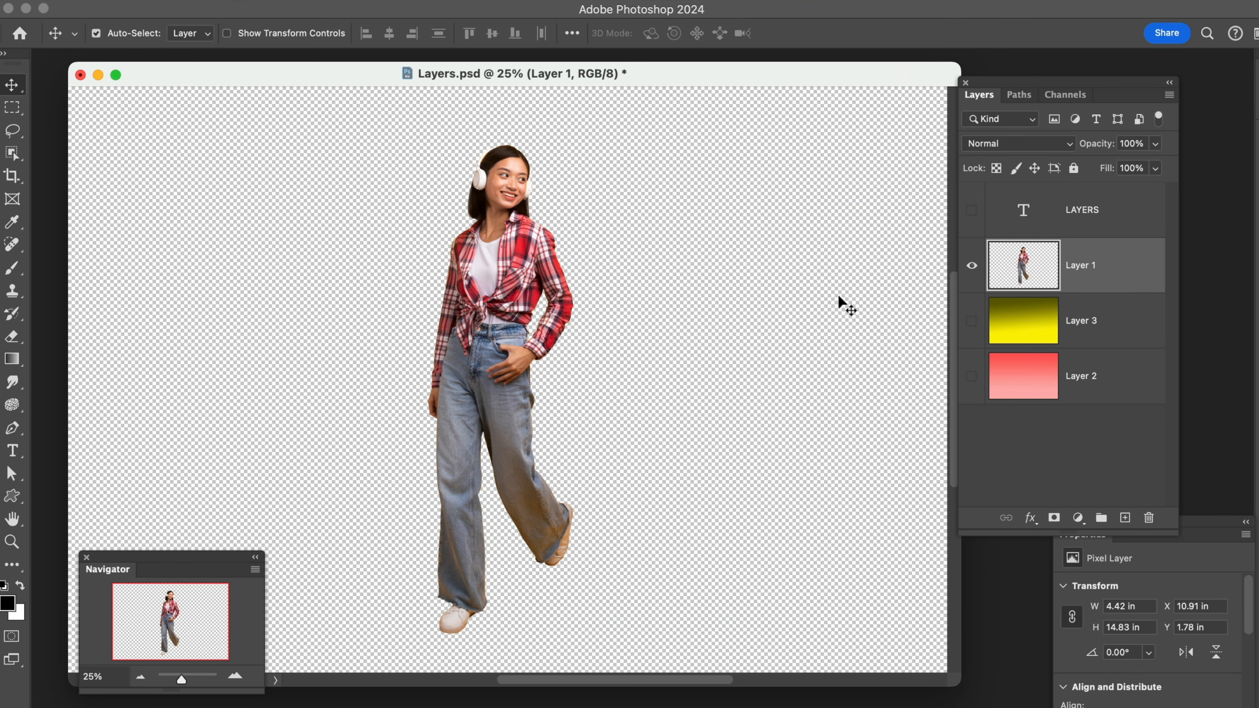
mouse_move(537, 306)
left_mouse_down()
mouse_move(515, 298)
mouse_move(541, 284)
mouse_move(502, 311)
mouse_move(541, 298)
mouse_move(529, 290)
left_mouse_up()
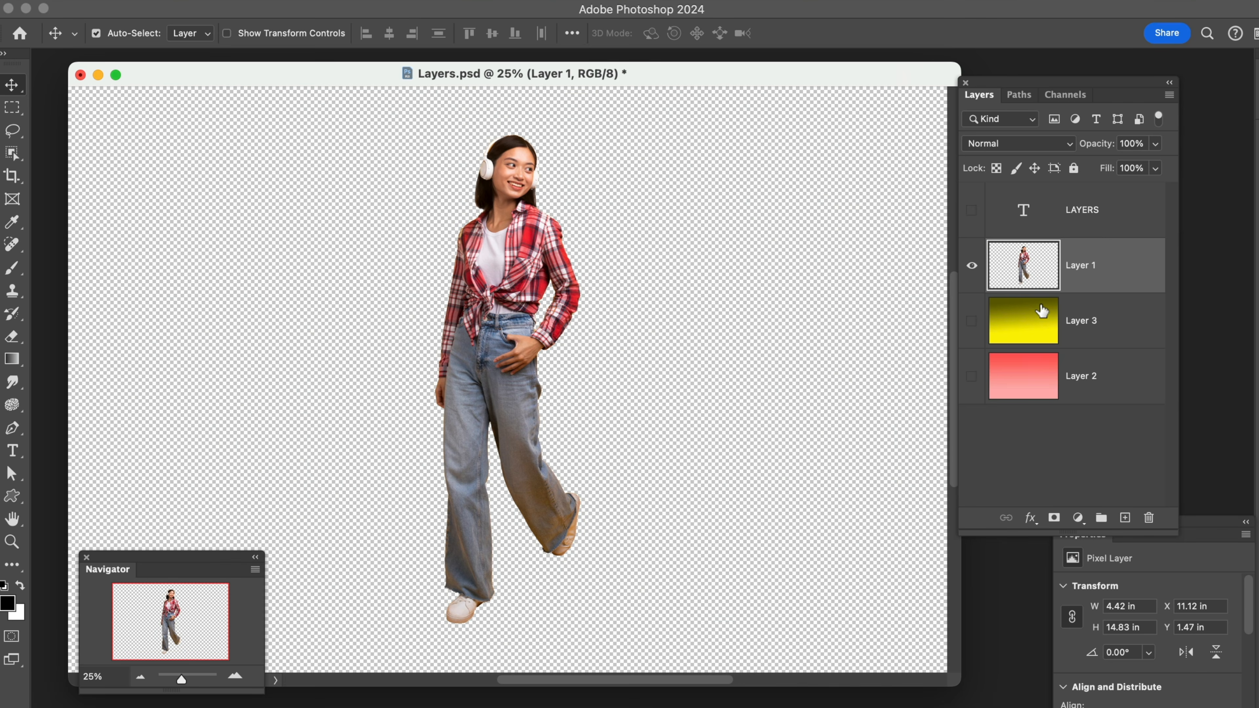
left_click(972, 322)
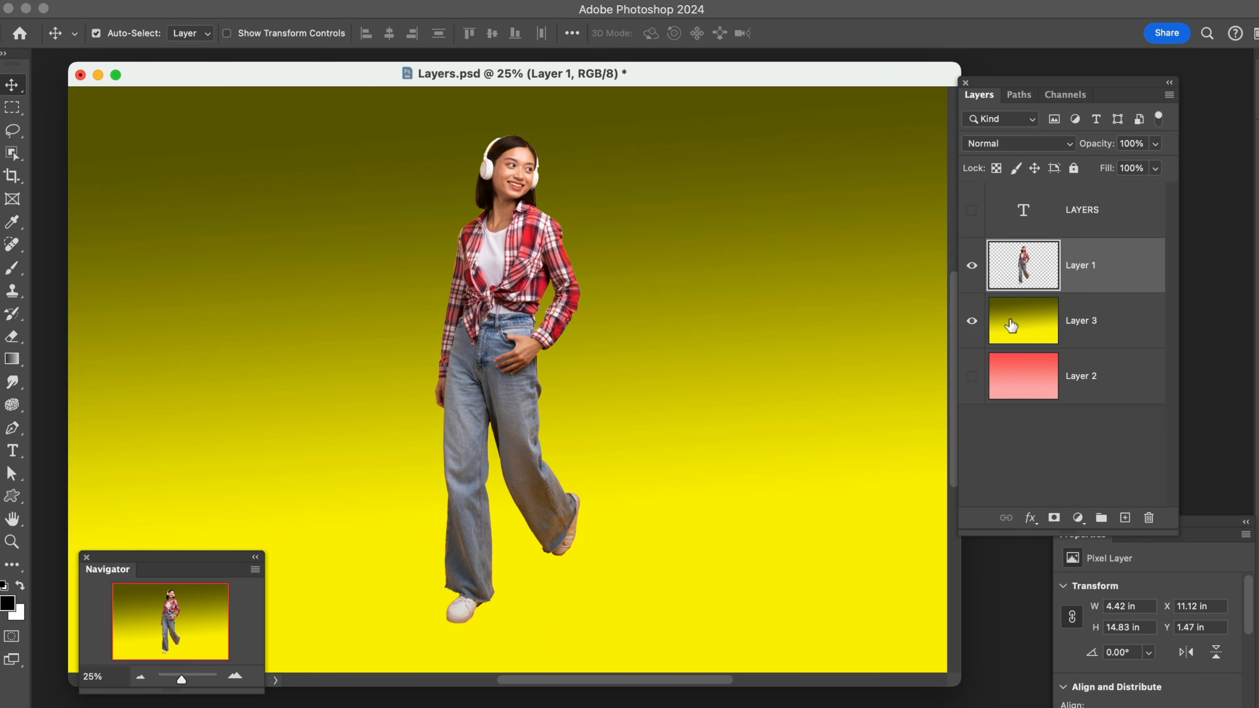
left_click(972, 327)
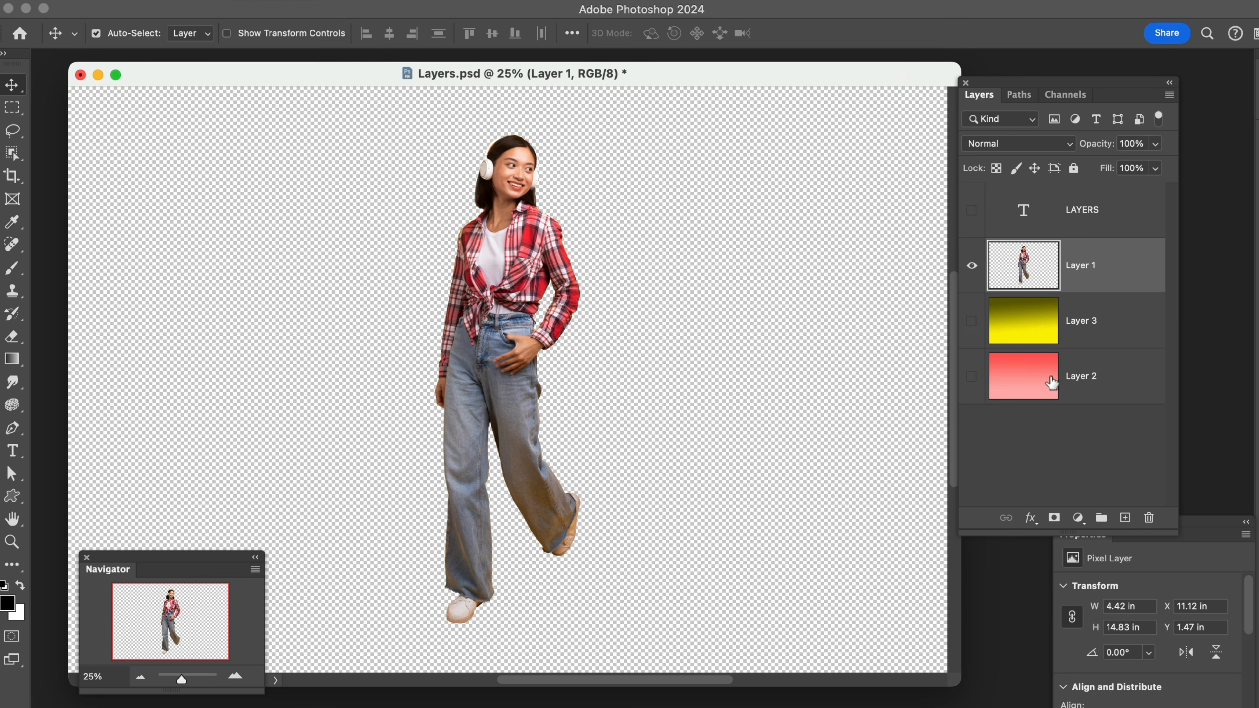
Add a new empty layer and place it directly below Layer 1
left_click(1125, 519)
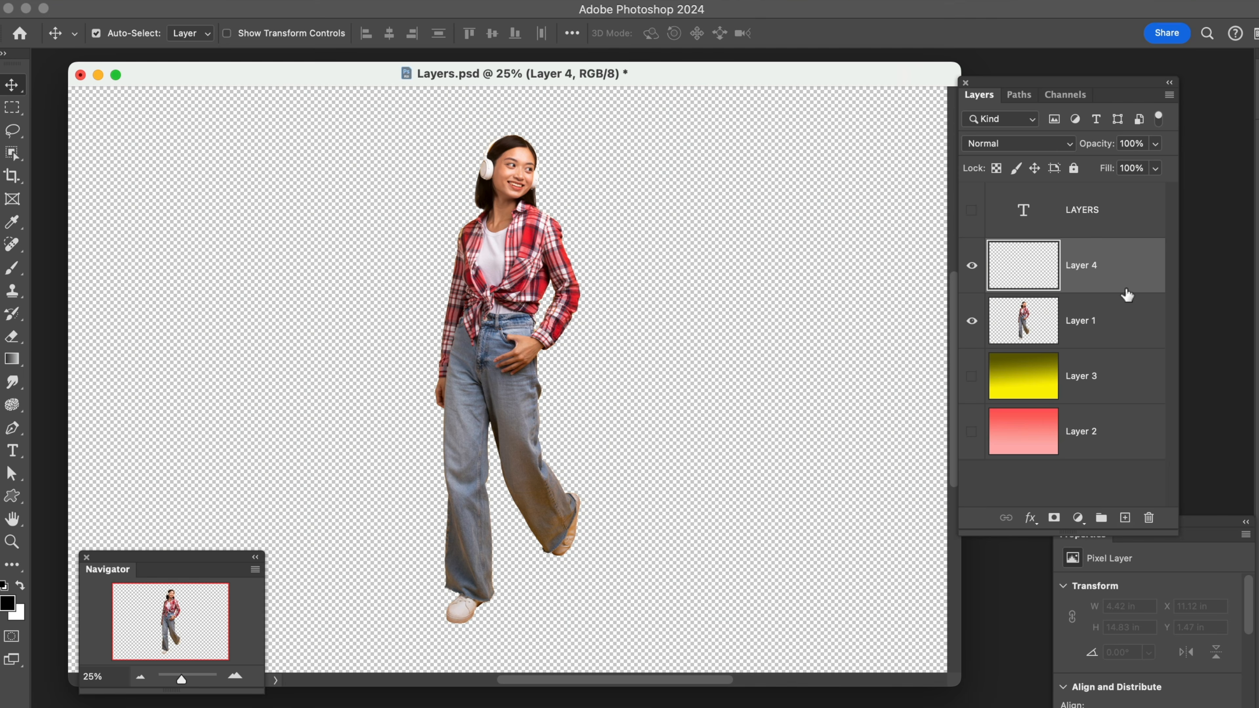
left_click_drag(1115, 267, 1109, 337)
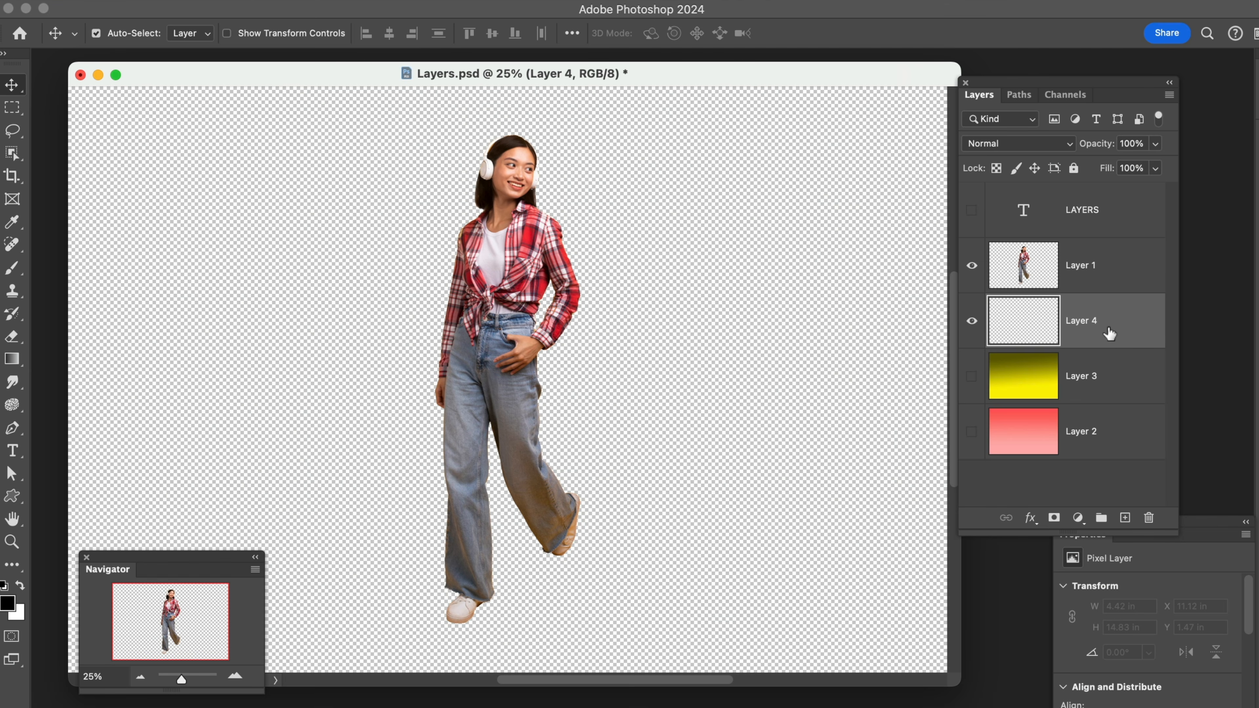
Activate the Gradient tool and set the foreground color to dark blue #031181
left_click(14, 364)
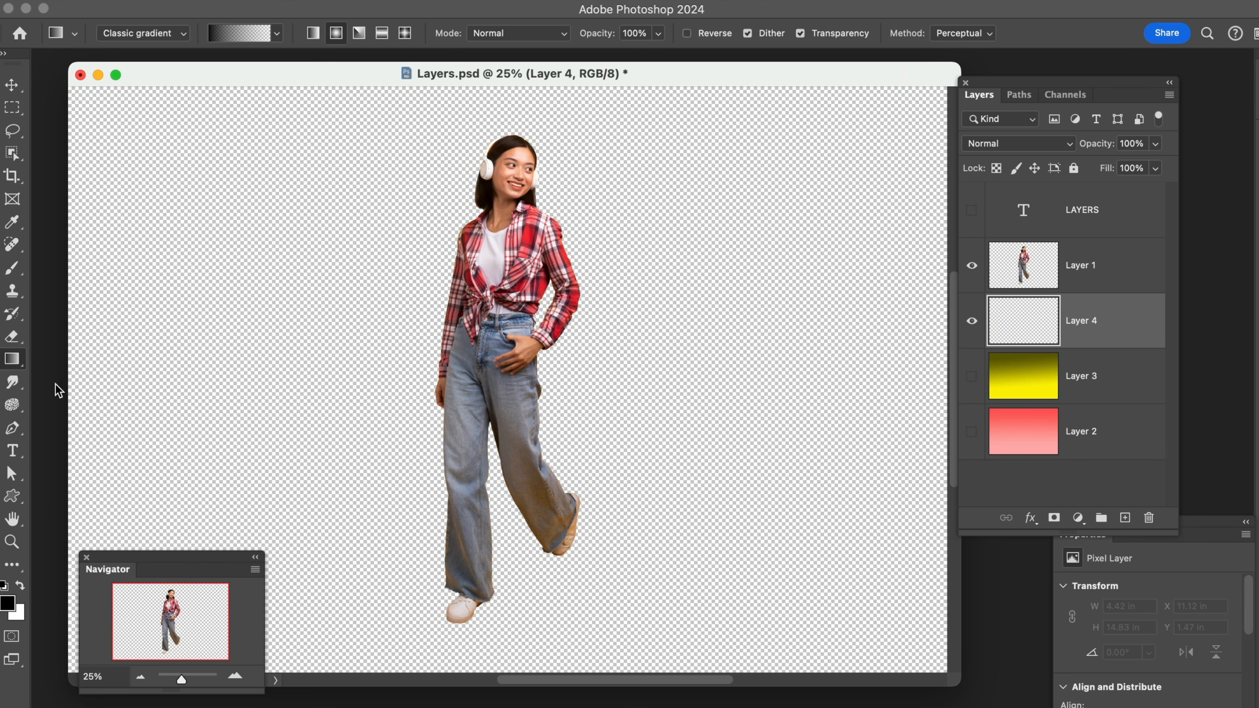
left_click(7, 603)
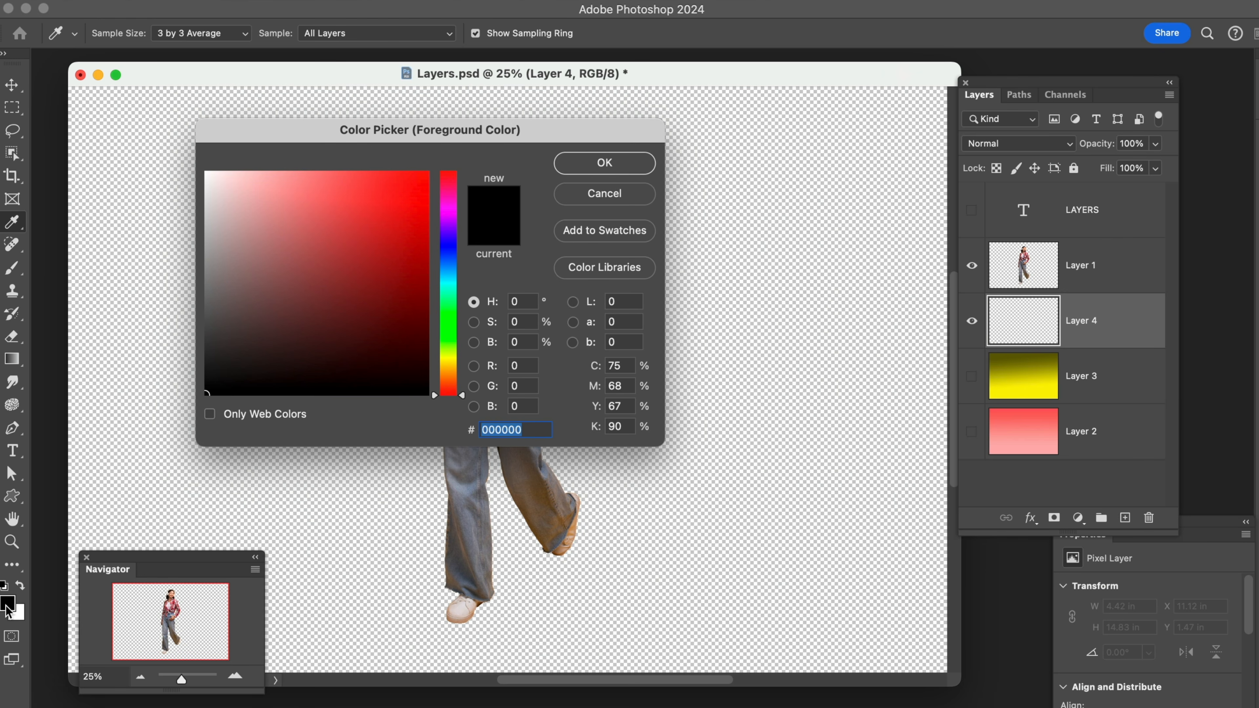
left_click(452, 250)
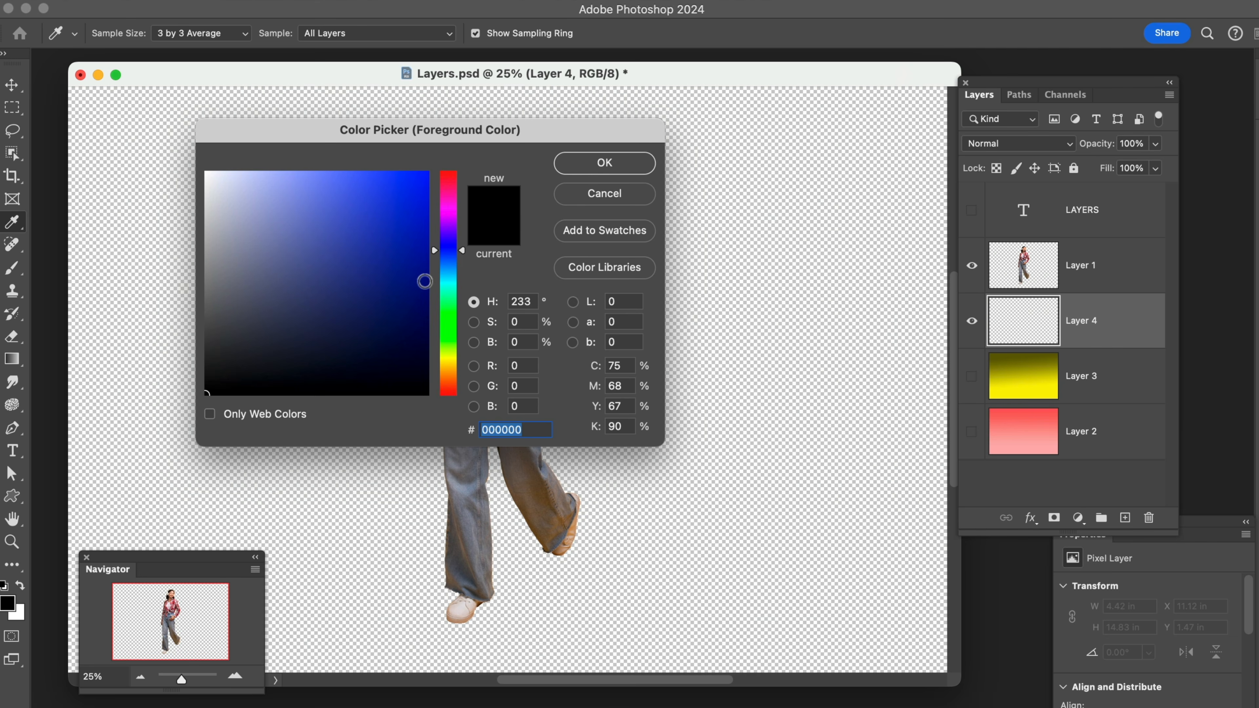
left_click(424, 281)
left_click(596, 163)
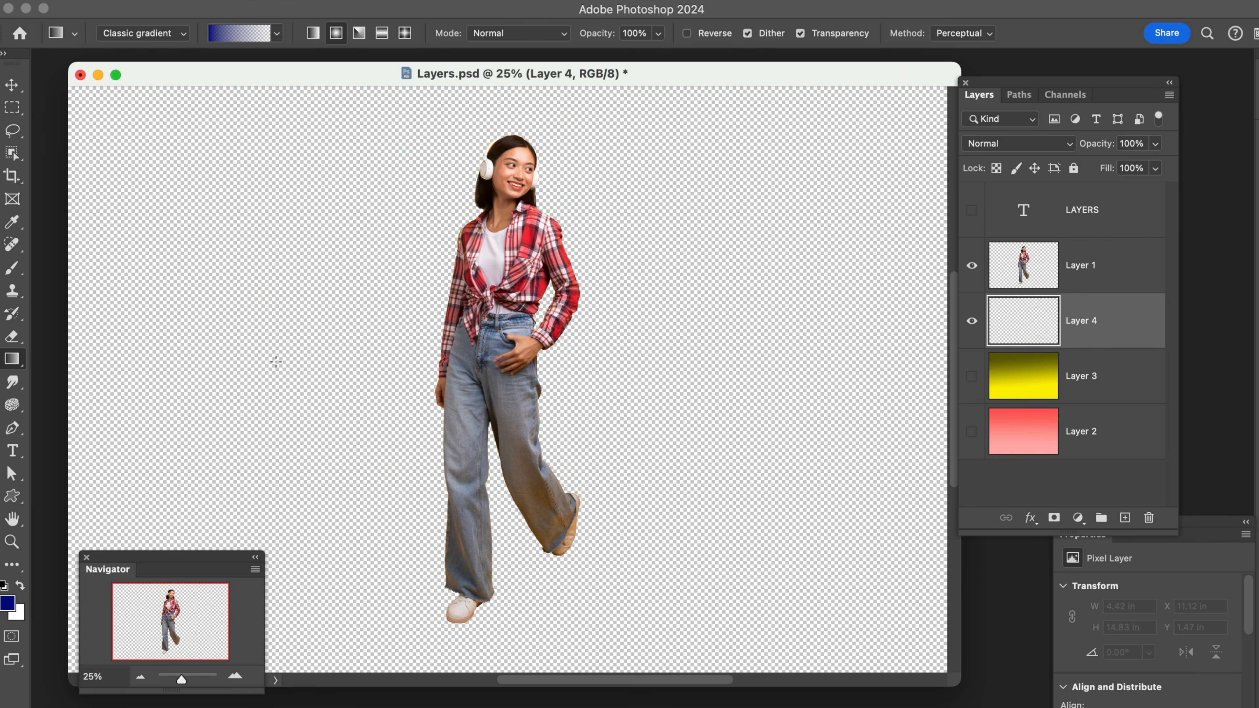
Set the background color to the lighter blue #5264f2, starting from a sample of the foreground blue
left_click(20, 619)
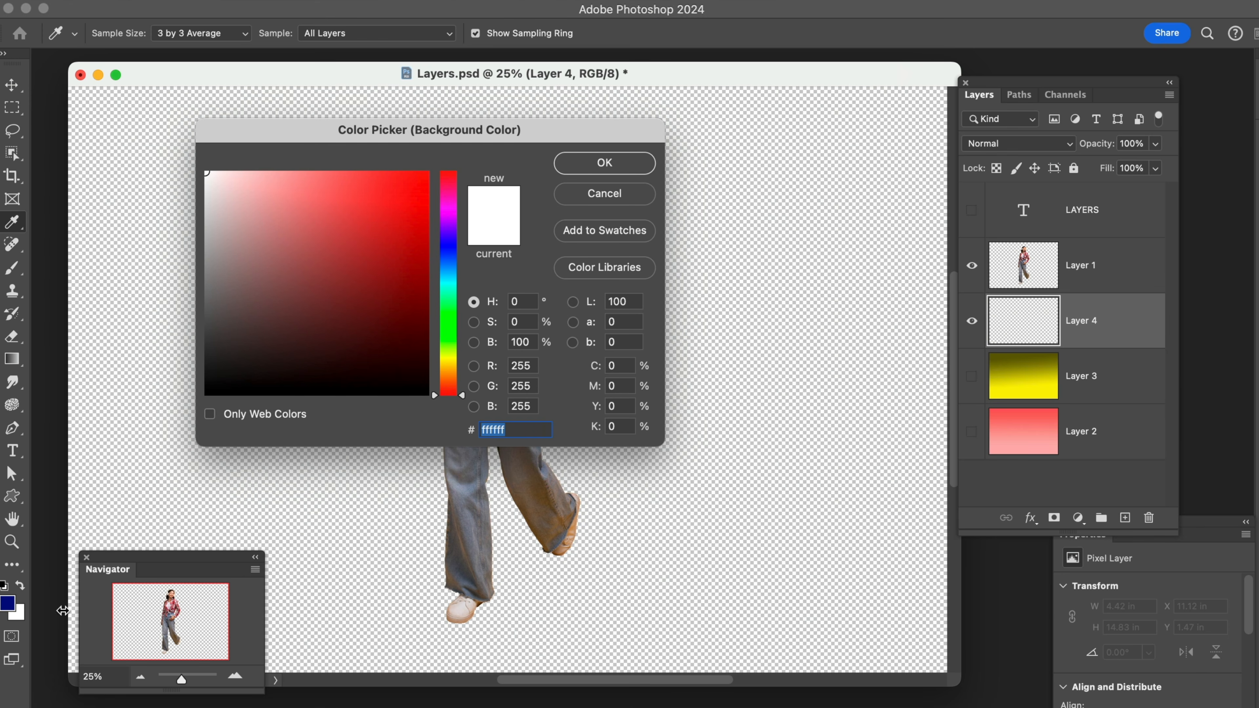
left_click(8, 601)
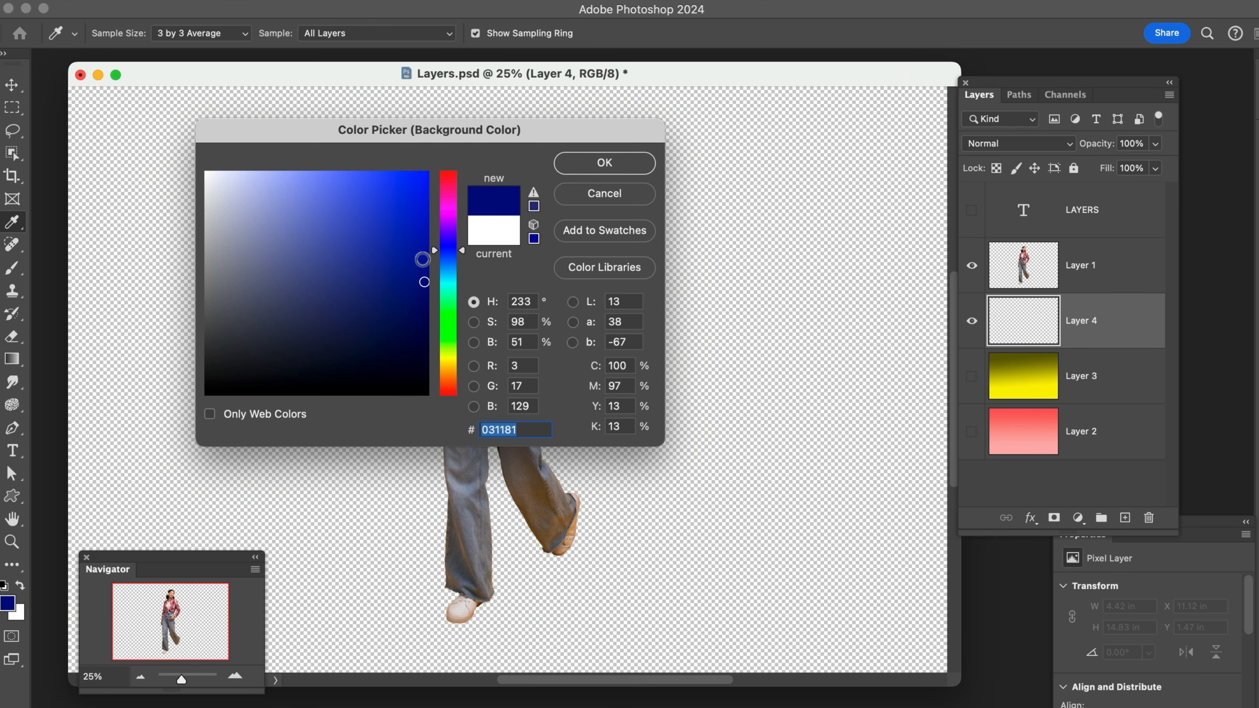
left_click(353, 180)
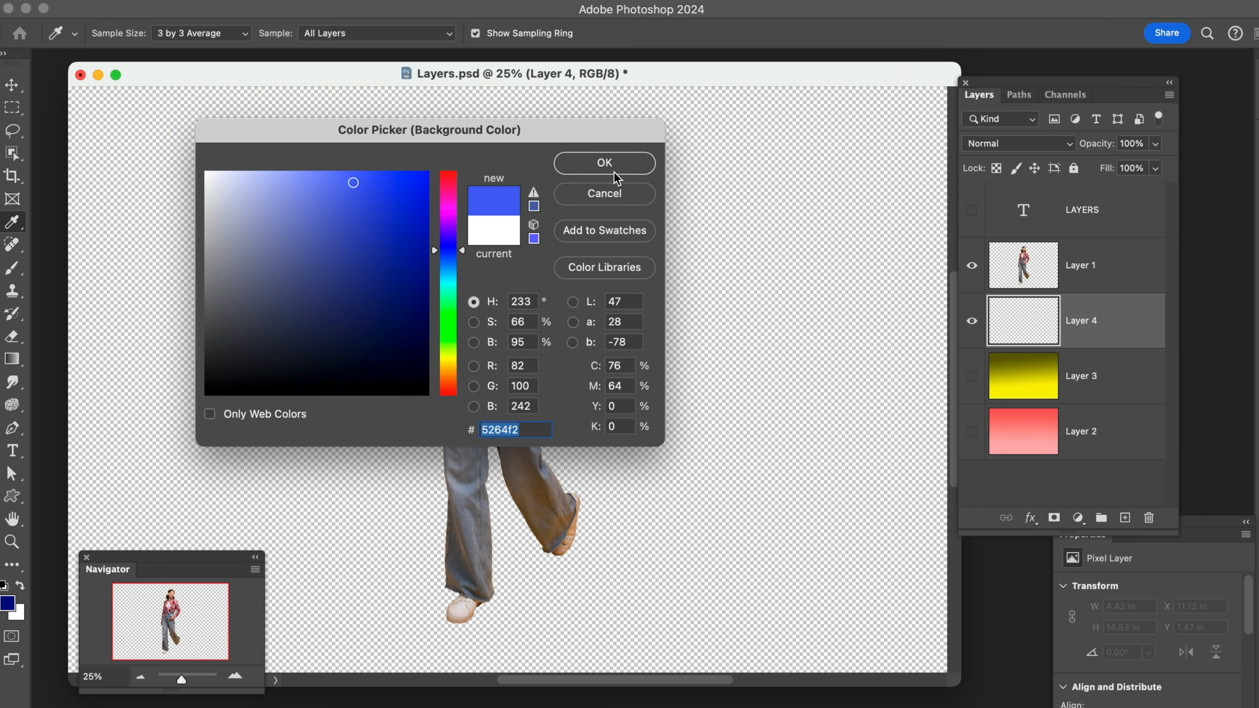
left_click(604, 163)
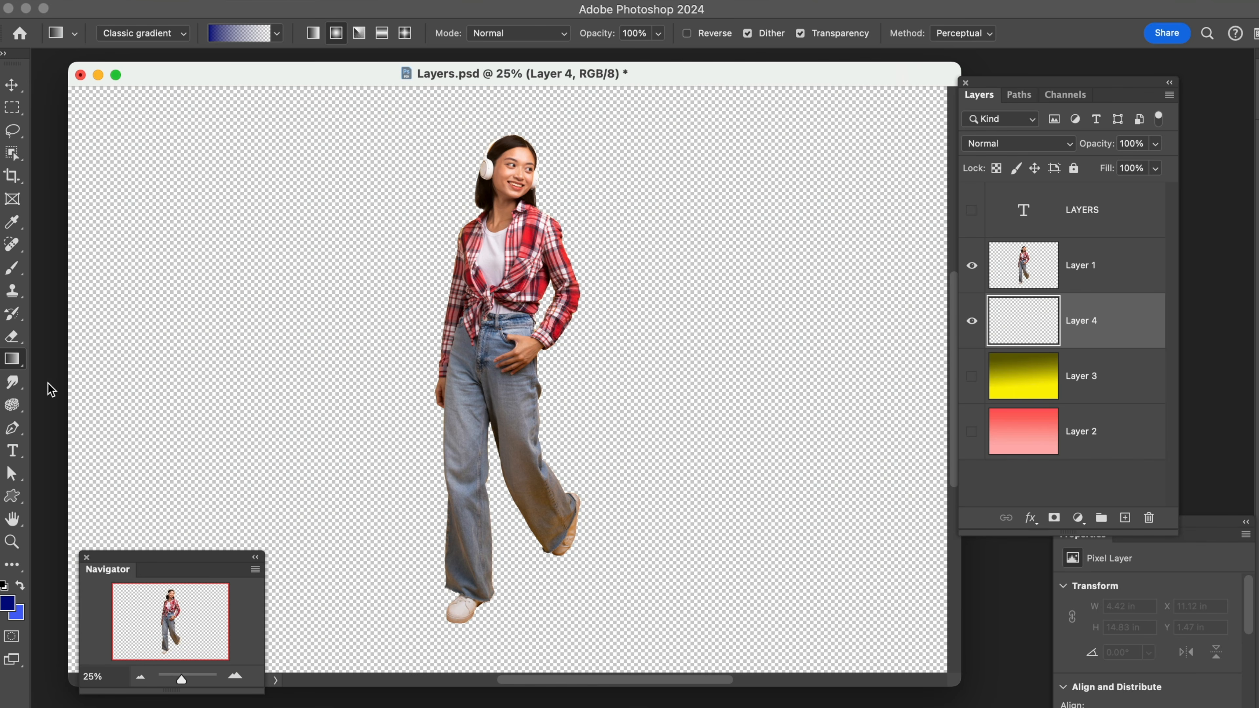
Choose the opaque dark-to-light blue preset from the Basics gradients and set the gradient style to linear
left_click(278, 33)
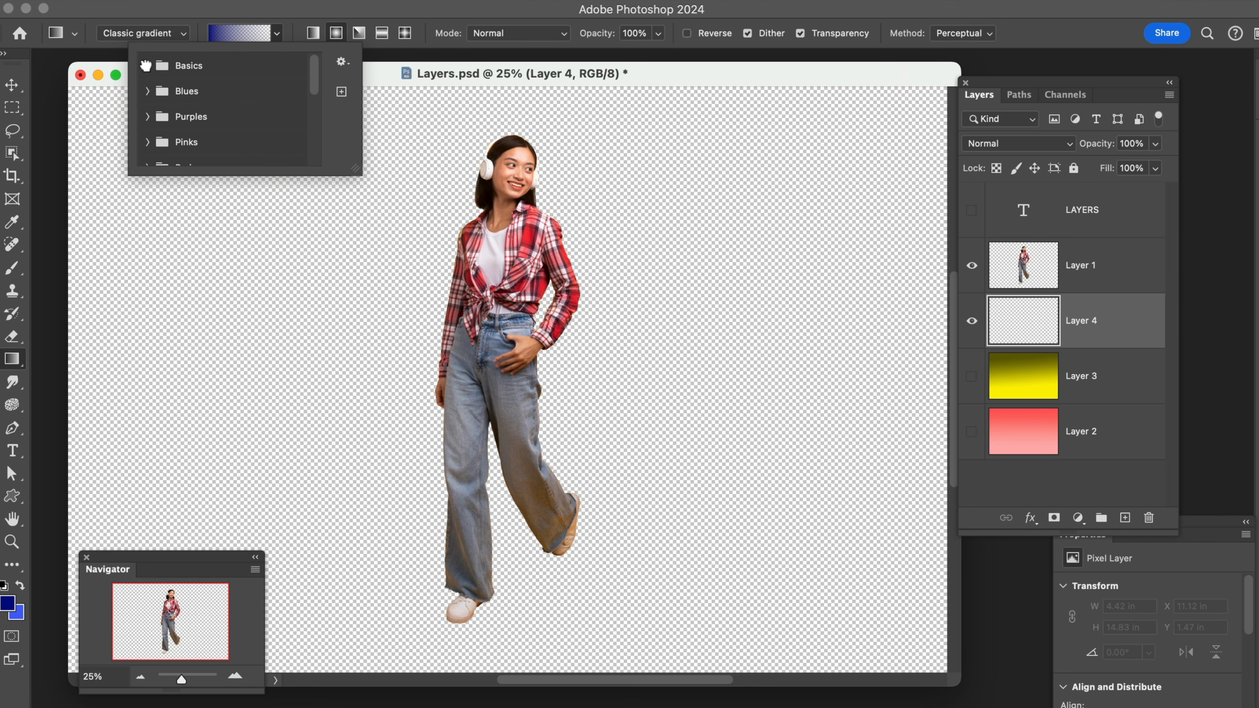
left_click(154, 66)
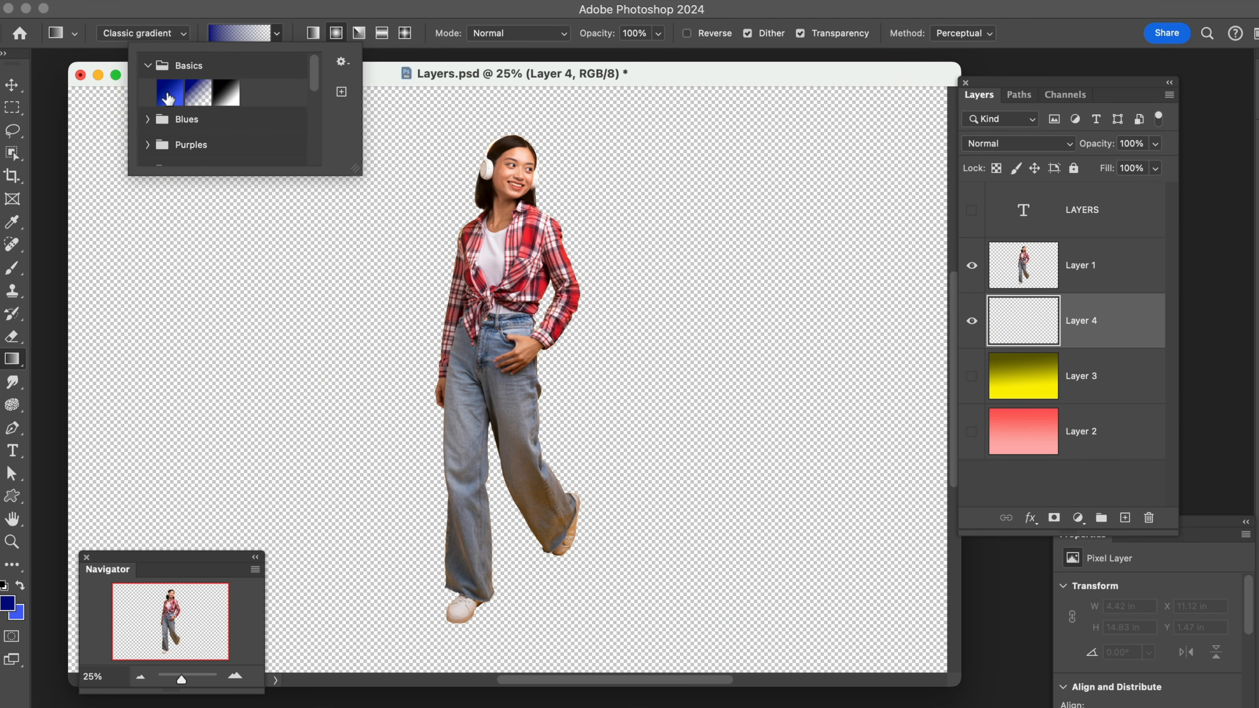
left_click(169, 96)
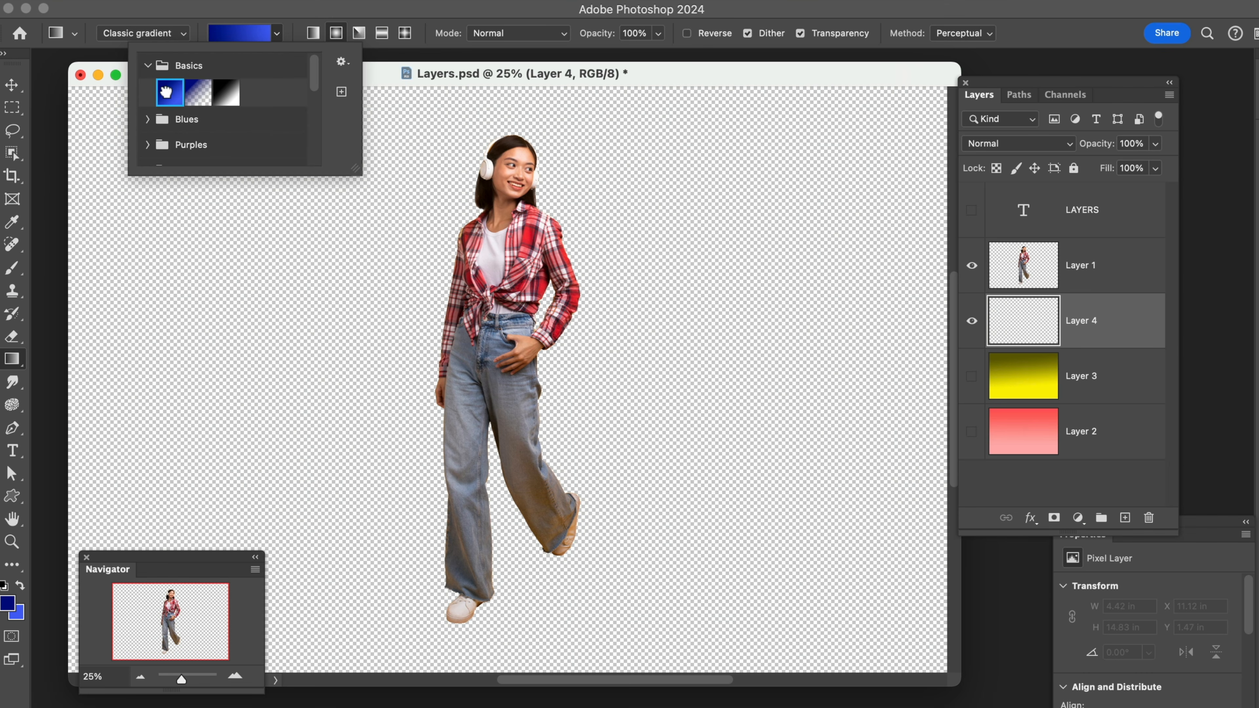
left_click(313, 33)
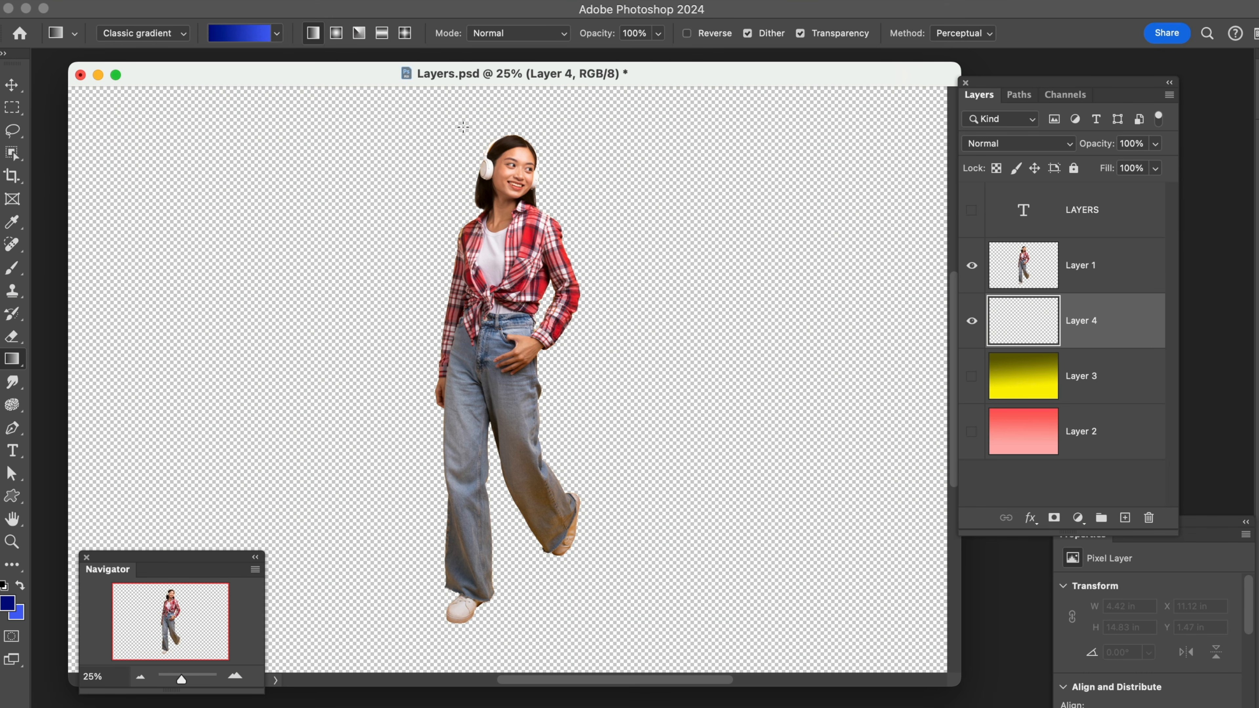
Fill Layer 4 with a straight vertical gradient running from above the woman's head down to her feet
left_click_drag(457, 152, 636, 629)
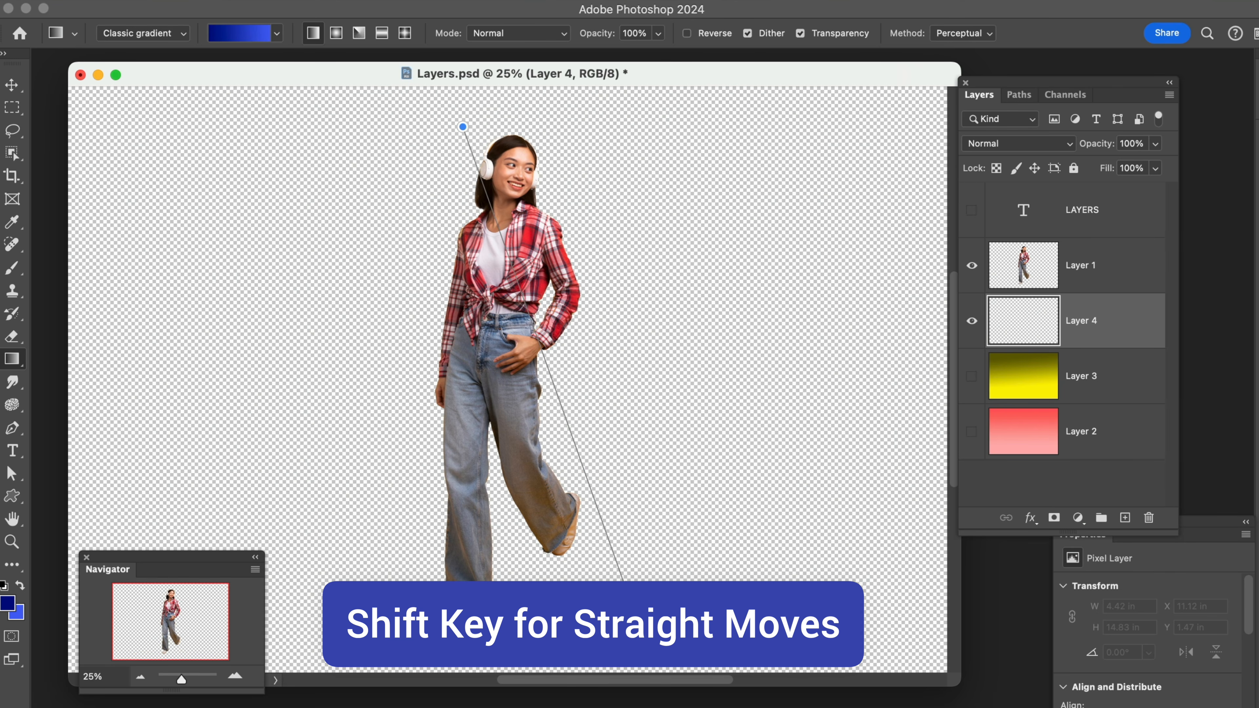
key("shift")
key("shift")
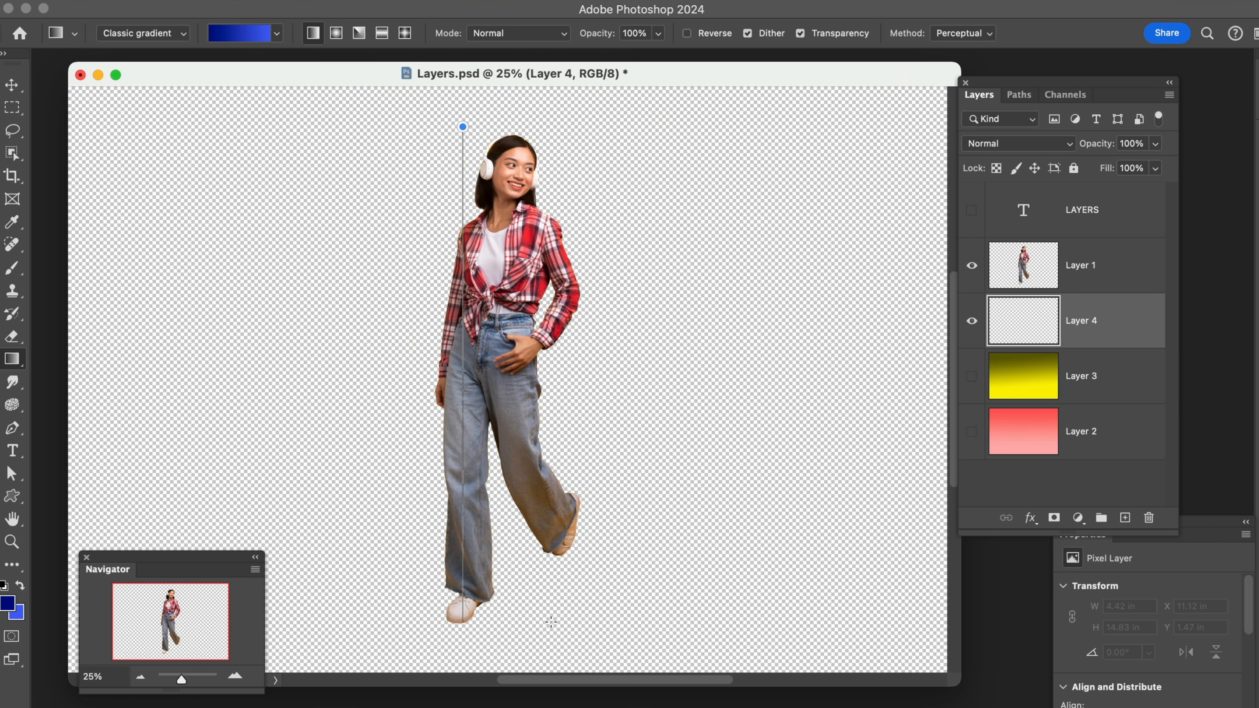
left_click_drag(551, 622, 551, 622)
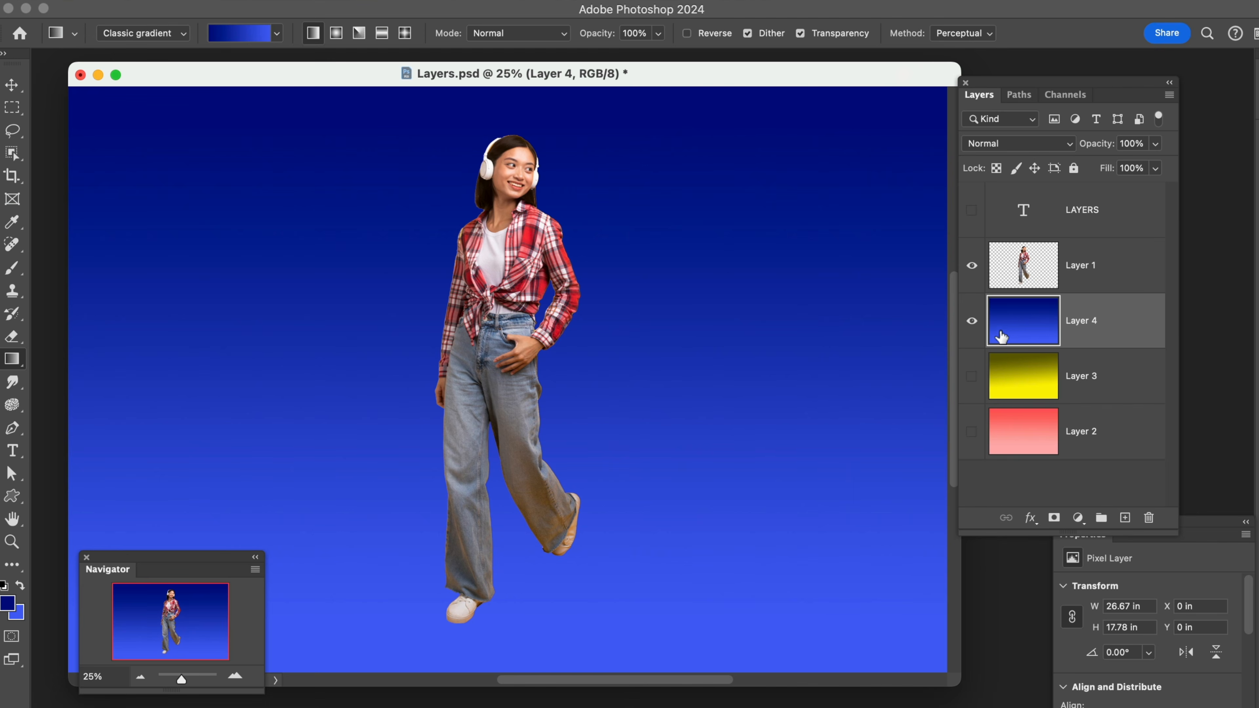
Rename Layer 4 as Blue and leave it selected
double_click(1083, 320)
type("Blue")
left_click(1149, 379)
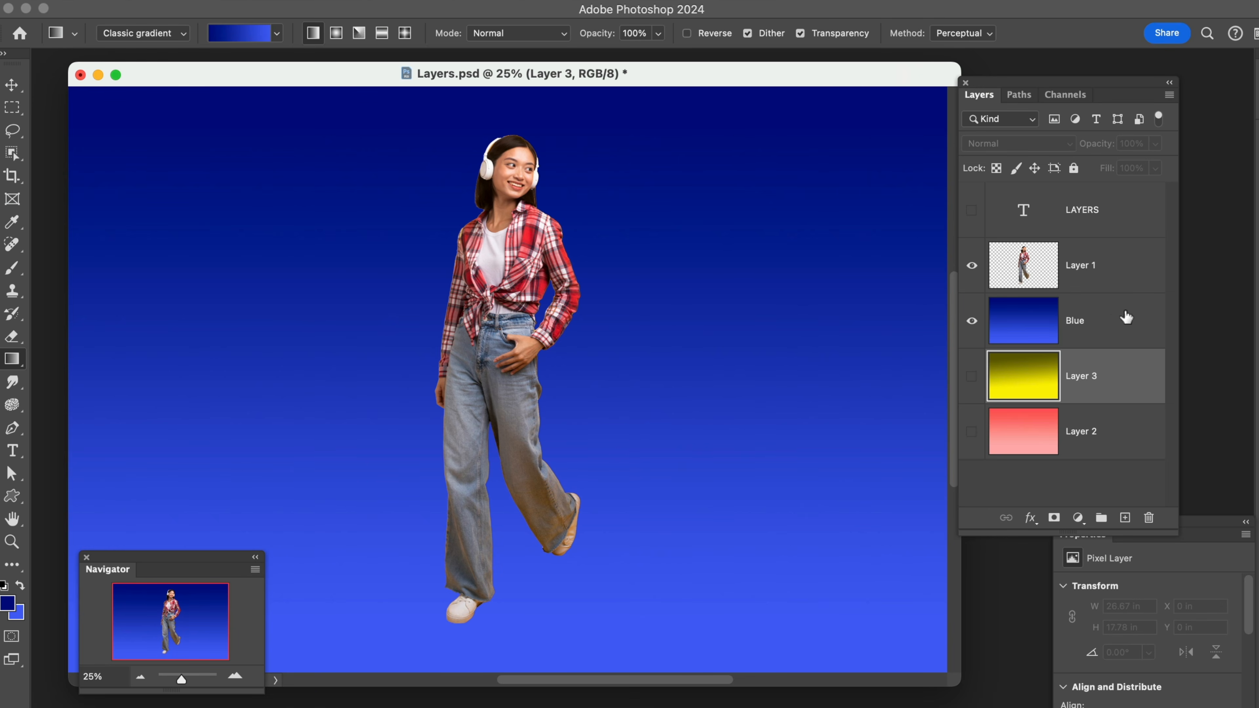
left_click(1108, 313)
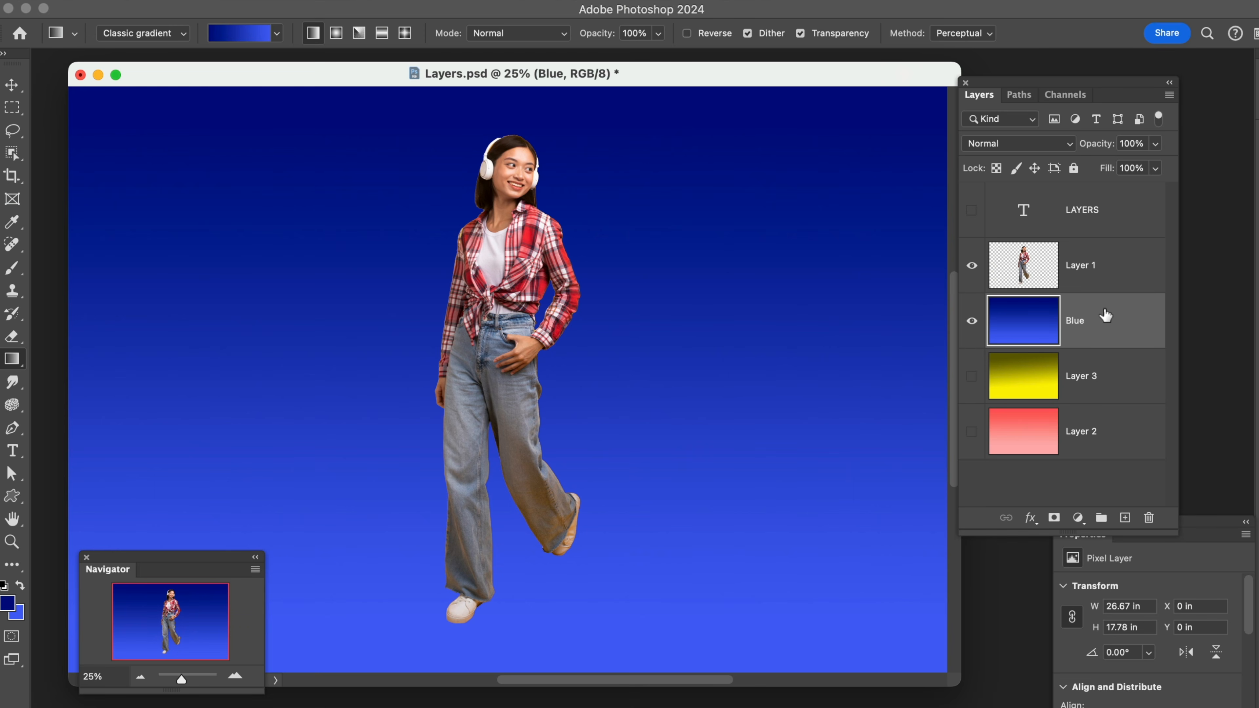
Rename Layer 1 as Woman and select the Blue layer
double_click(1078, 264)
type("Woman")
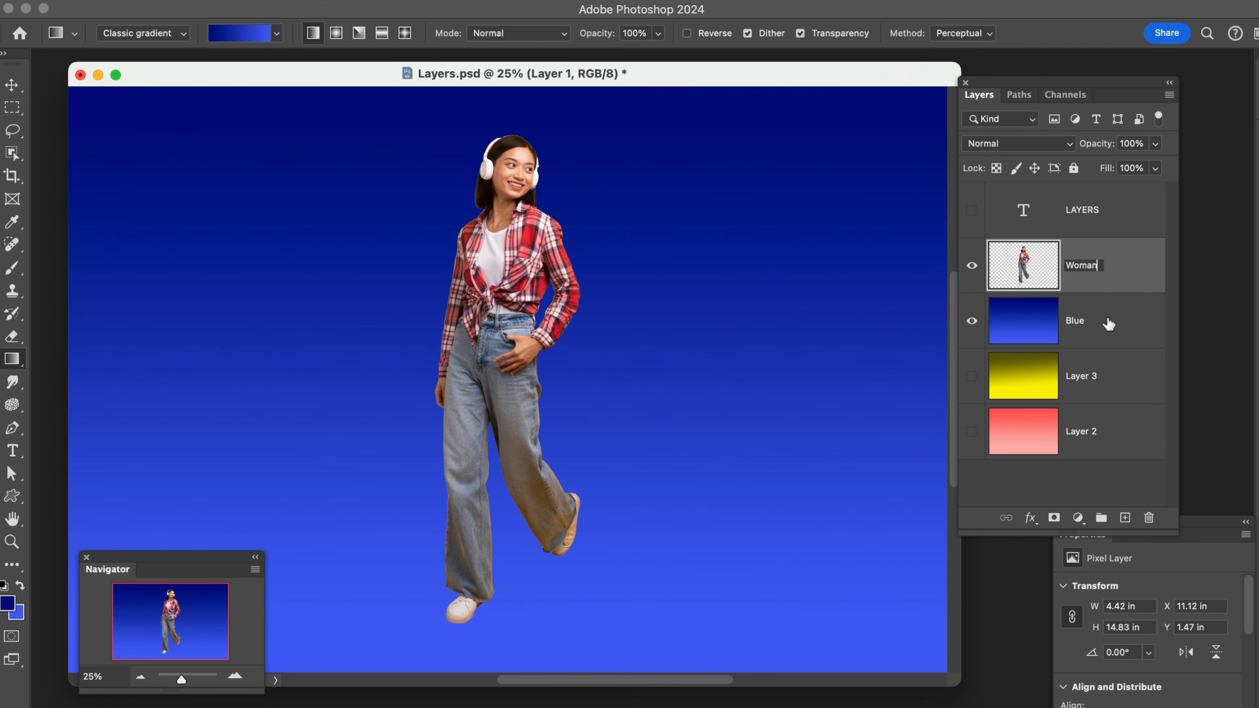
left_click(1109, 323)
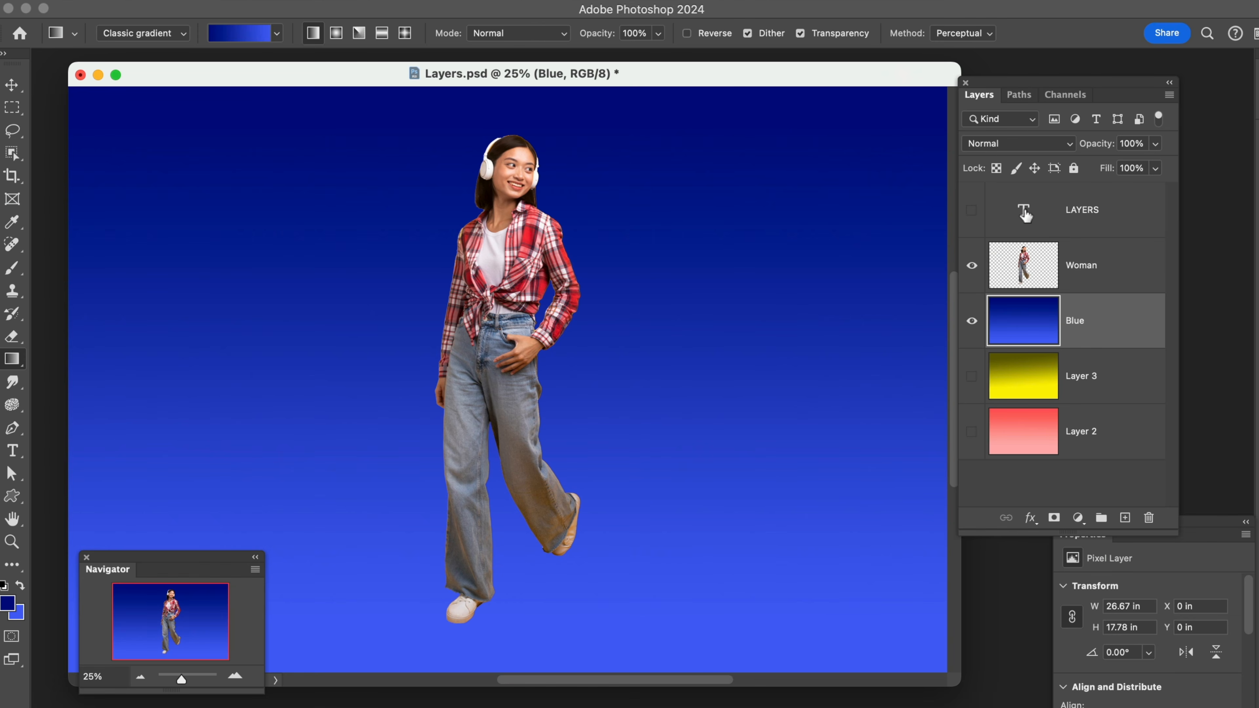
Show the LAYERS text layer and move it between the Woman and Blue layers
left_click(972, 210)
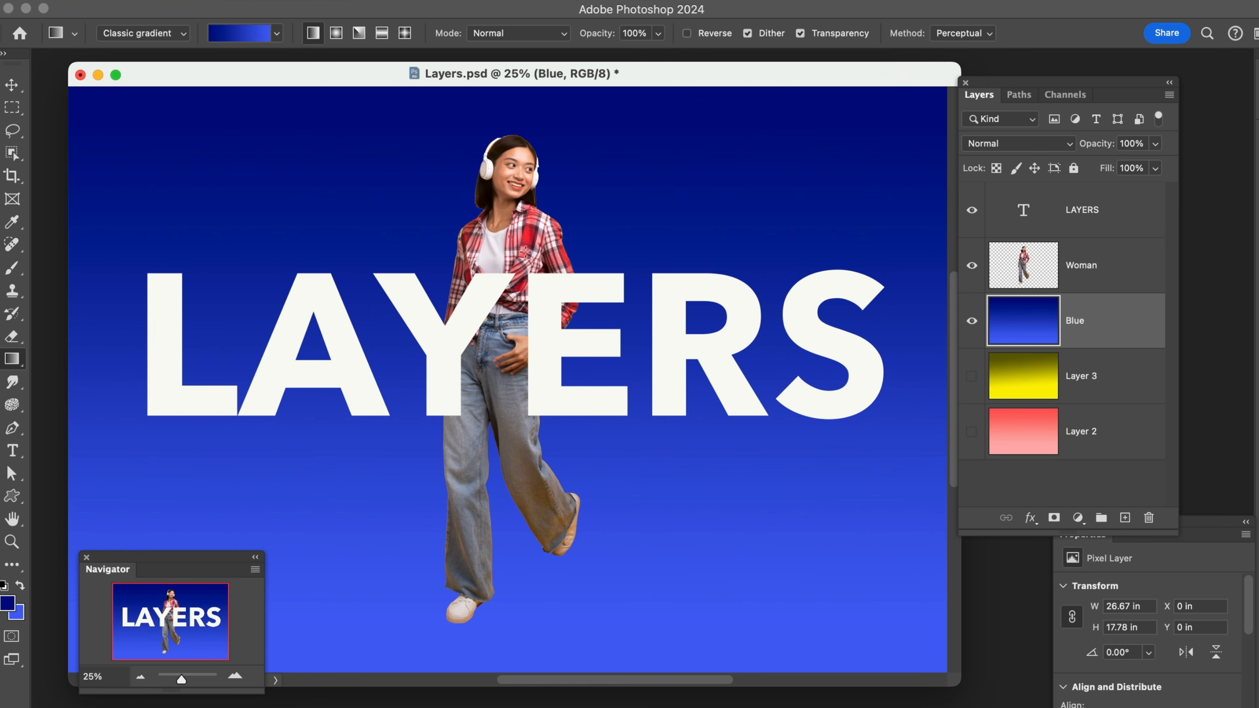
left_click(1100, 212)
left_click_drag(1099, 212, 1099, 293)
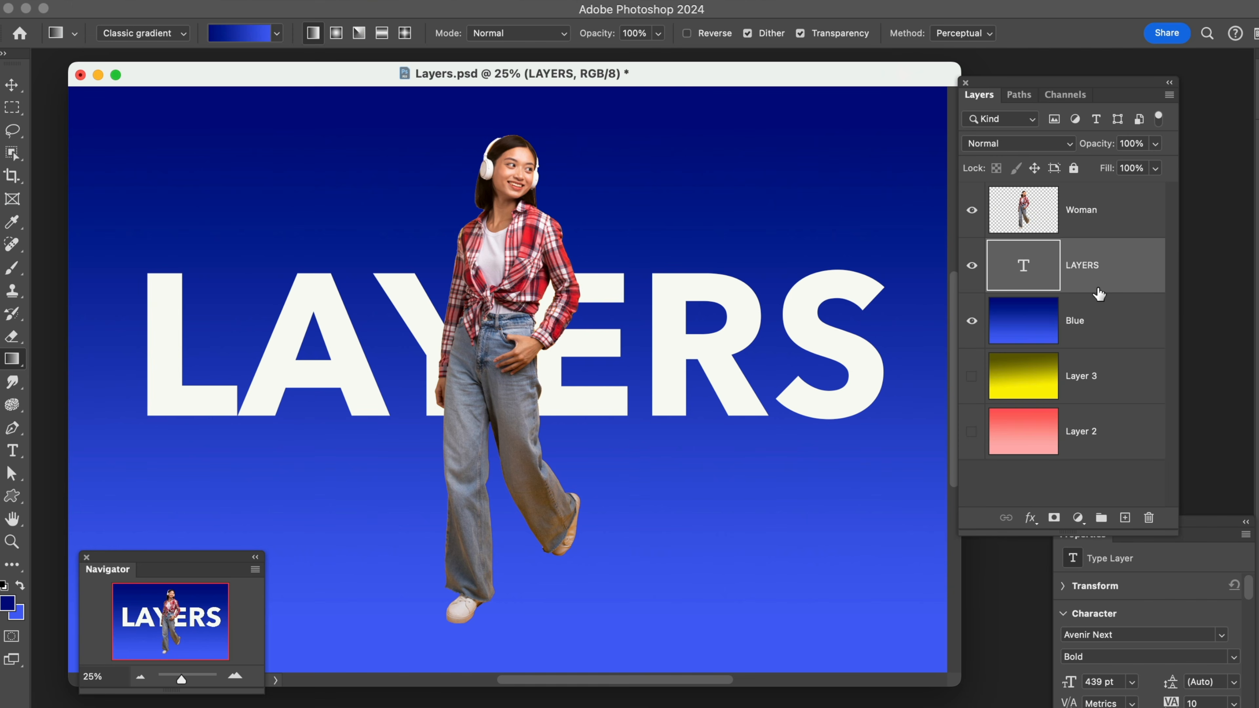
Move the LAYERS text layer back above Woman and toggle its visibility off and on
left_click_drag(1089, 263, 1085, 194)
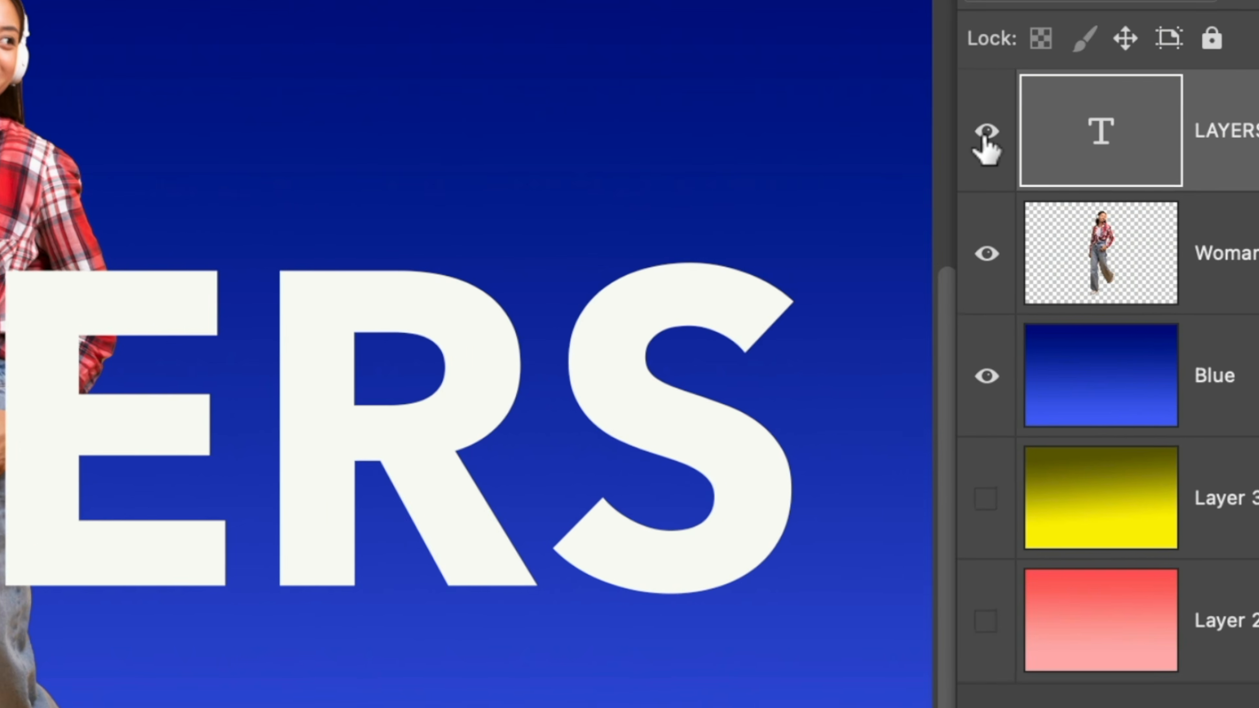
left_click(985, 134)
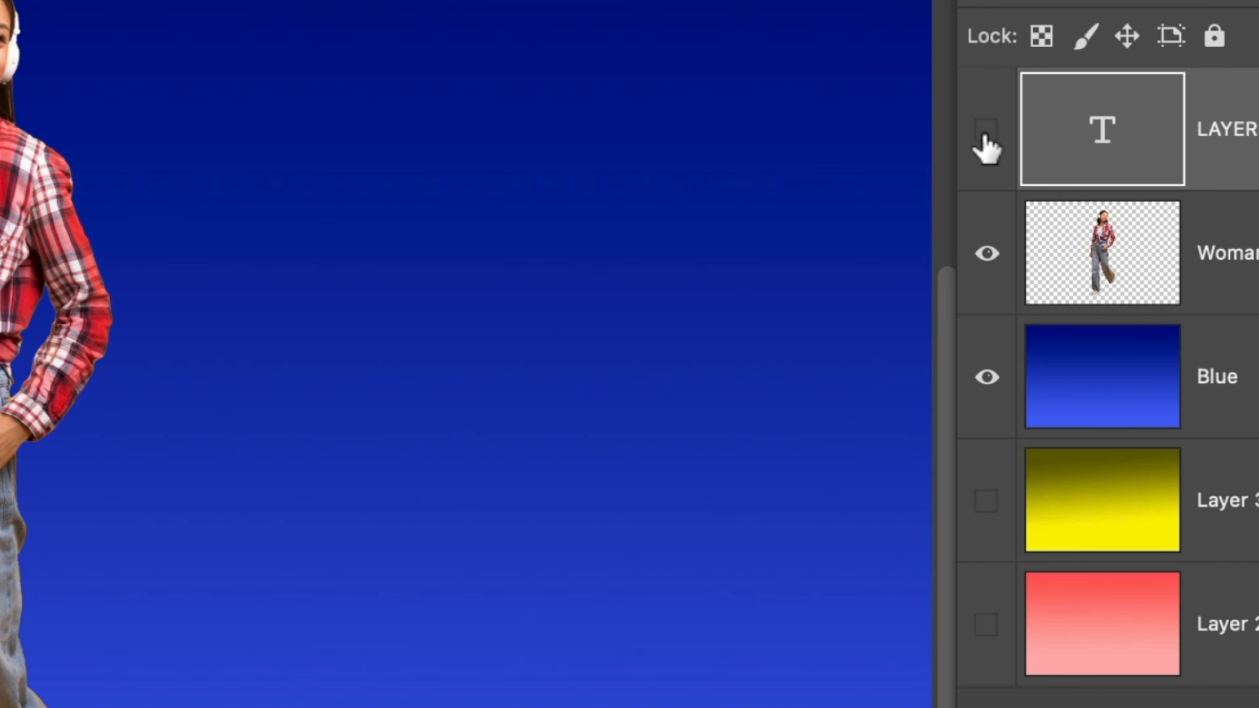
left_click(985, 134)
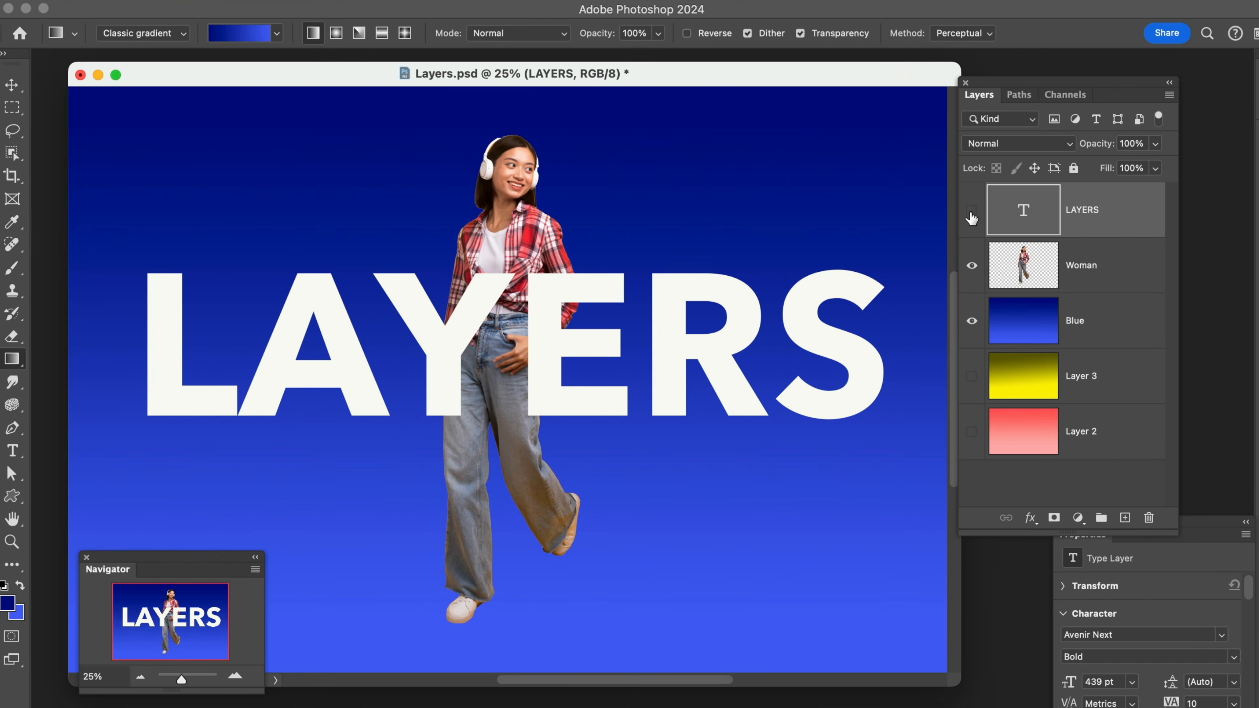
Hide and show the LAYERS text layer twice to compare the image with and without the text
left_click(971, 217)
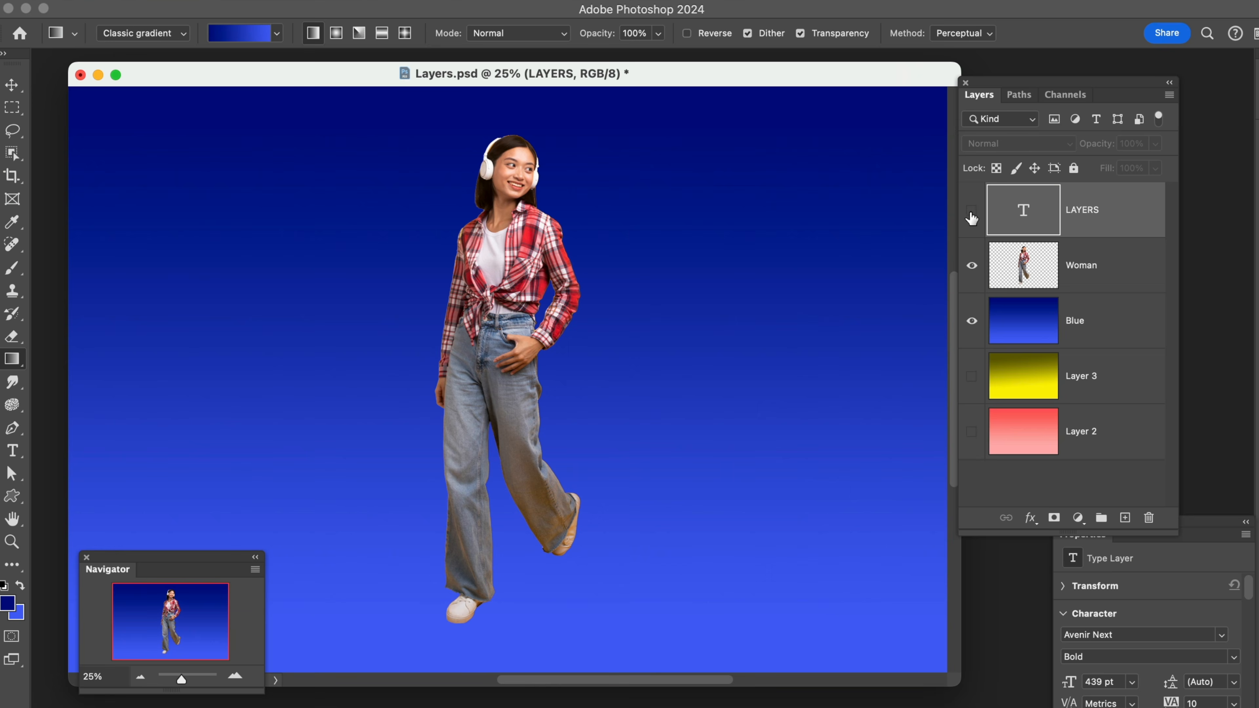
left_click(971, 217)
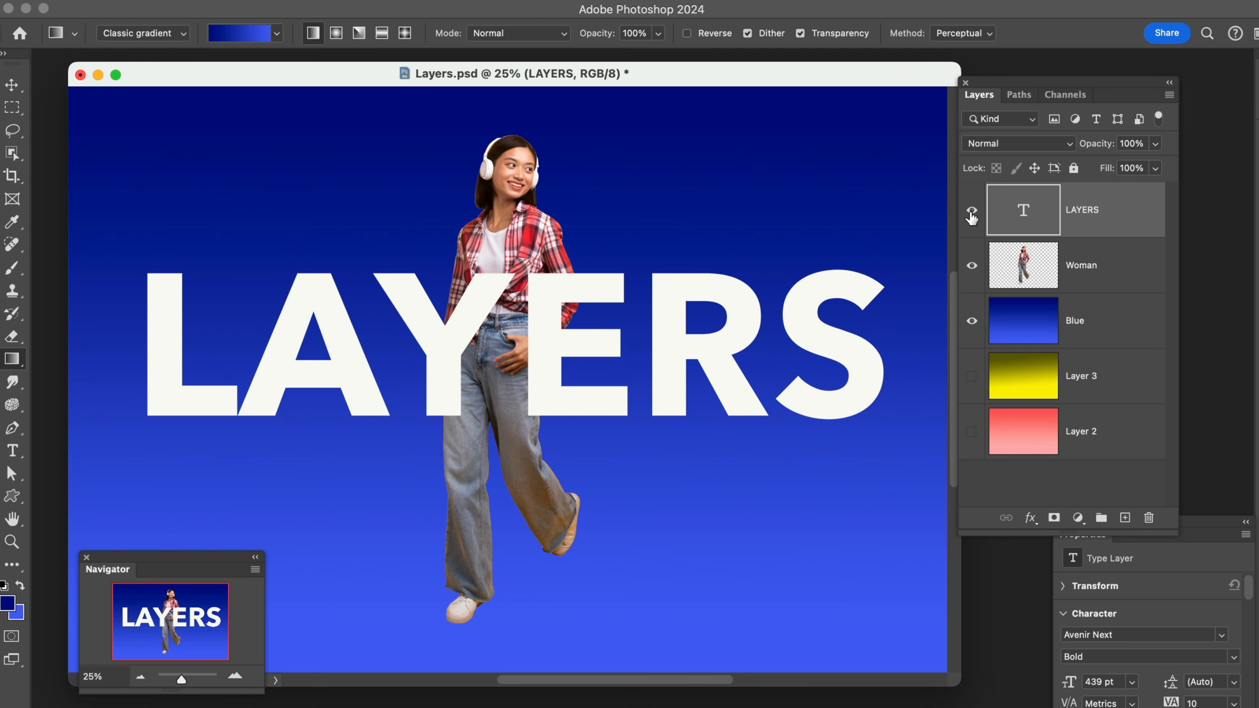
left_click(972, 217)
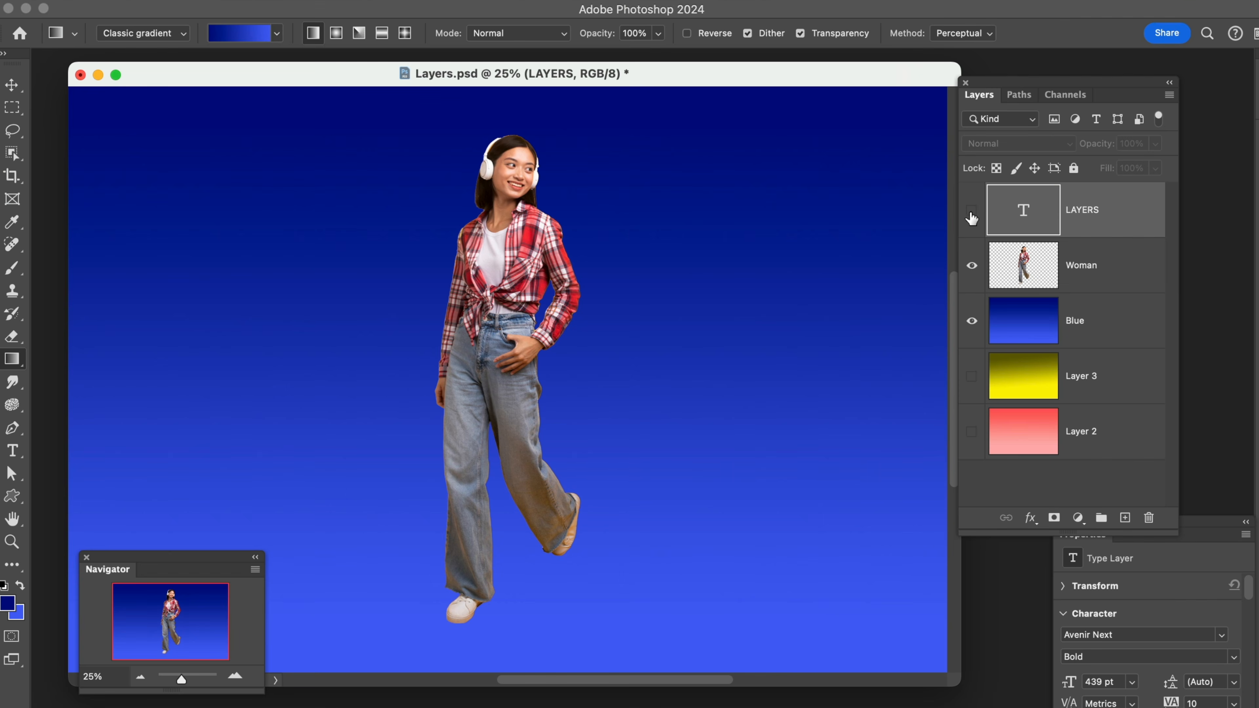
left_click(971, 217)
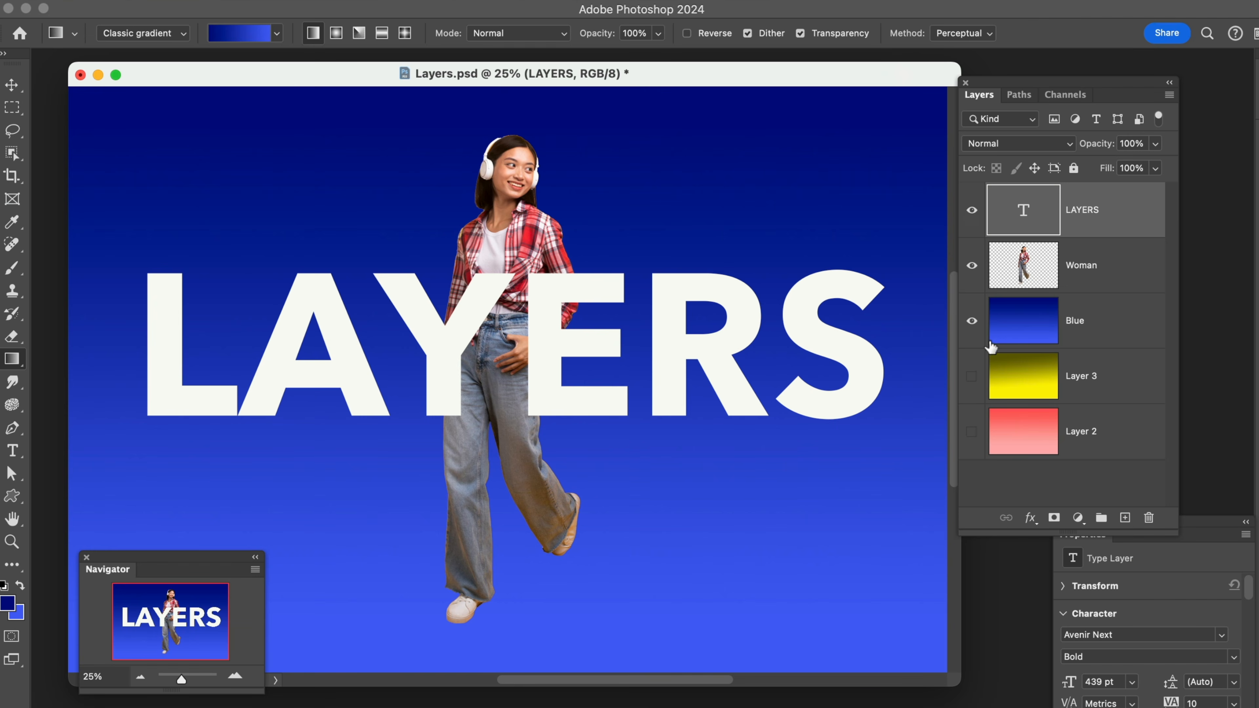
Show Layer 3 and Layer 2, hide the Blue layer, and toggle Layer 3's visibility off and on
left_click(972, 376)
left_click(972, 431)
left_click(971, 321)
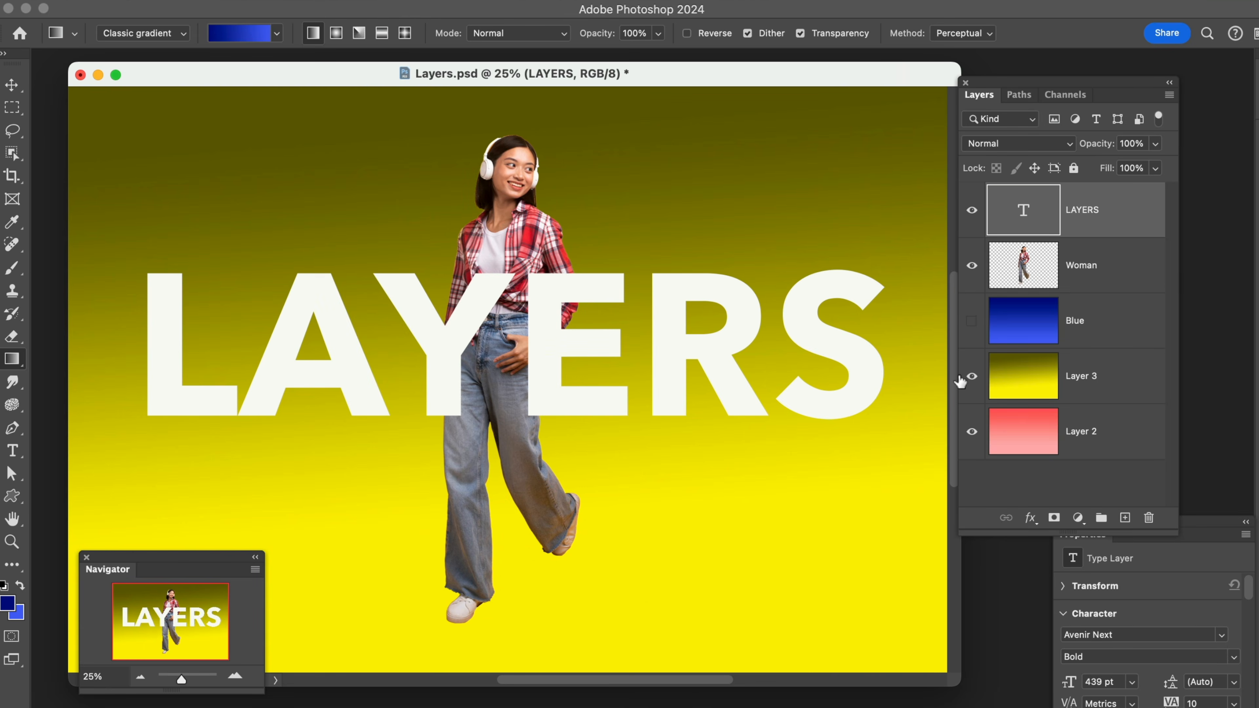
left_click(971, 376)
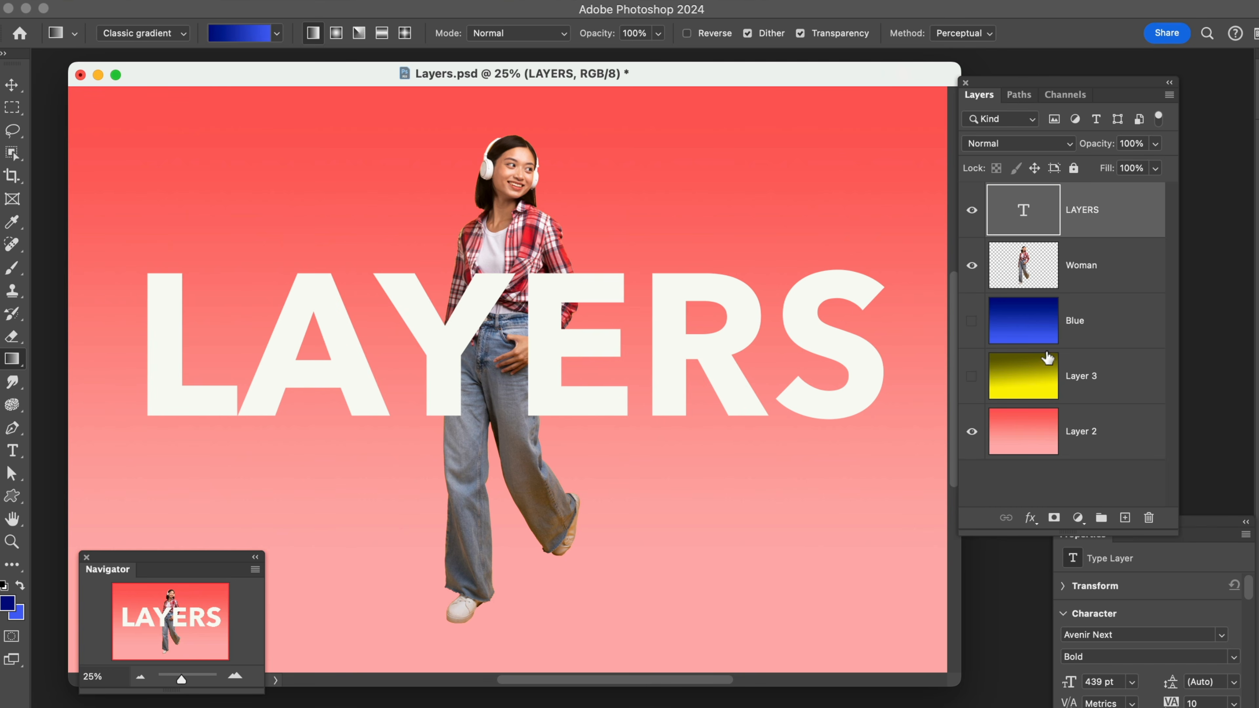
left_click(971, 377)
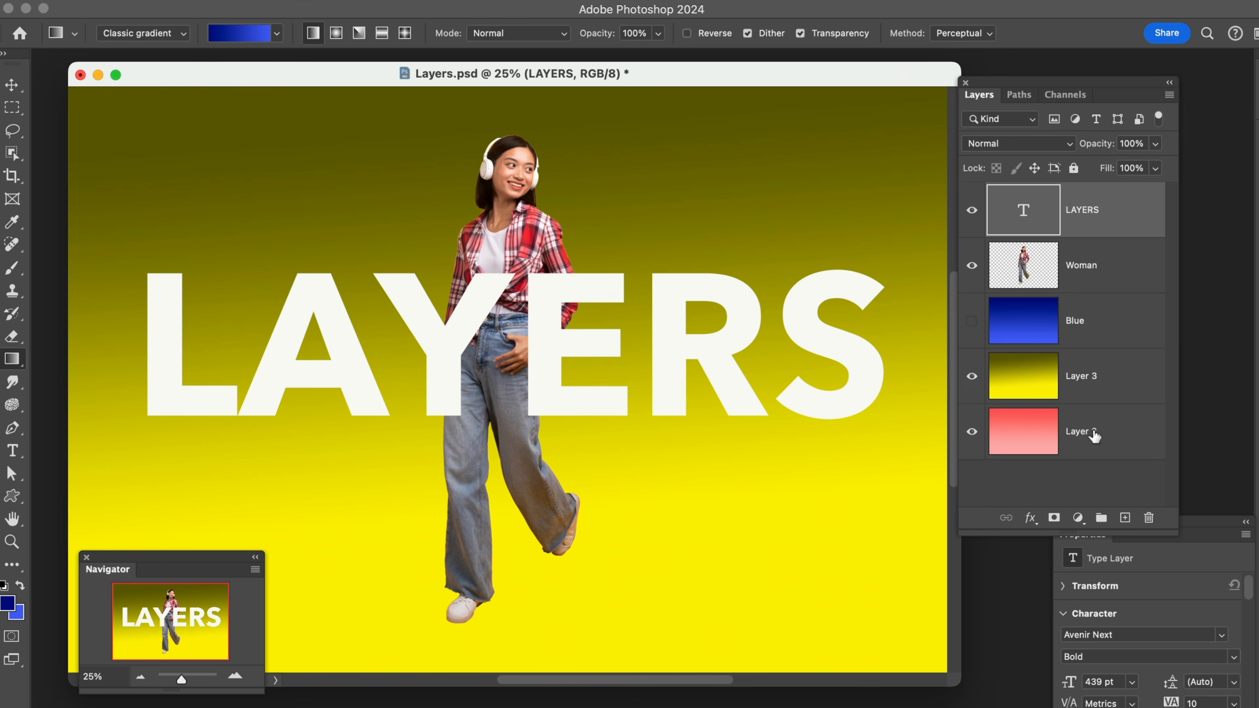
Move Layer 2 above Layer 3 in the stack and show the Blue layer
left_click_drag(1094, 436, 1073, 360)
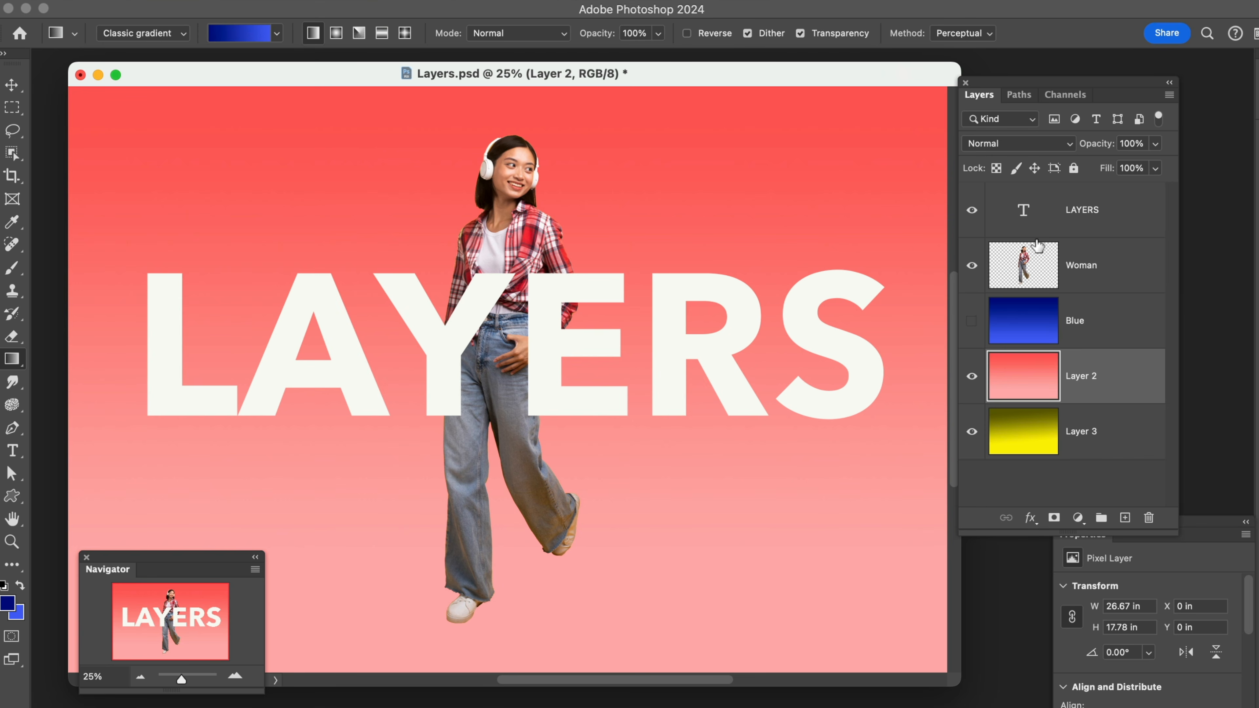
left_click(971, 321)
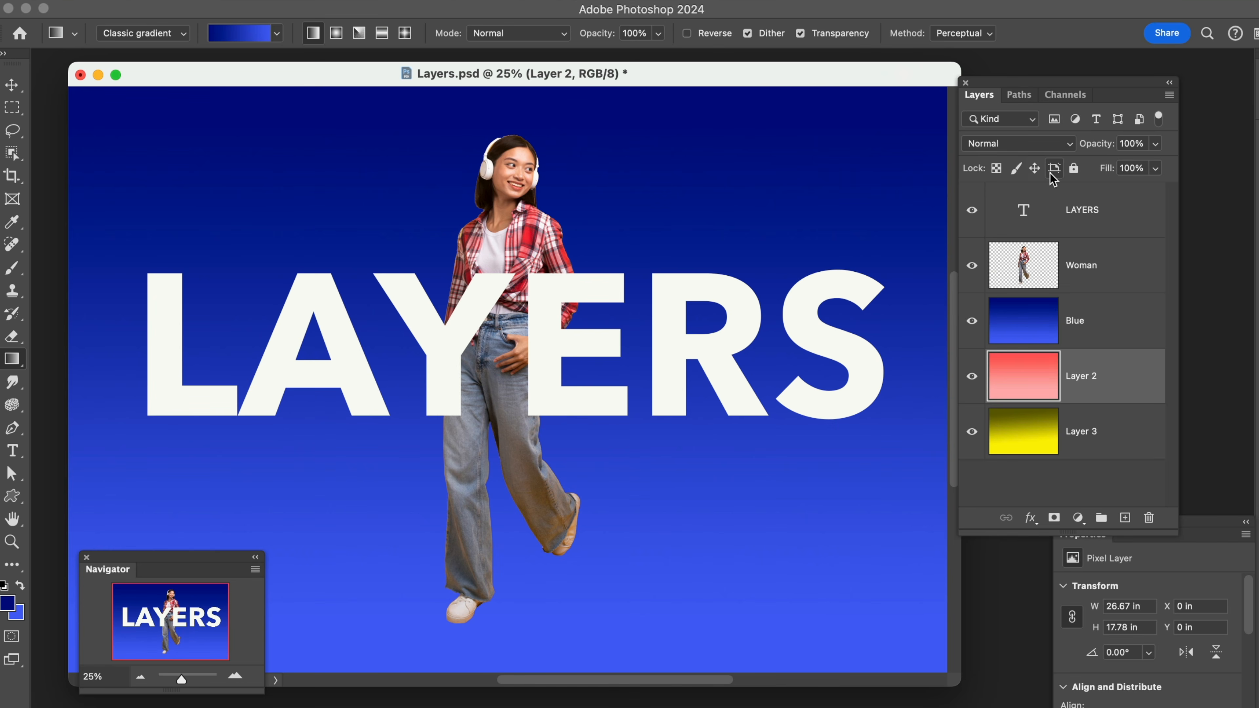
Select the LAYERS text layer and view the available blend modes, leaving it at Normal
left_click(1044, 222)
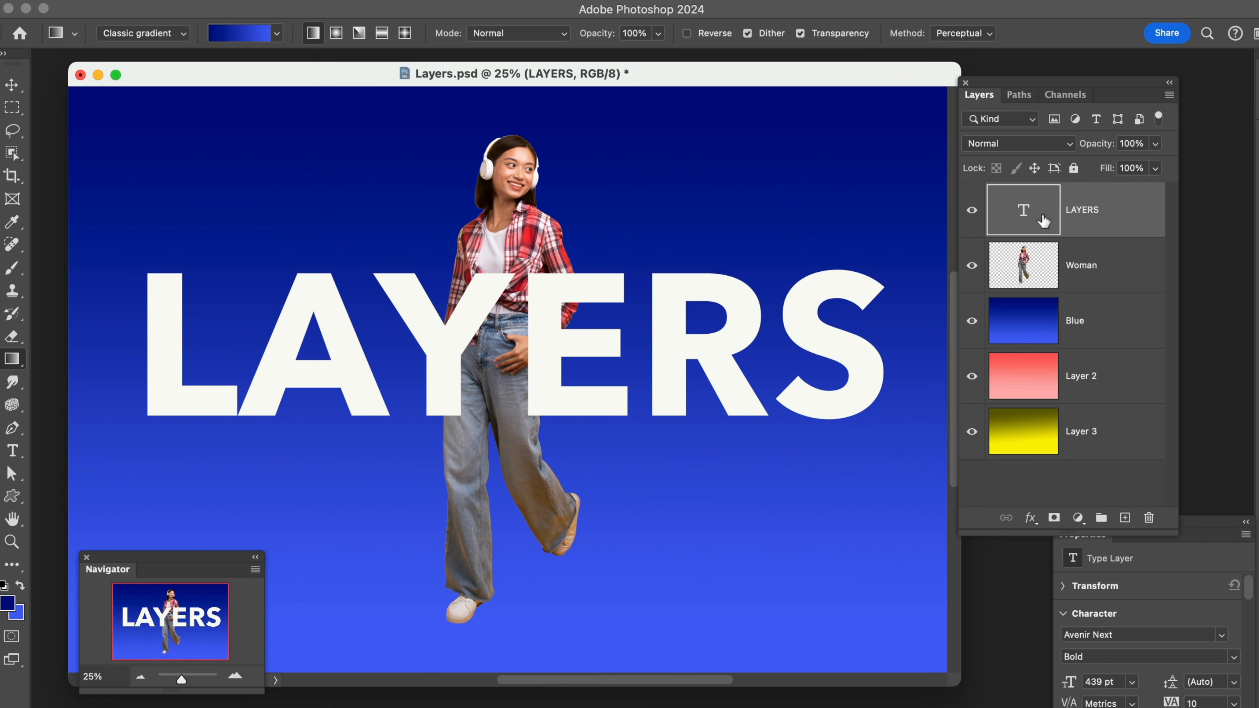
left_click(1070, 143)
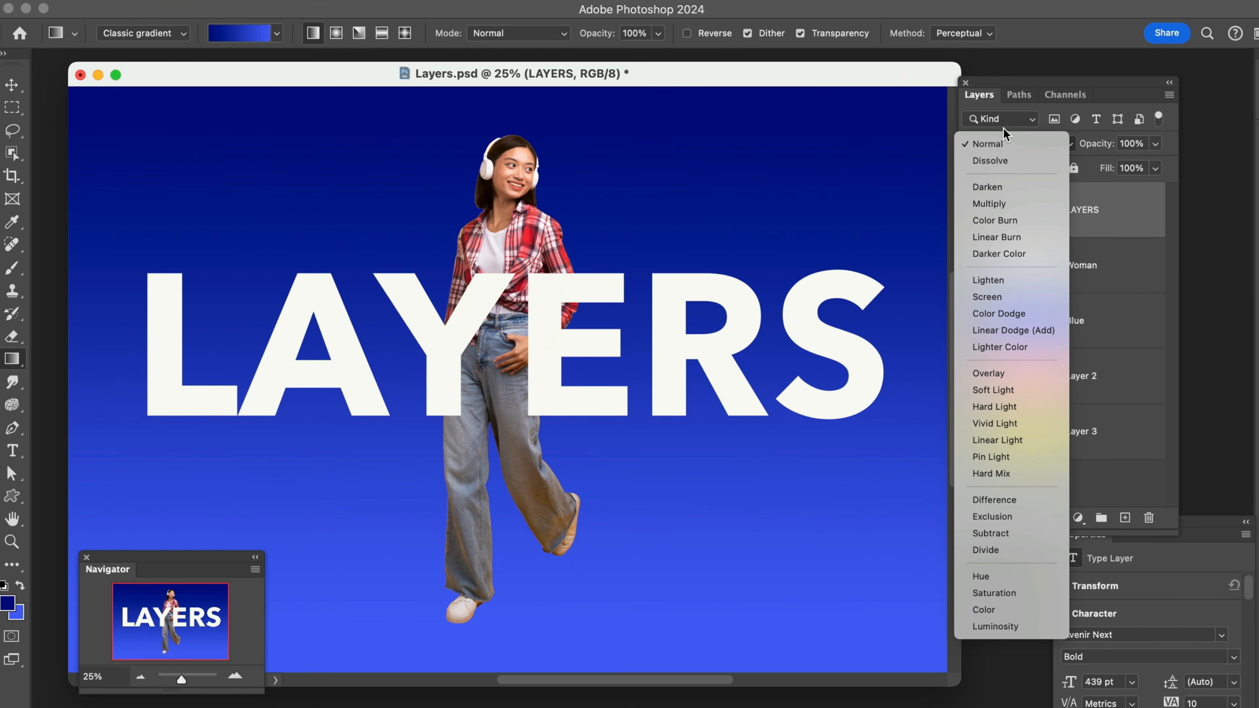
left_click(1029, 110)
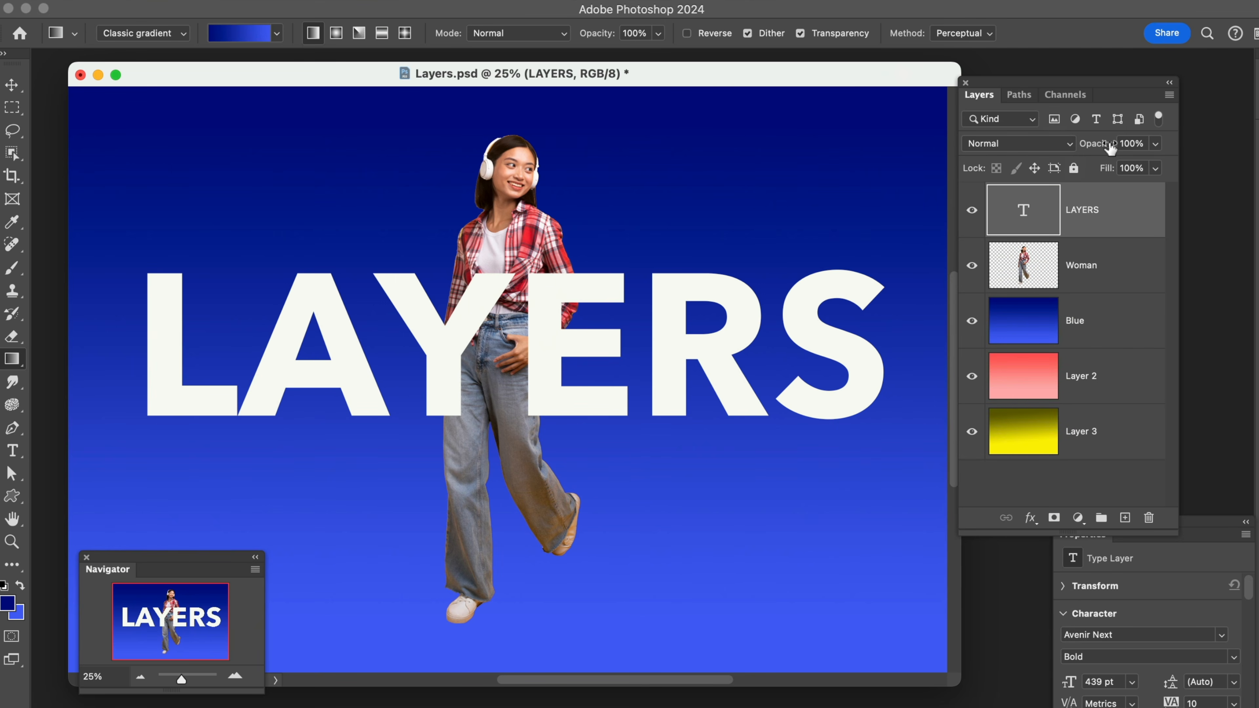
Lower the LAYERS text layer's opacity to 55% and return it to 100%
left_click_drag(1110, 148, 1055, 152)
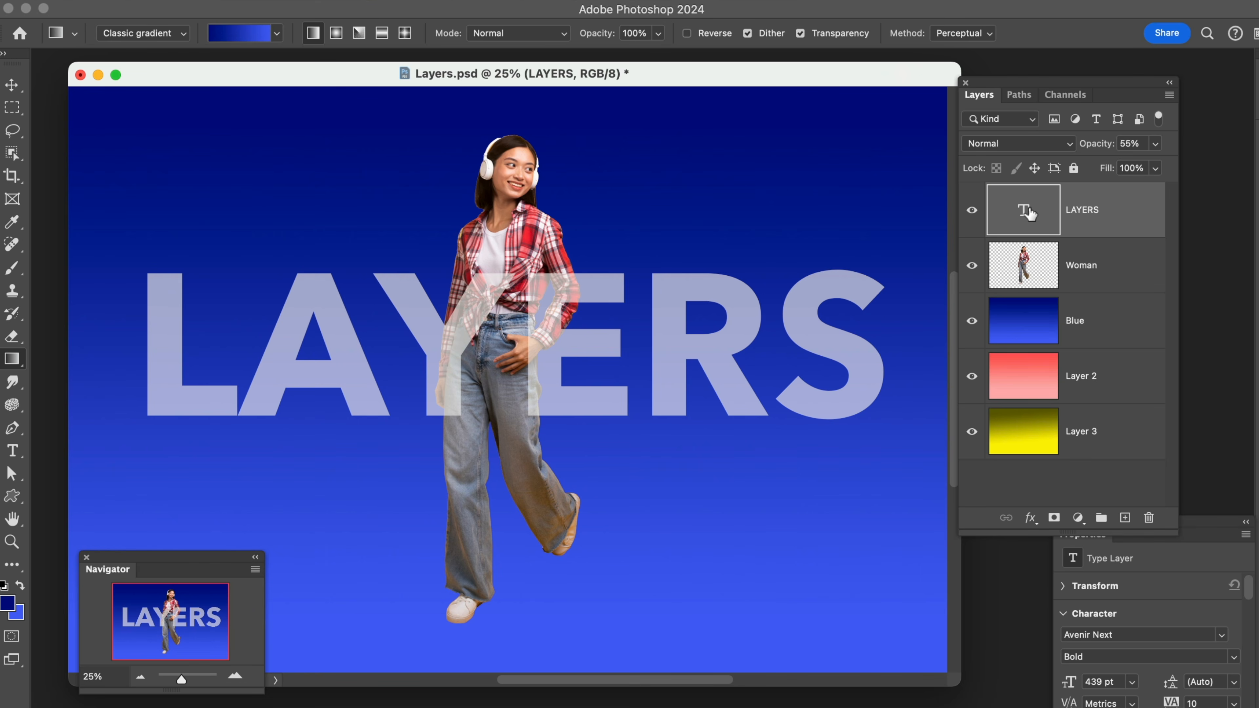
left_click_drag(1090, 149, 1184, 143)
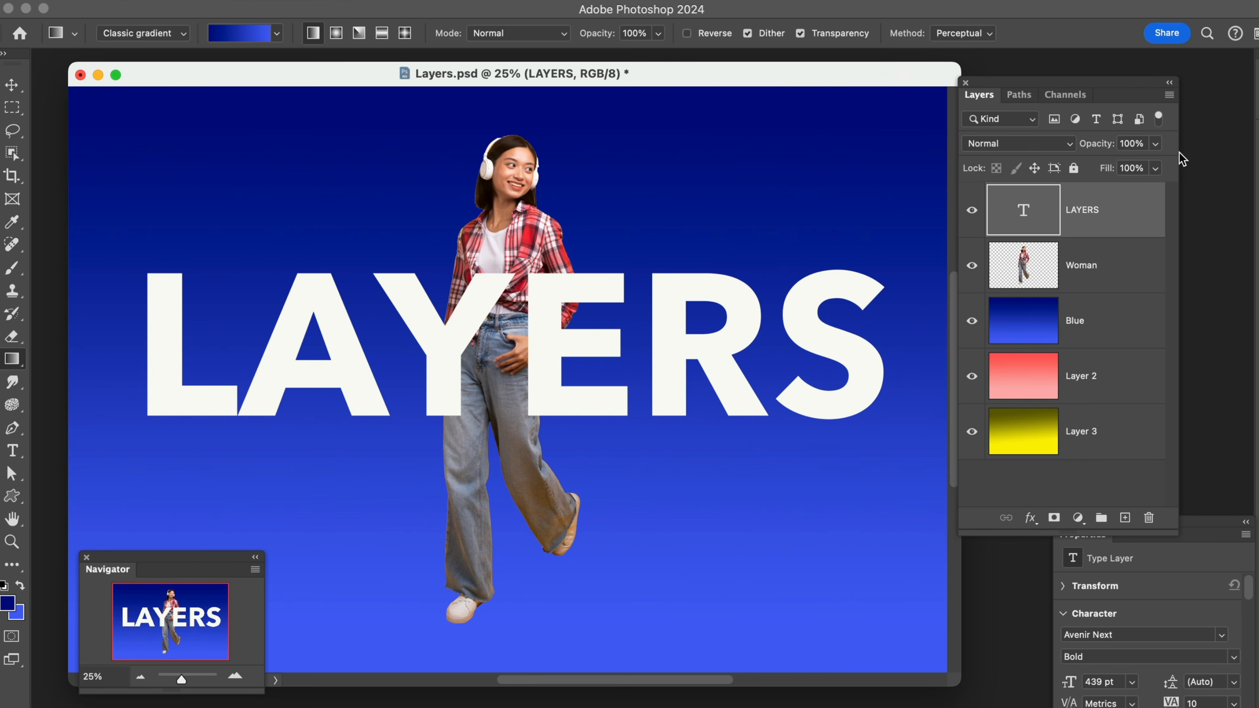
Move the Woman layer above the LAYERS text layer and lower its opacity to 52%
left_click_drag(1110, 261, 1101, 198)
left_click_drag(1103, 148, 1061, 153)
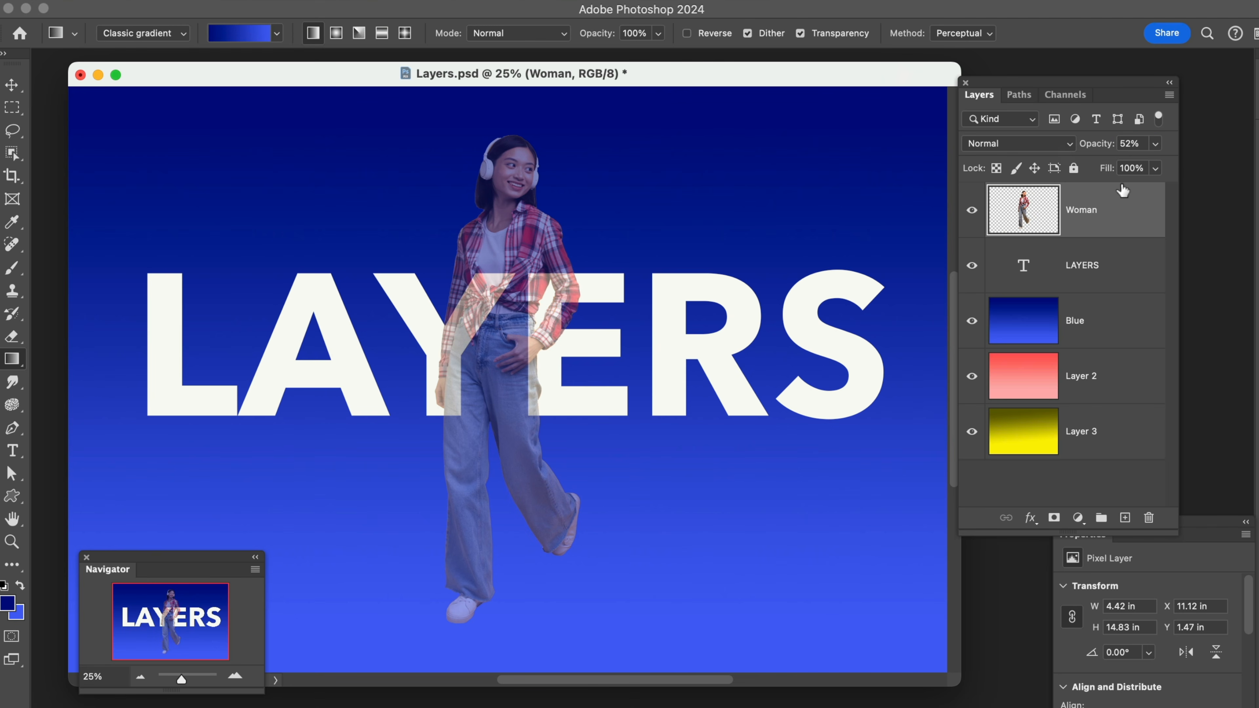
Set the Woman layer's opacity to exactly 50%, and restore it to 100%
left_click(1143, 144)
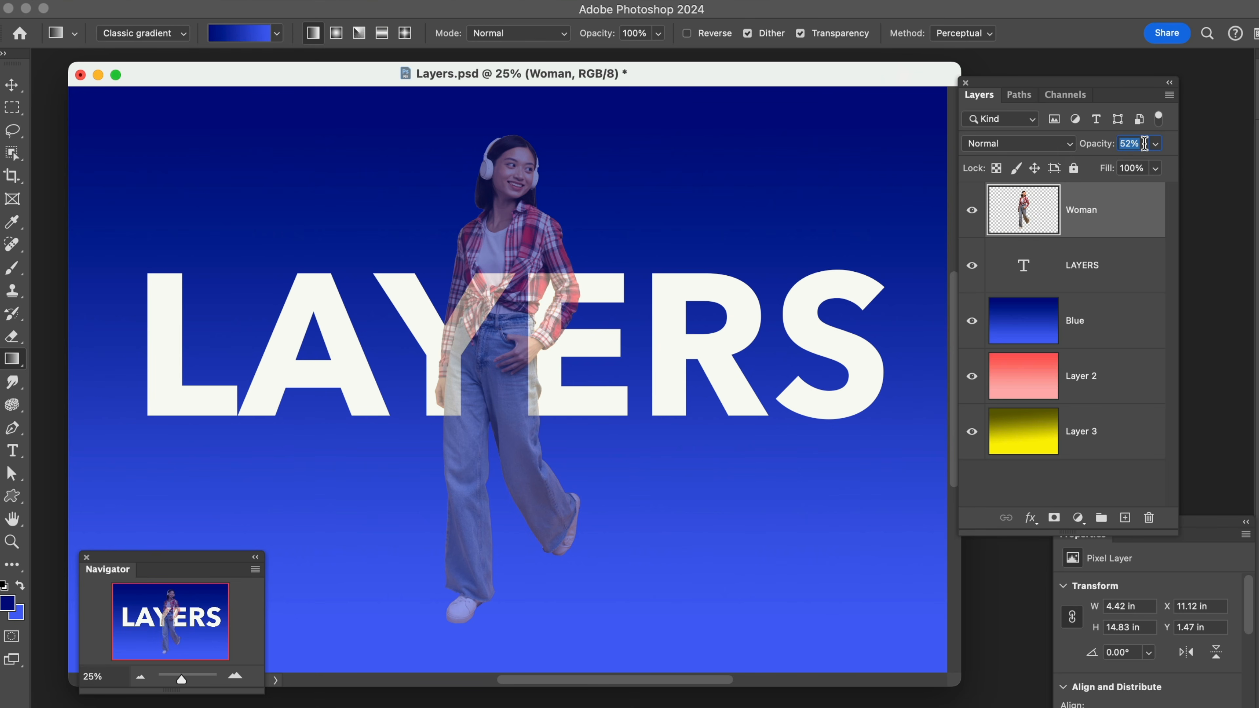
type("50")
left_click_drag(1138, 145, 1117, 144)
type("100")
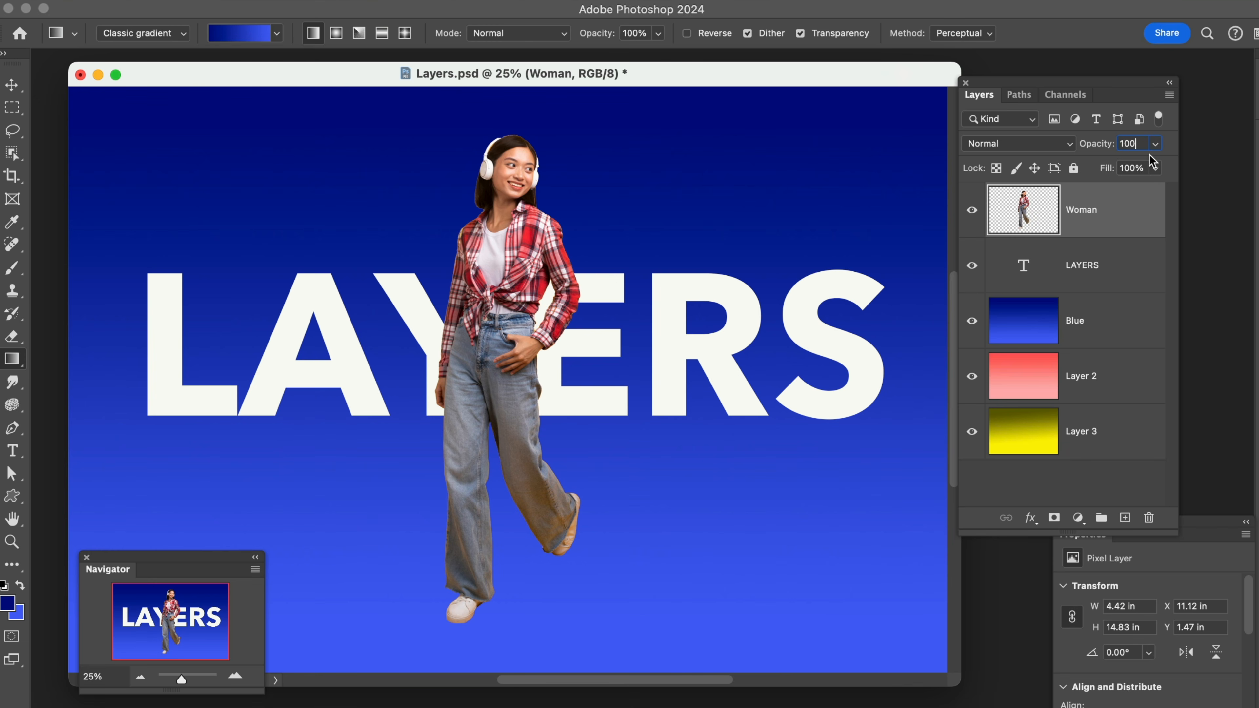
Try varying the Woman layer's opacity, ending at 100%, and move the LAYERS text layer back above it
left_click(1155, 145)
mouse_move(1148, 167)
left_mouse_down()
mouse_move(1092, 168)
mouse_move(1170, 168)
left_mouse_up()
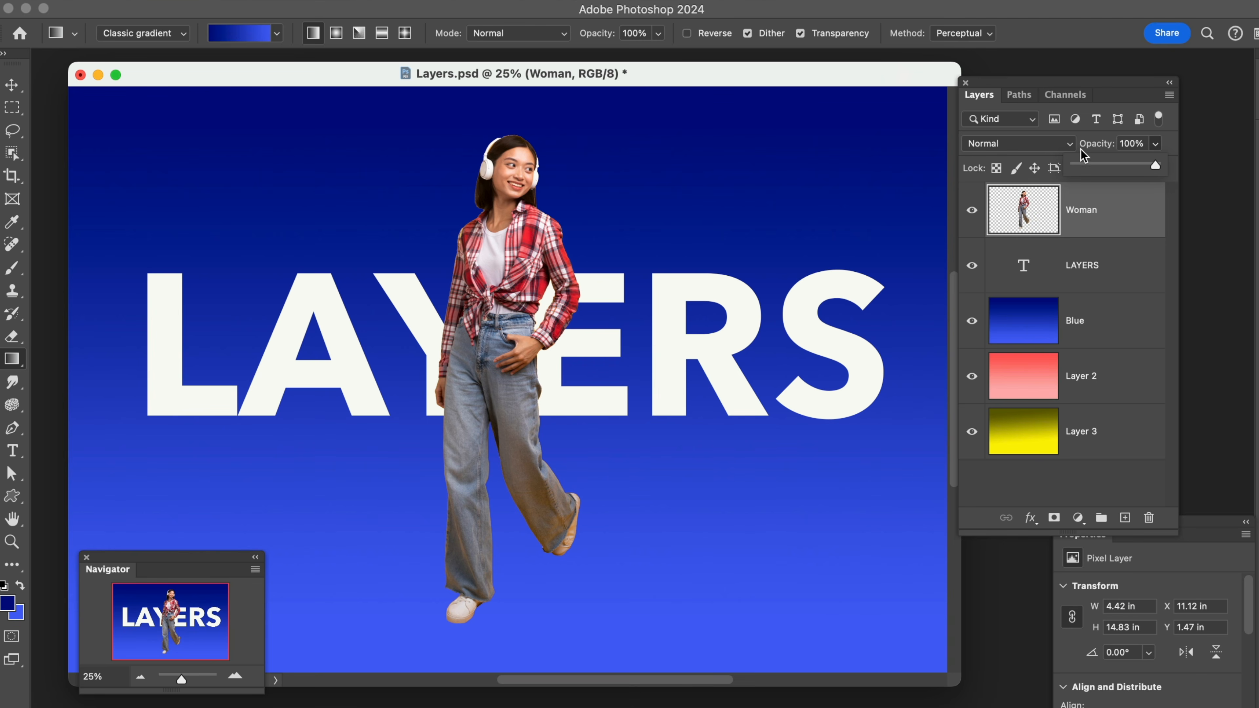
left_click_drag(1093, 152, 1132, 150)
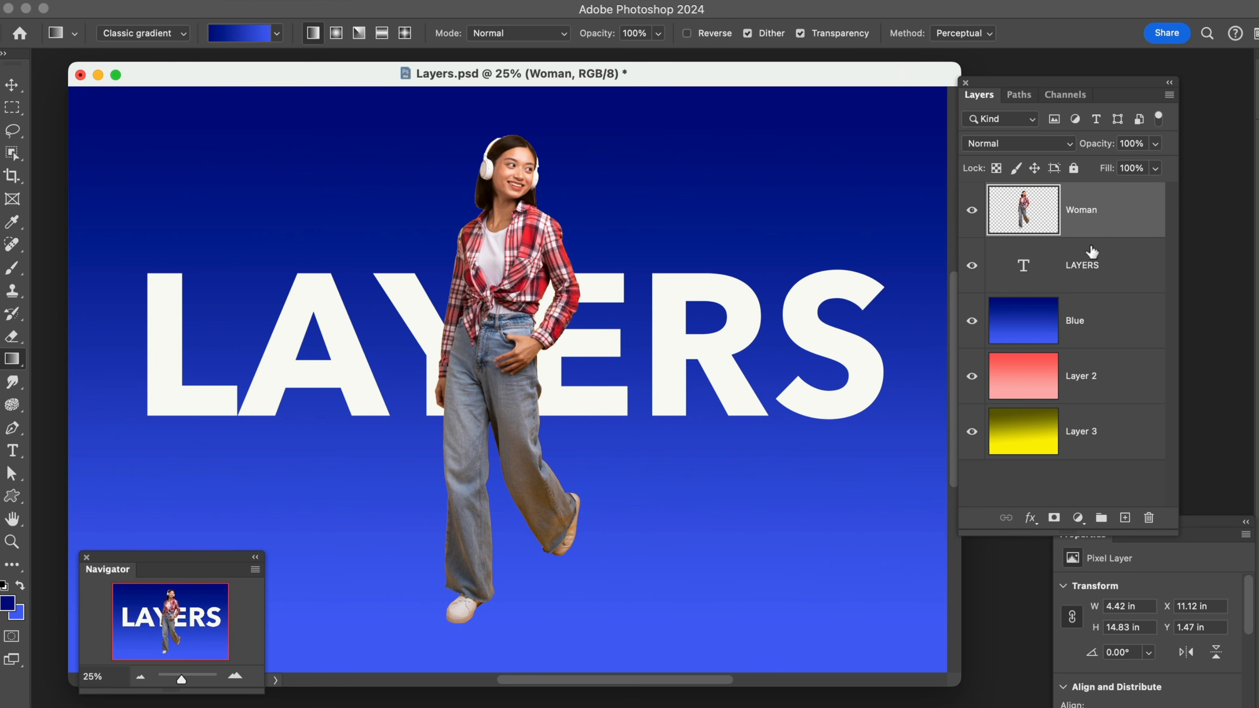
left_click_drag(1085, 265, 1077, 203)
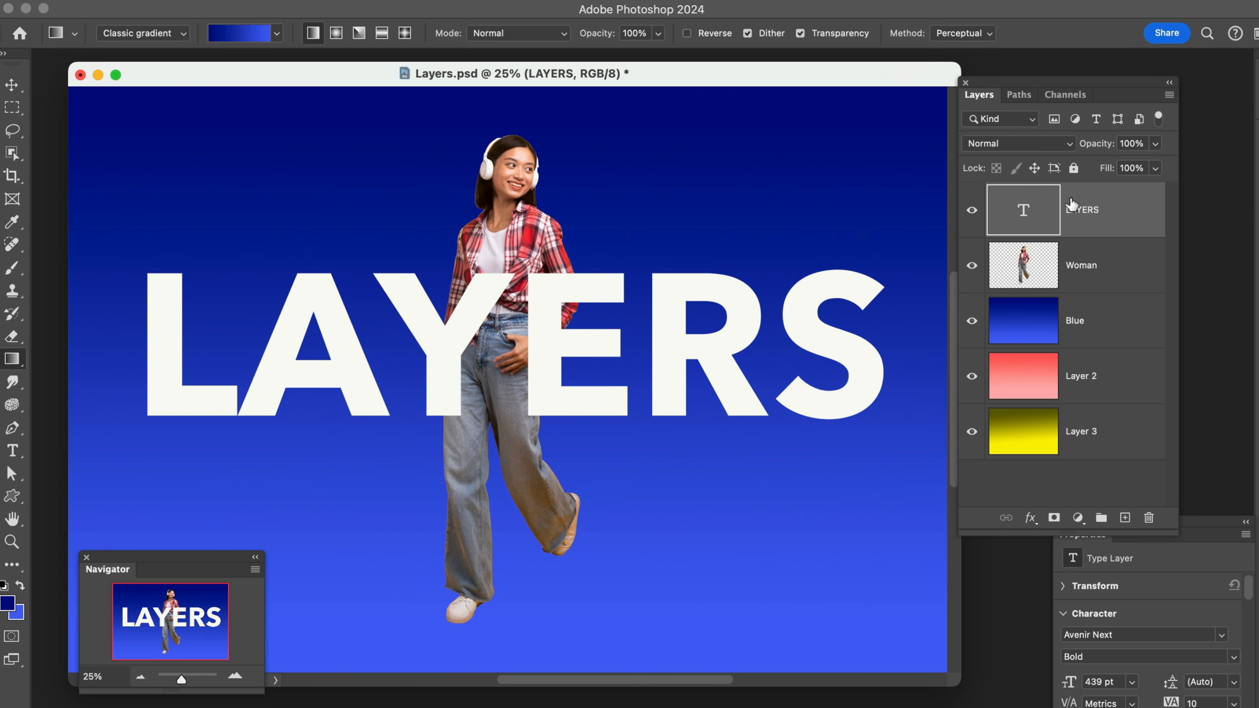
Mask the LAYERS text layer with a selection loaded from the Woman layer's outline and invert the mask
left_click(1110, 287)
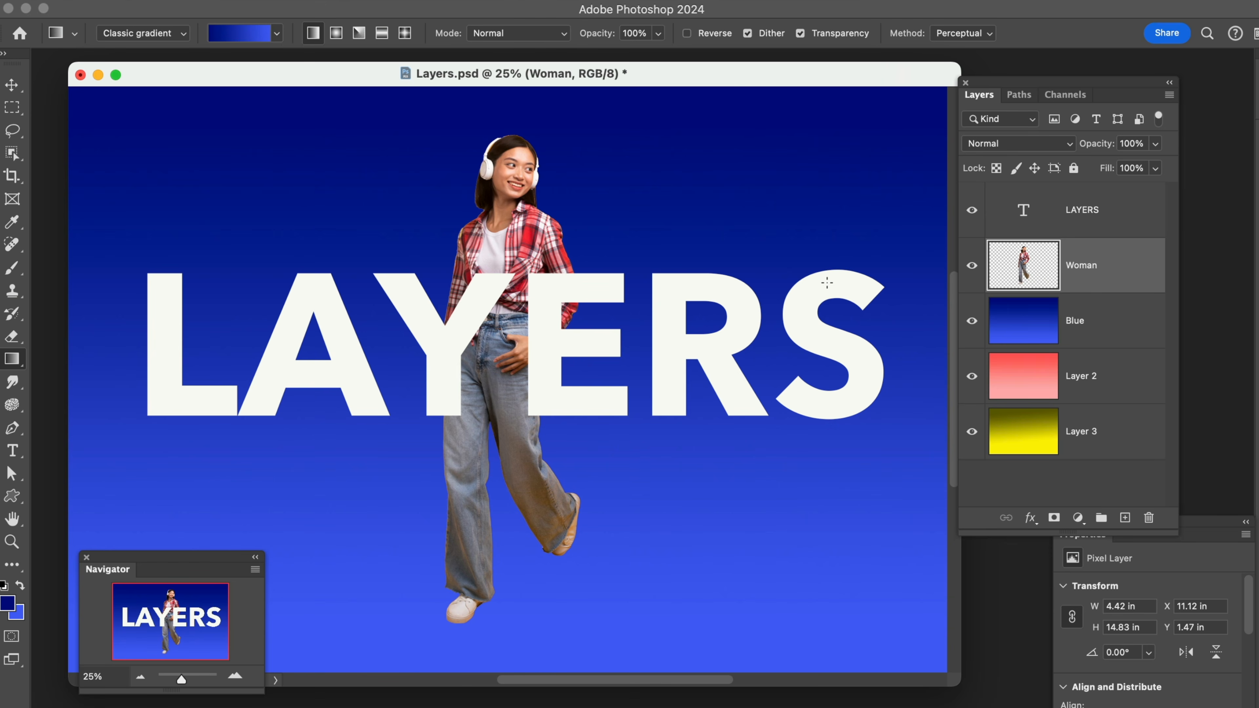
left_click(1020, 272, "super")
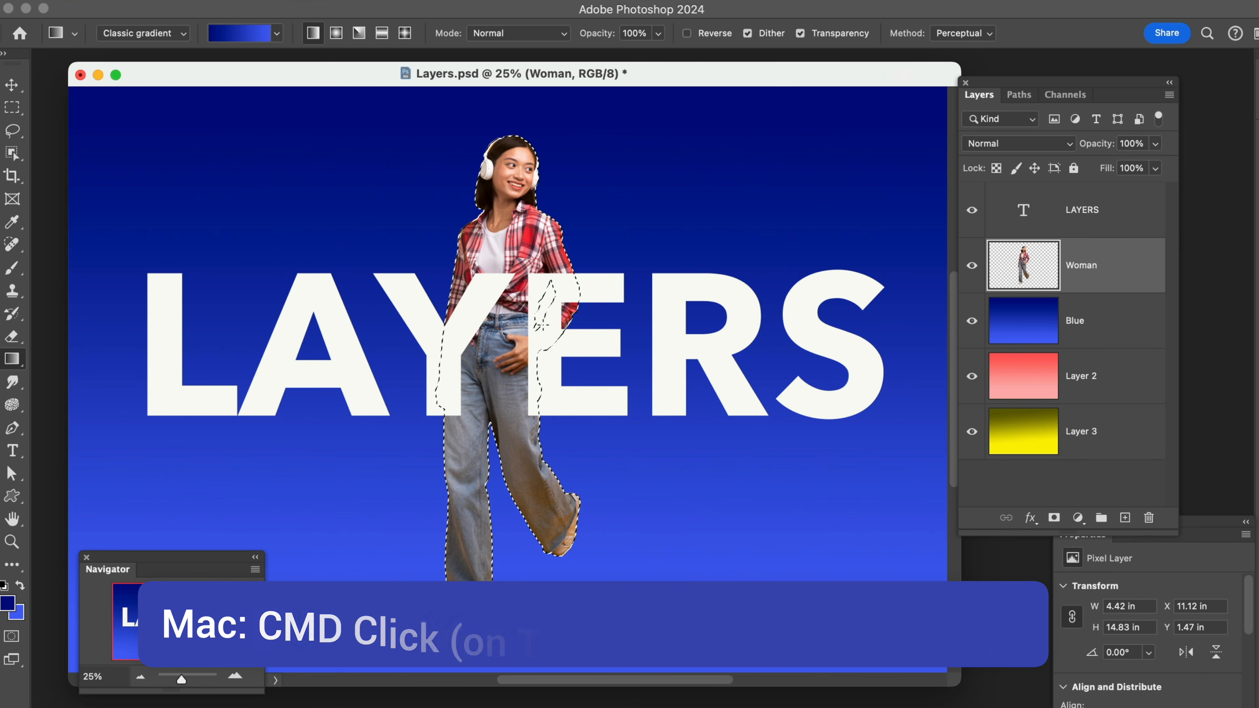
left_click(1039, 218)
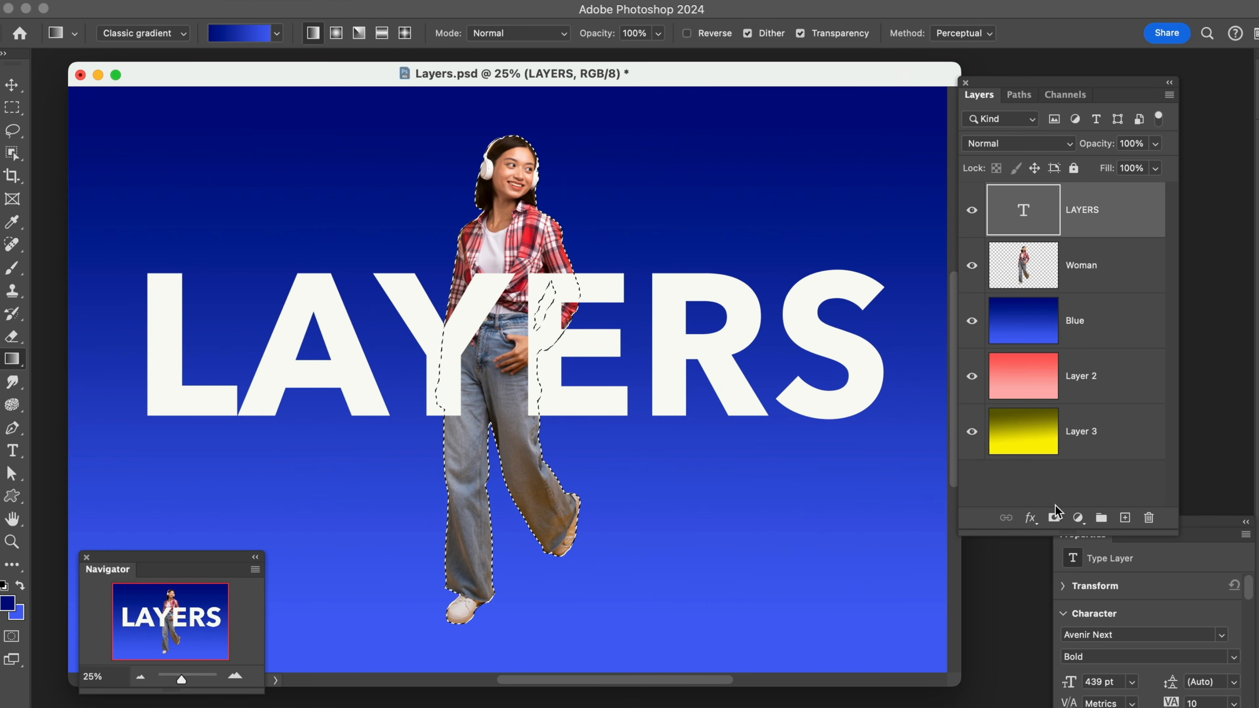
left_click(1055, 518)
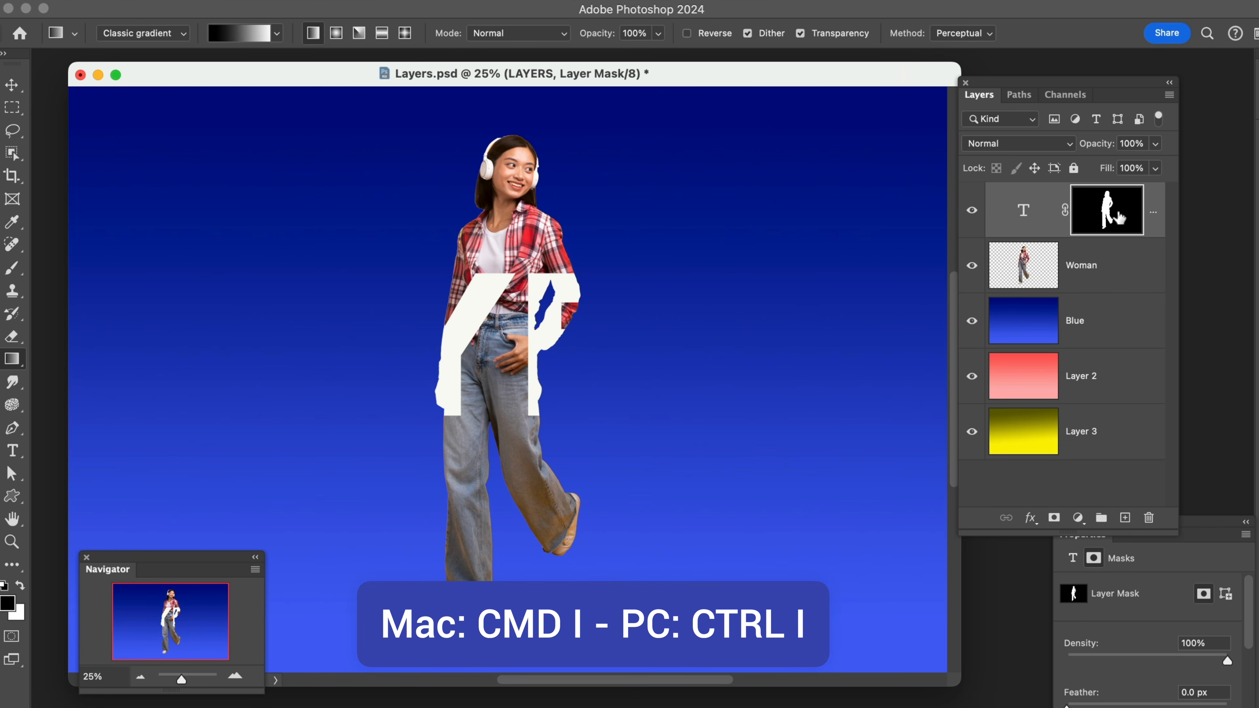
key("super+i")
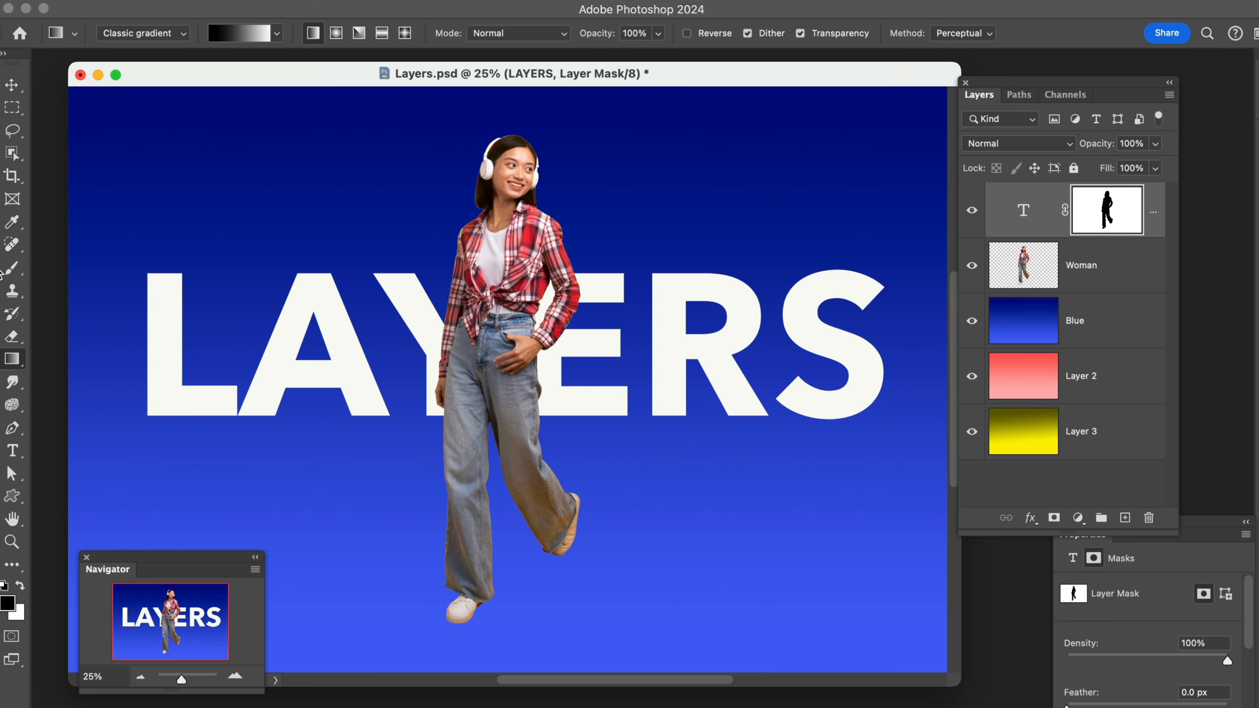
Choose the Brush tool with a brush size of 700 and lower the Woman layer's opacity to 55%
left_click(15, 271)
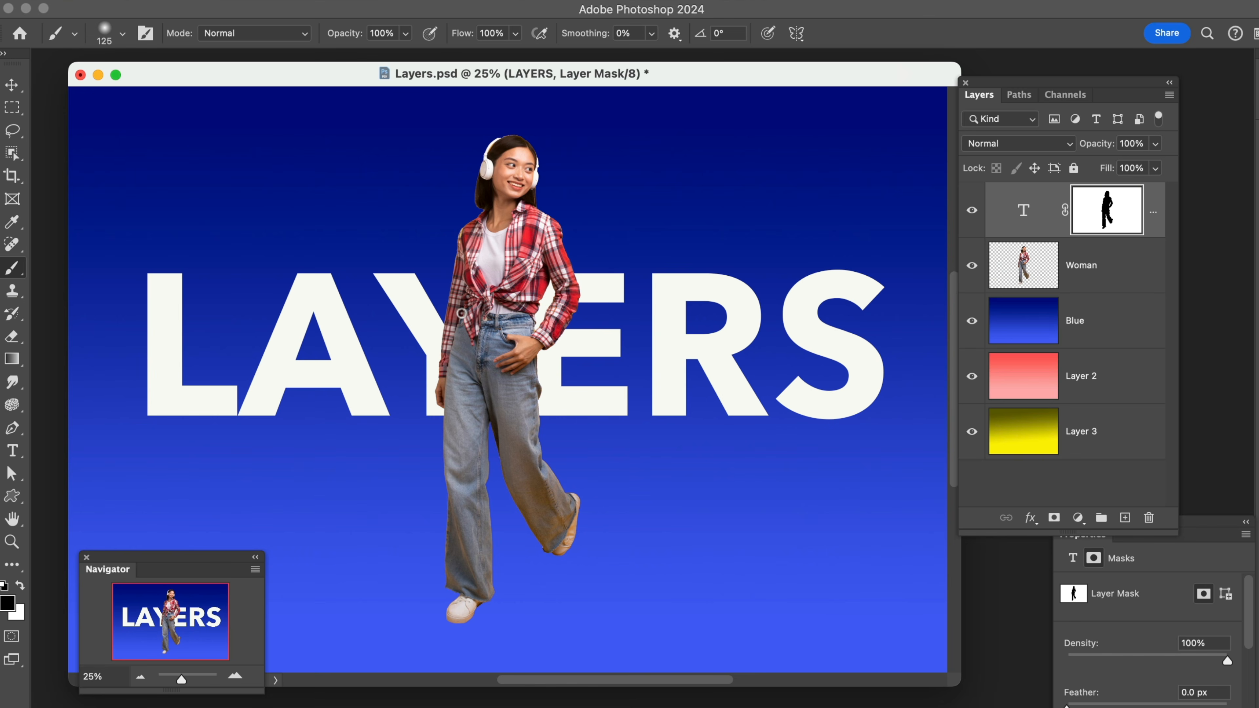
key("bracketright")
key("bracketright")
key("bracketright")
key("bracketright")
key("bracketright")
key("bracketright")
key("bracketright")
key("bracketright")
key("bracketright")
key("bracketright")
left_click(1127, 267)
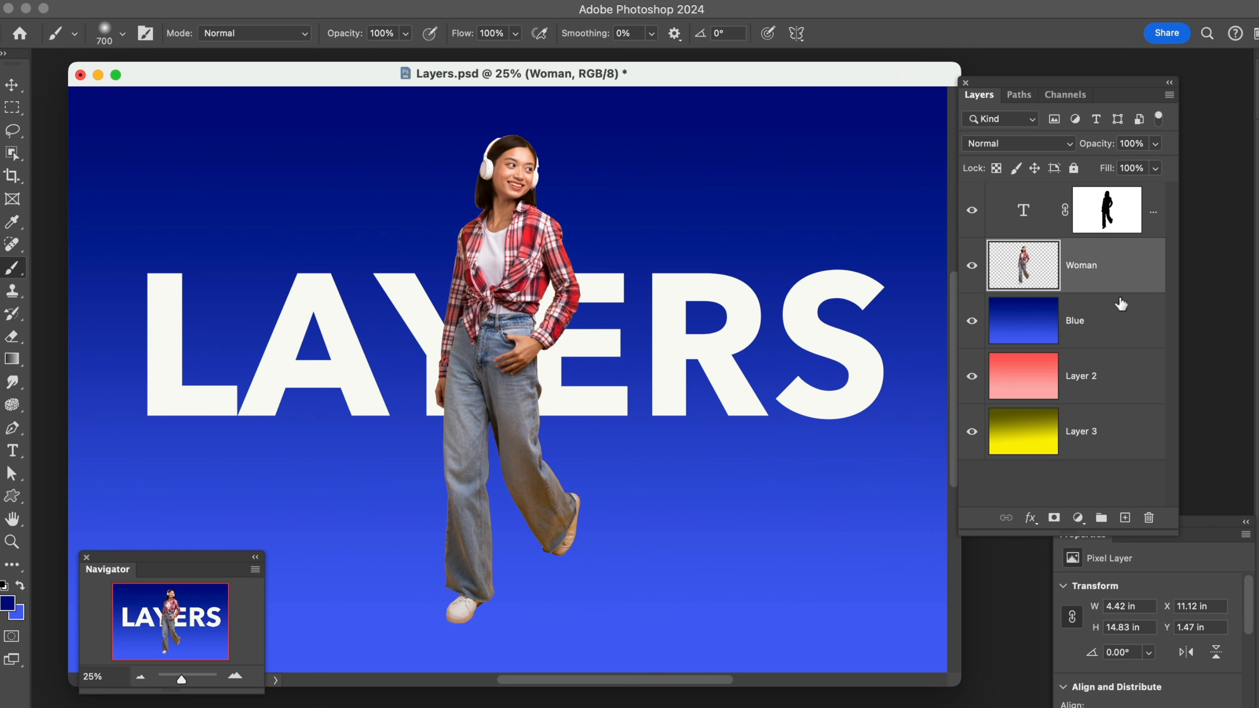
left_click_drag(1113, 147, 1070, 147)
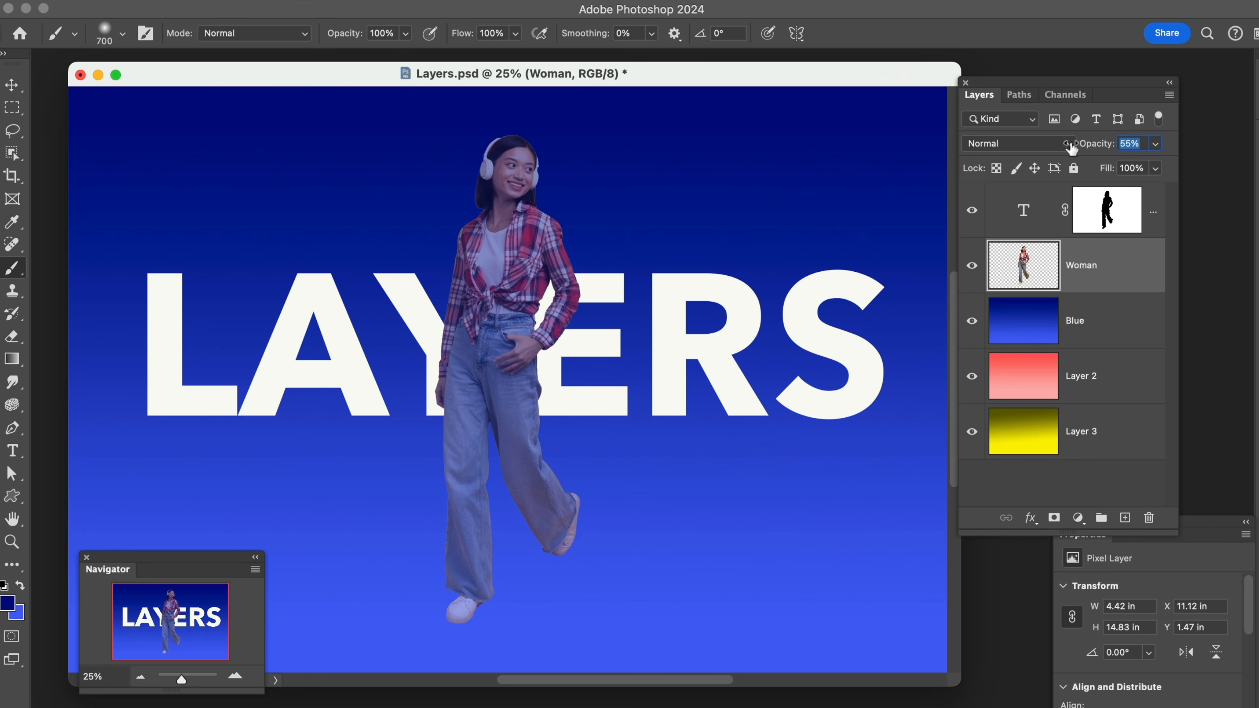
Paint white on the LAYERS layer's mask with a size 400 brush to bring the letter Y in front of the woman
left_click(1106, 209)
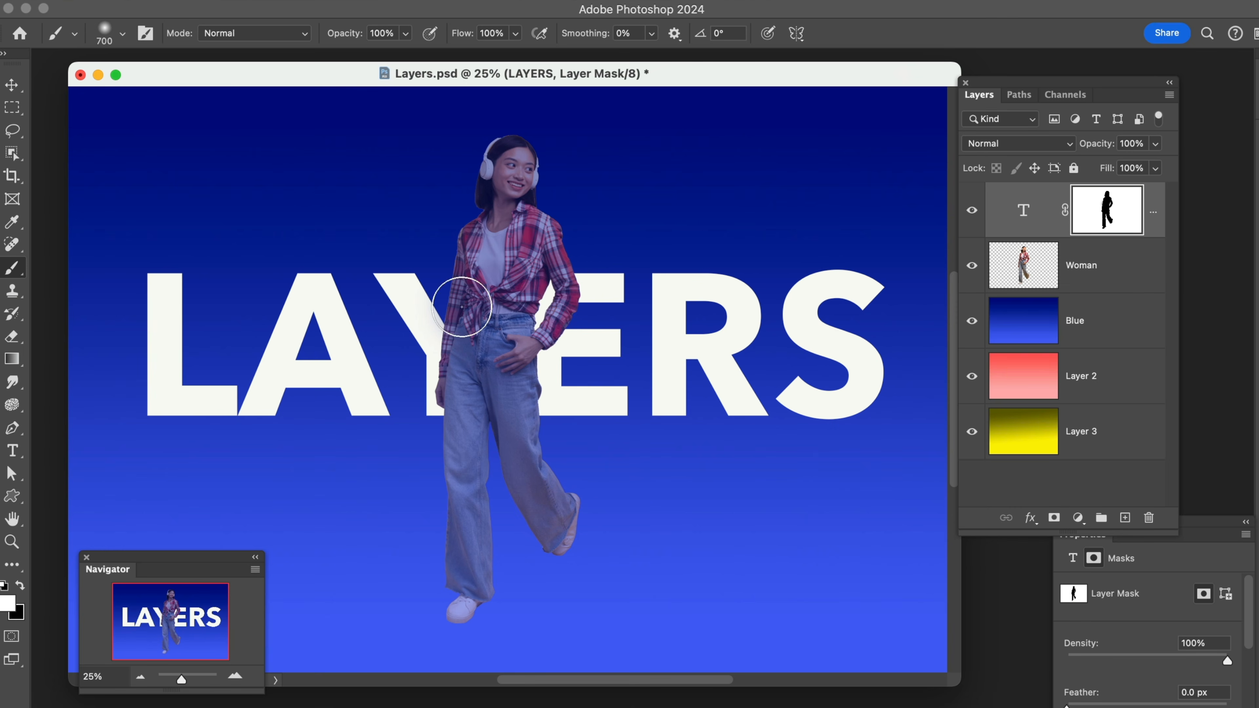
key("bracketleft")
key("bracketleft")
key("bracketleft")
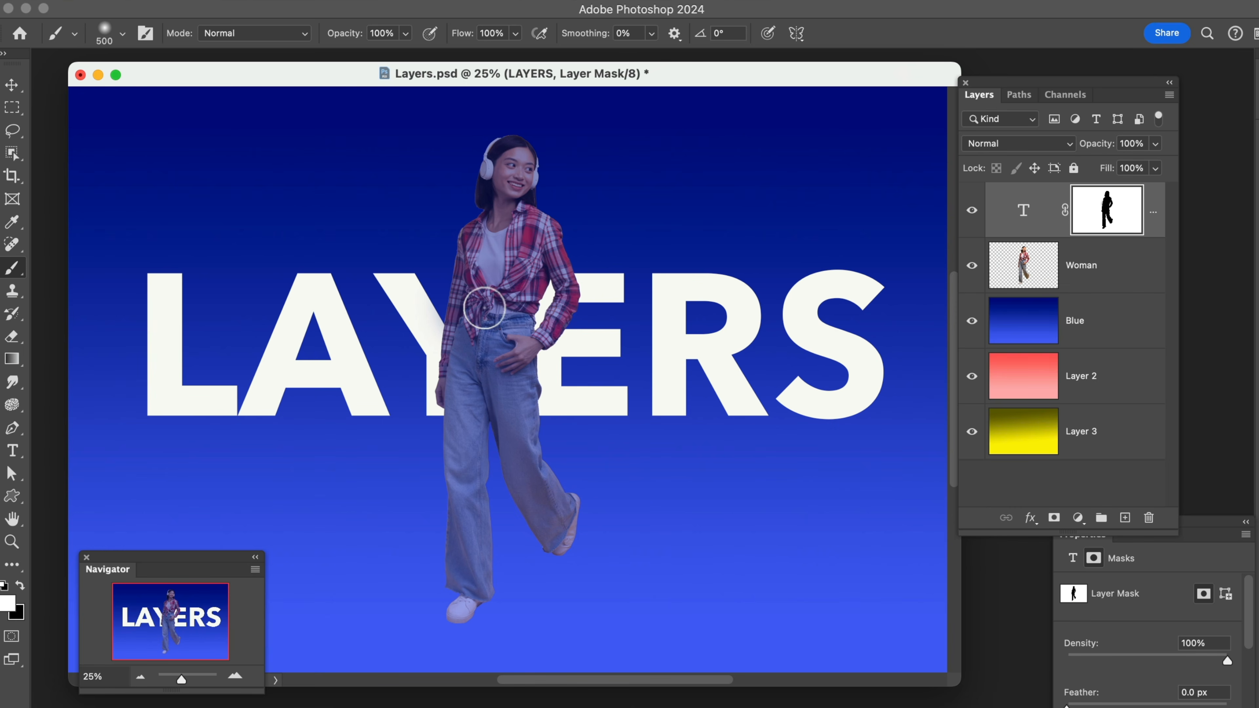
mouse_move(490, 290)
left_mouse_down()
mouse_move(448, 351)
mouse_move(444, 407)
mouse_move(457, 400)
mouse_move(450, 358)
mouse_move(448, 371)
mouse_move(449, 398)
mouse_move(460, 330)
mouse_move(489, 292)
left_mouse_up()
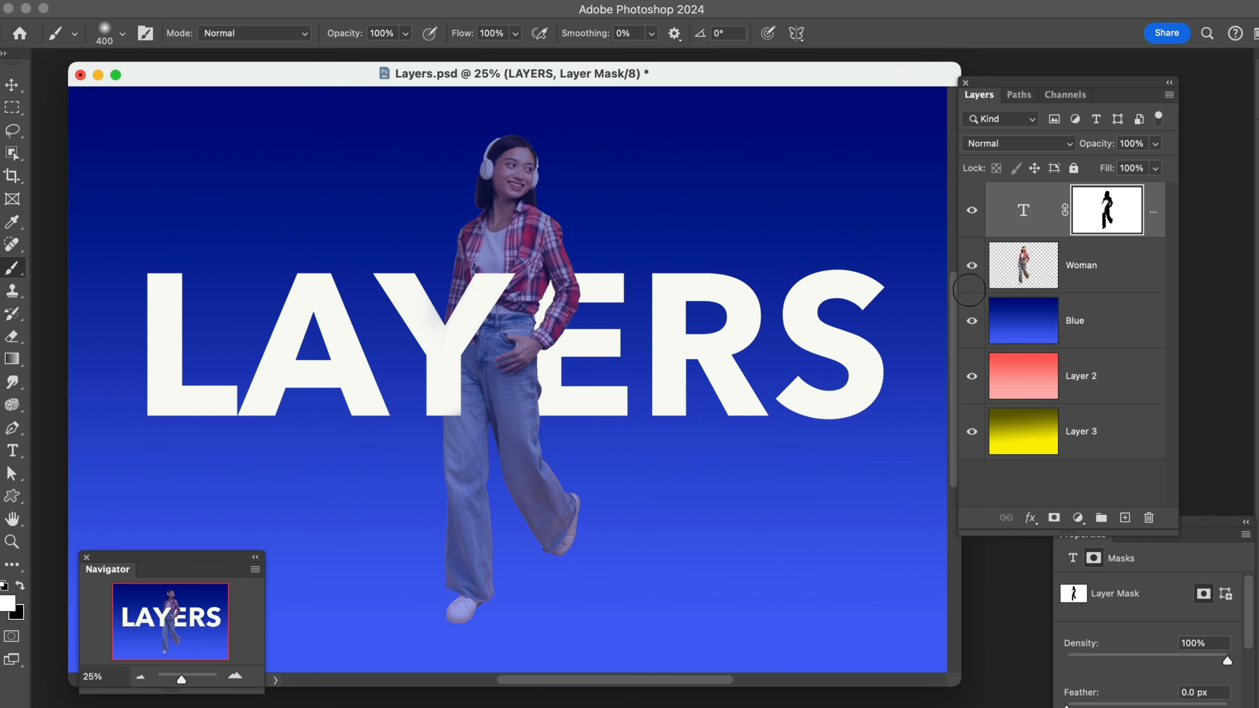
Select the Woman layer and restore its opacity to 100%
left_click(1087, 268)
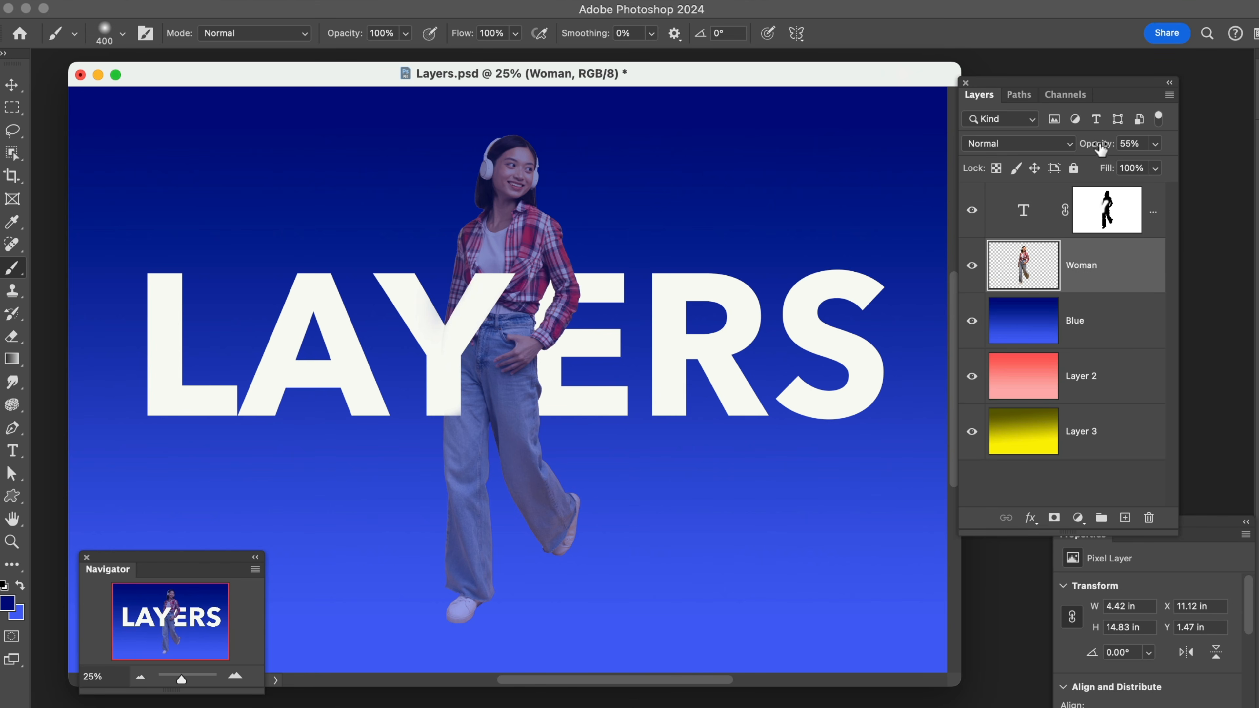
left_click_drag(1099, 146, 1198, 143)
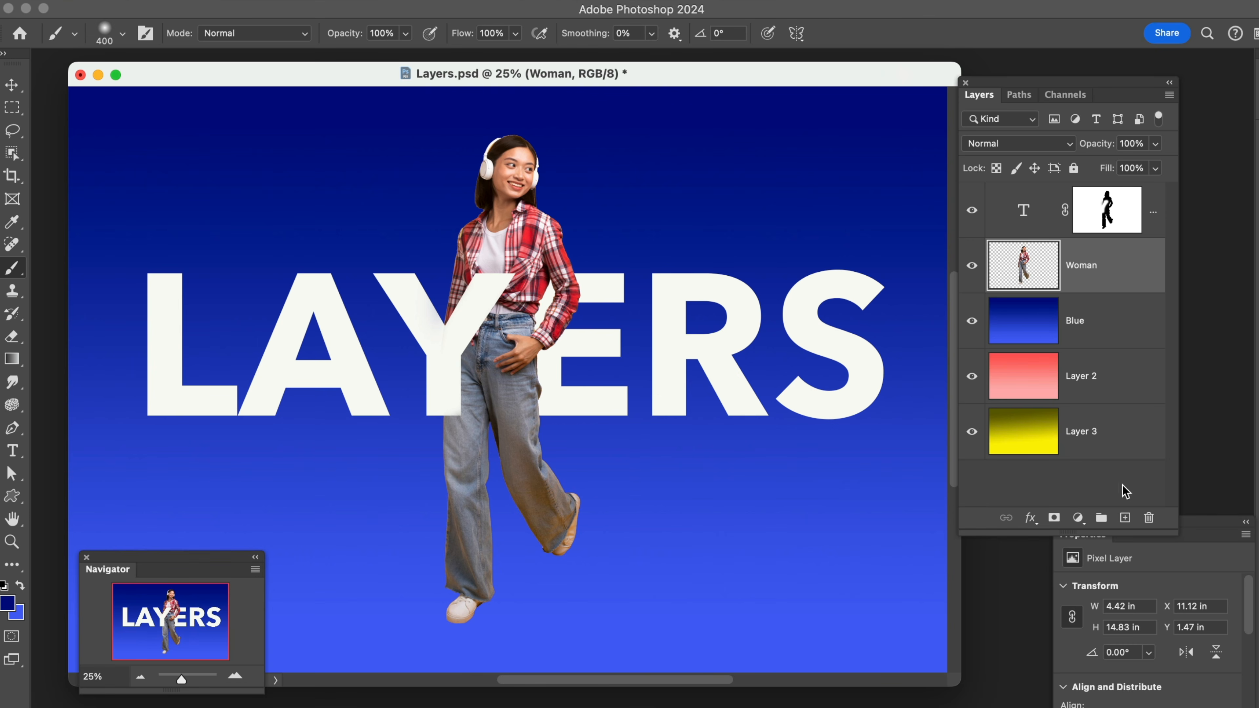
Add a new empty layer directly above the Woman layer and leave it selected
left_click(1124, 519)
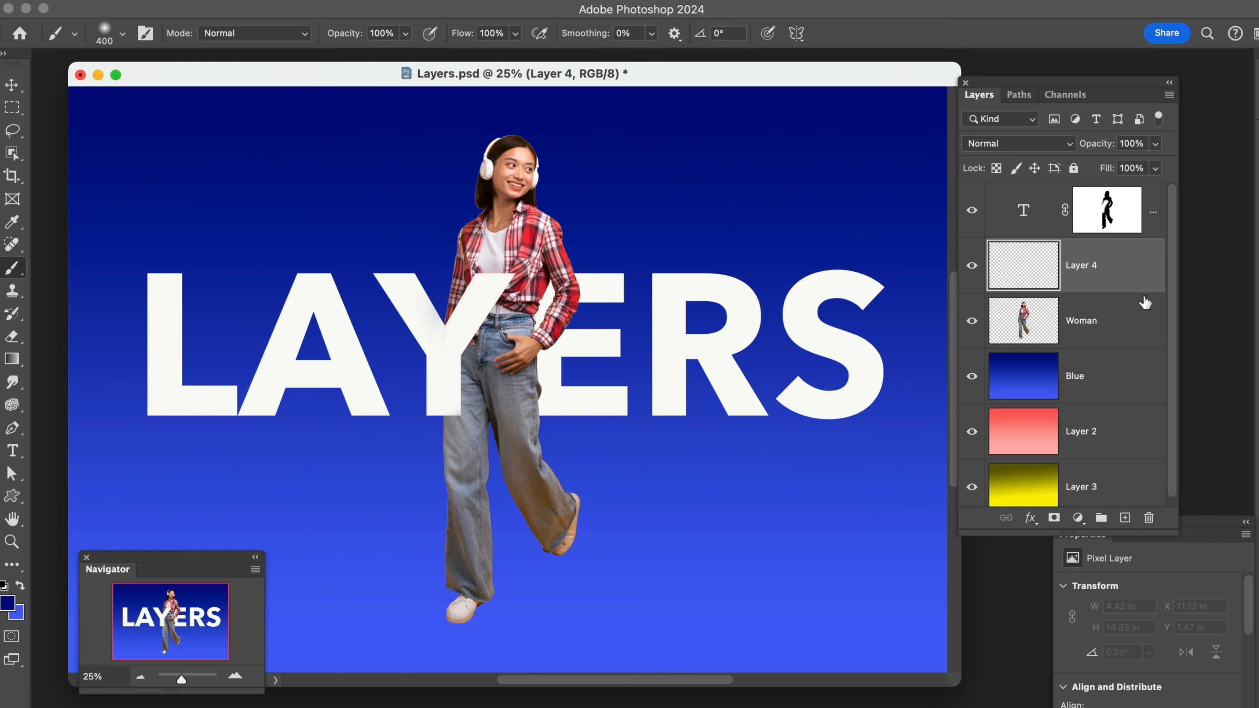
left_click(1096, 302)
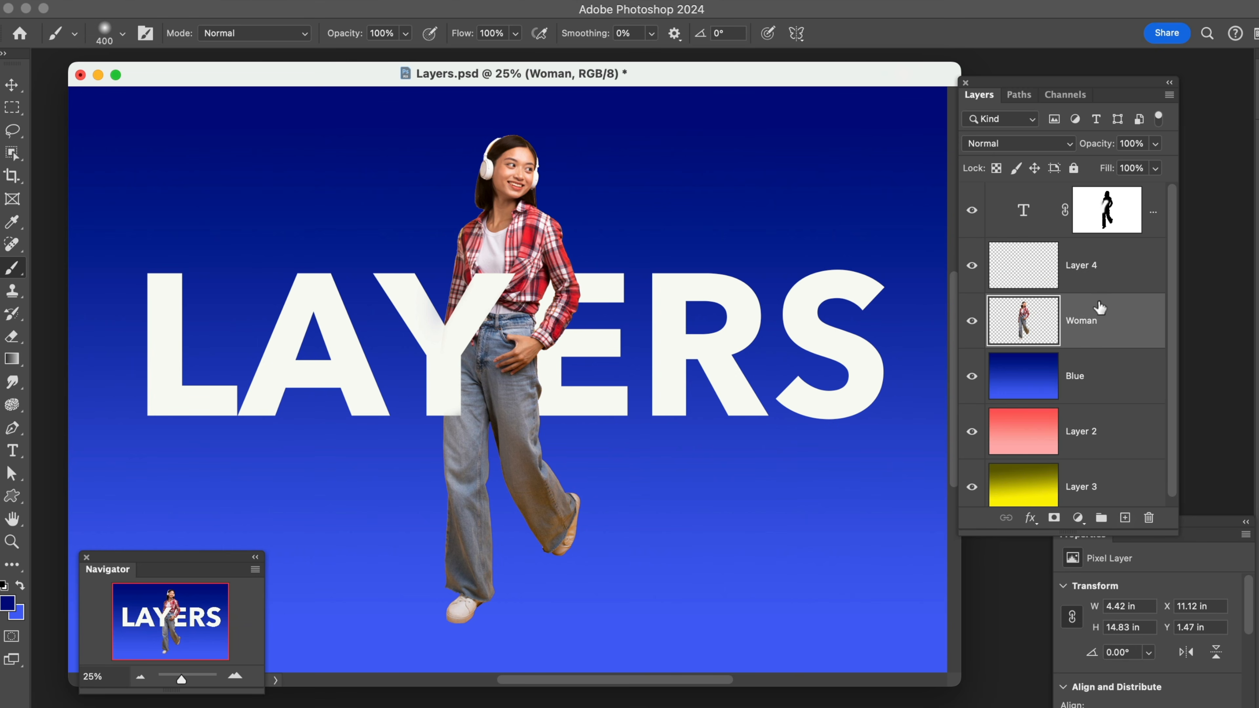
left_click(1086, 274)
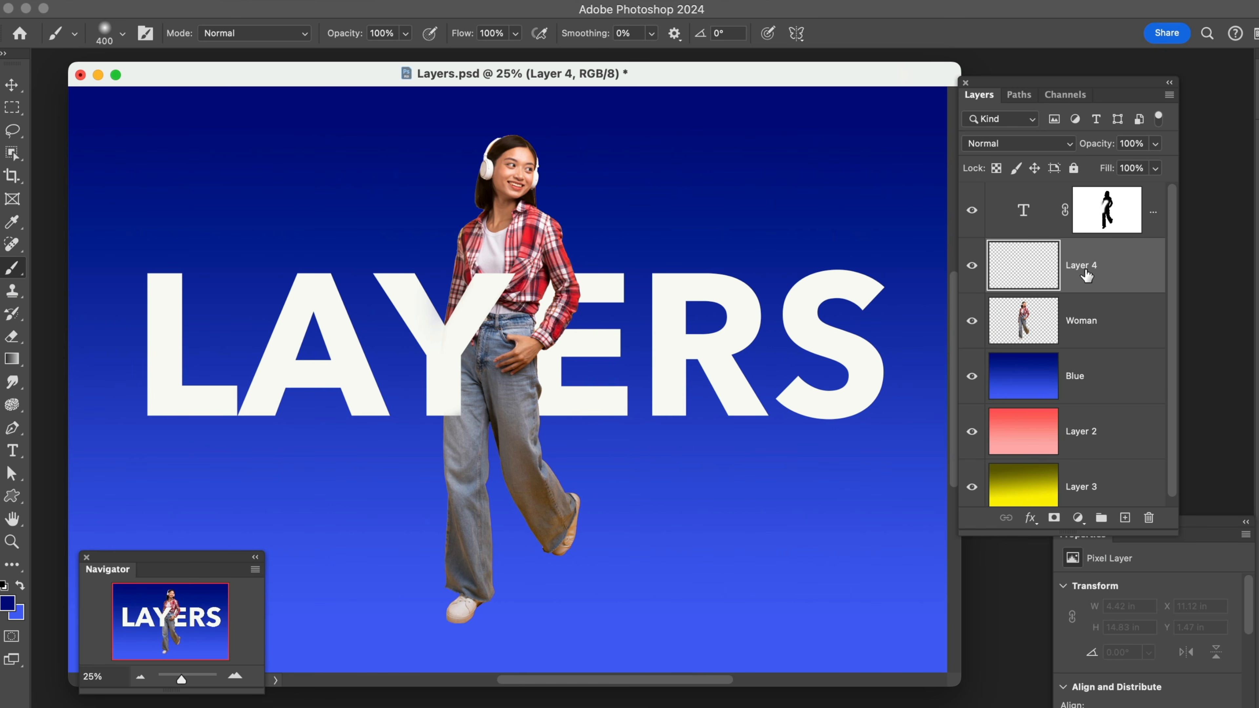
Delete the empty layer above the Woman layer and create a new empty one in its place
left_click_drag(1085, 275, 1148, 518)
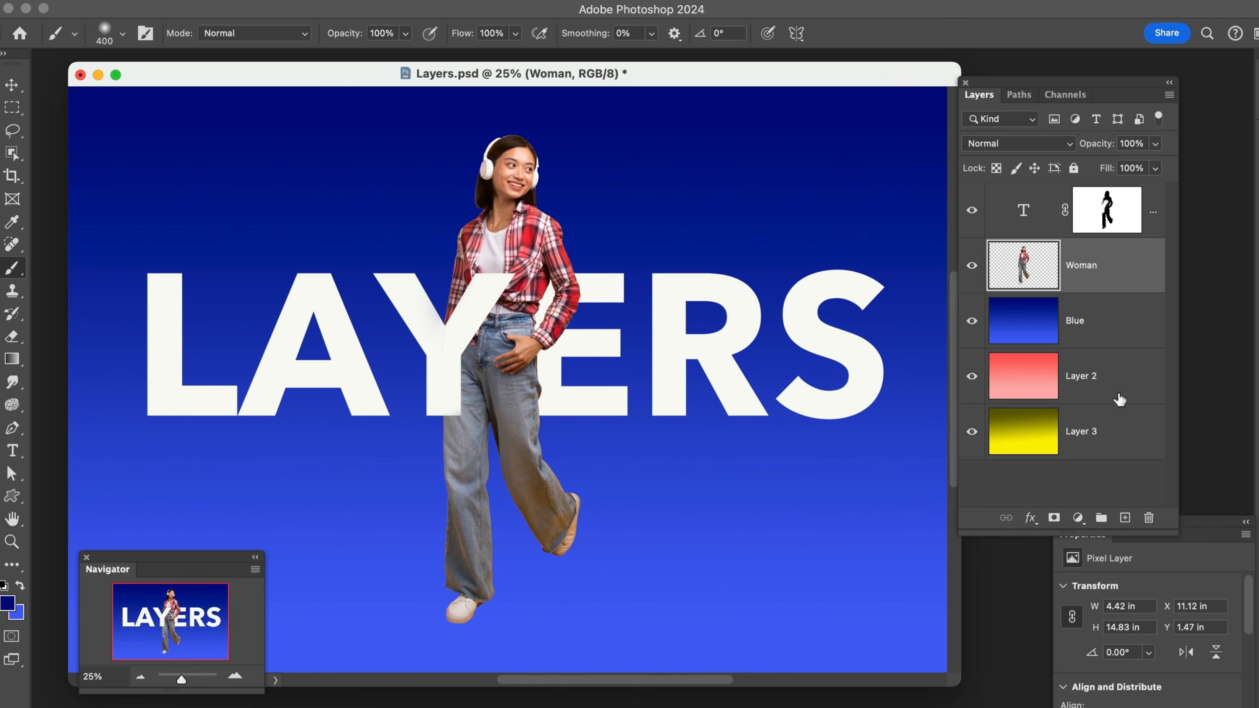
left_click(1124, 518)
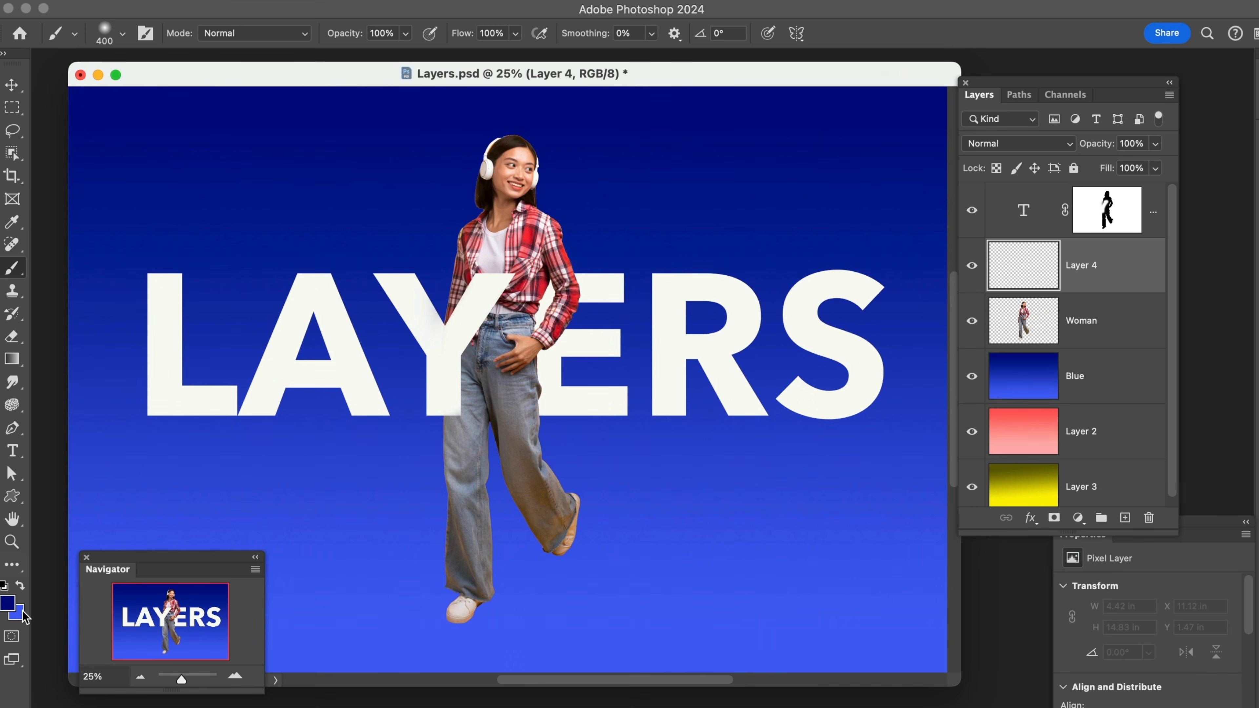
Paint a black shadow along the letter Y with the size 400 brush and lower the layer's opacity to 79%
key("d")
mouse_move(501, 290)
left_mouse_down()
mouse_move(456, 352)
mouse_move(450, 400)
mouse_move(468, 397)
left_mouse_up()
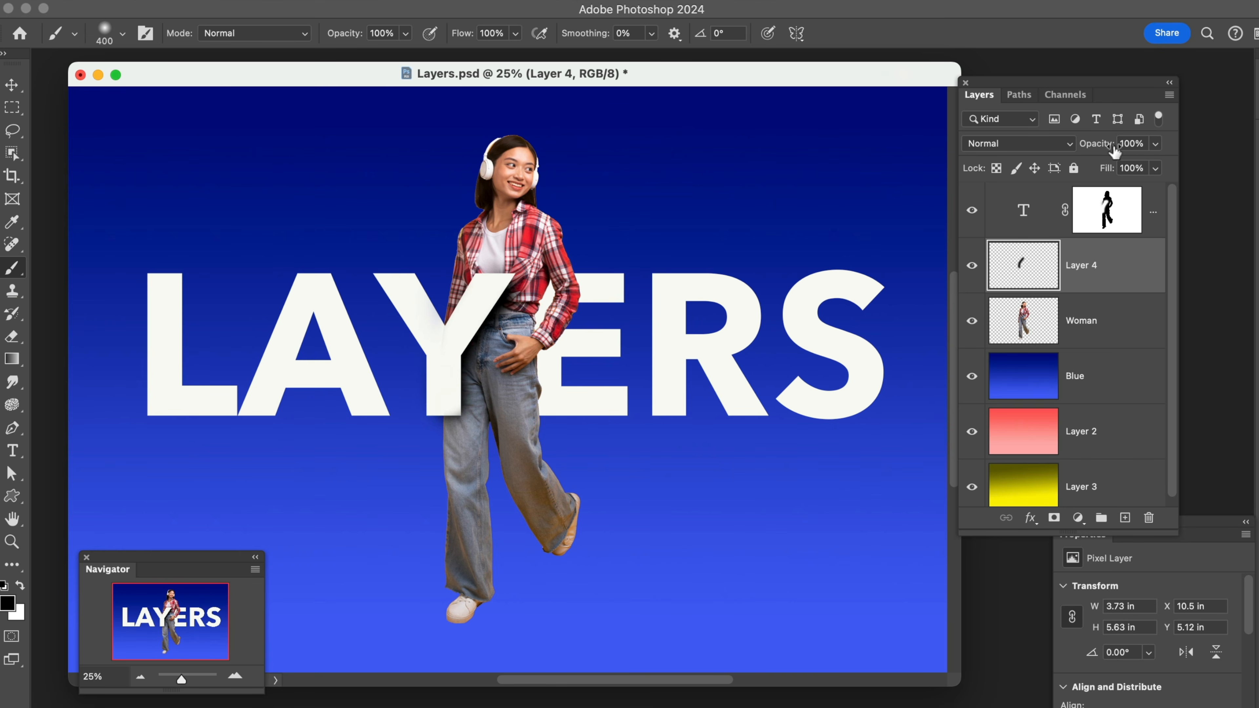
left_click_drag(1113, 149, 1094, 153)
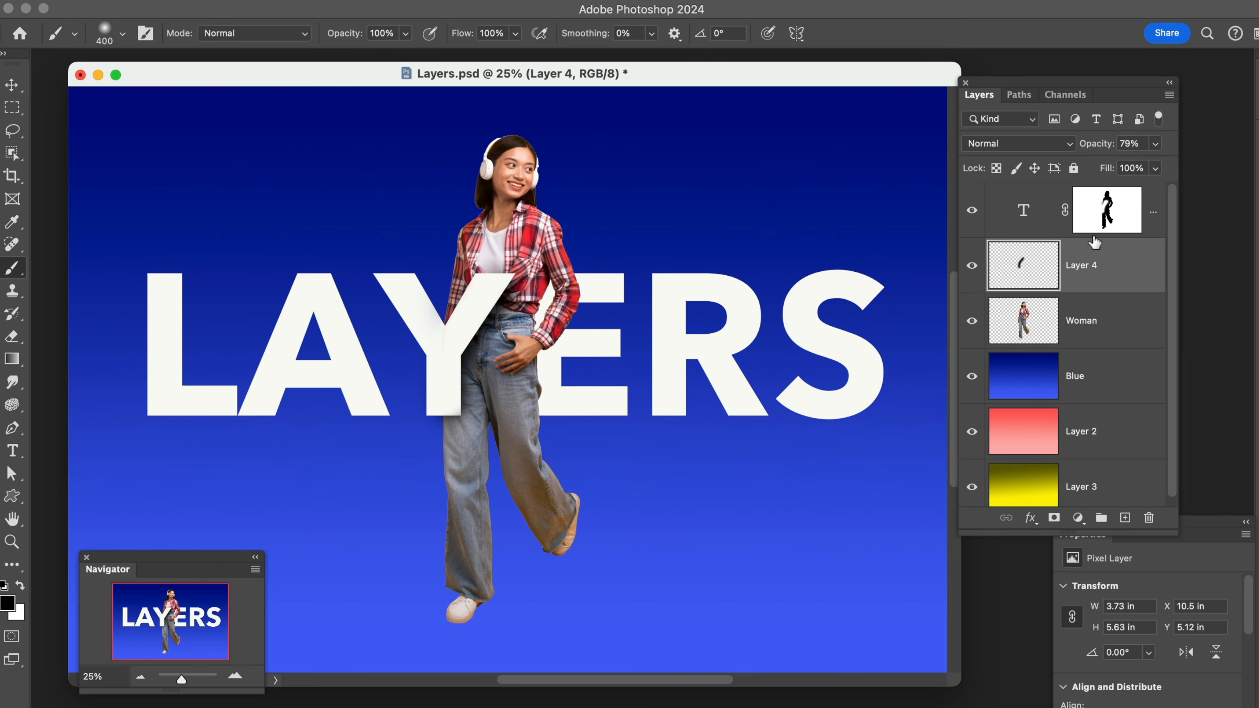
Rename the painted layer Shadow and add a new empty layer above the LAYERS text layer
double_click(1082, 266)
type("Sh")
left_click(1046, 213)
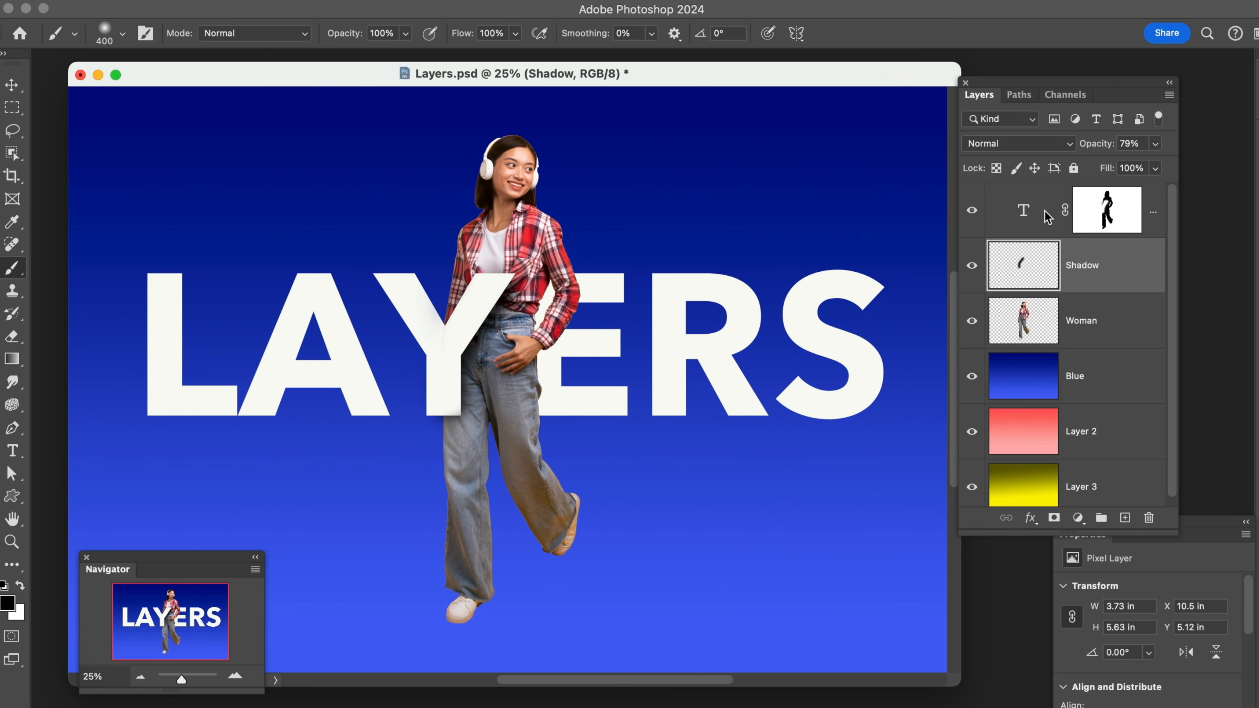
left_click(1124, 518)
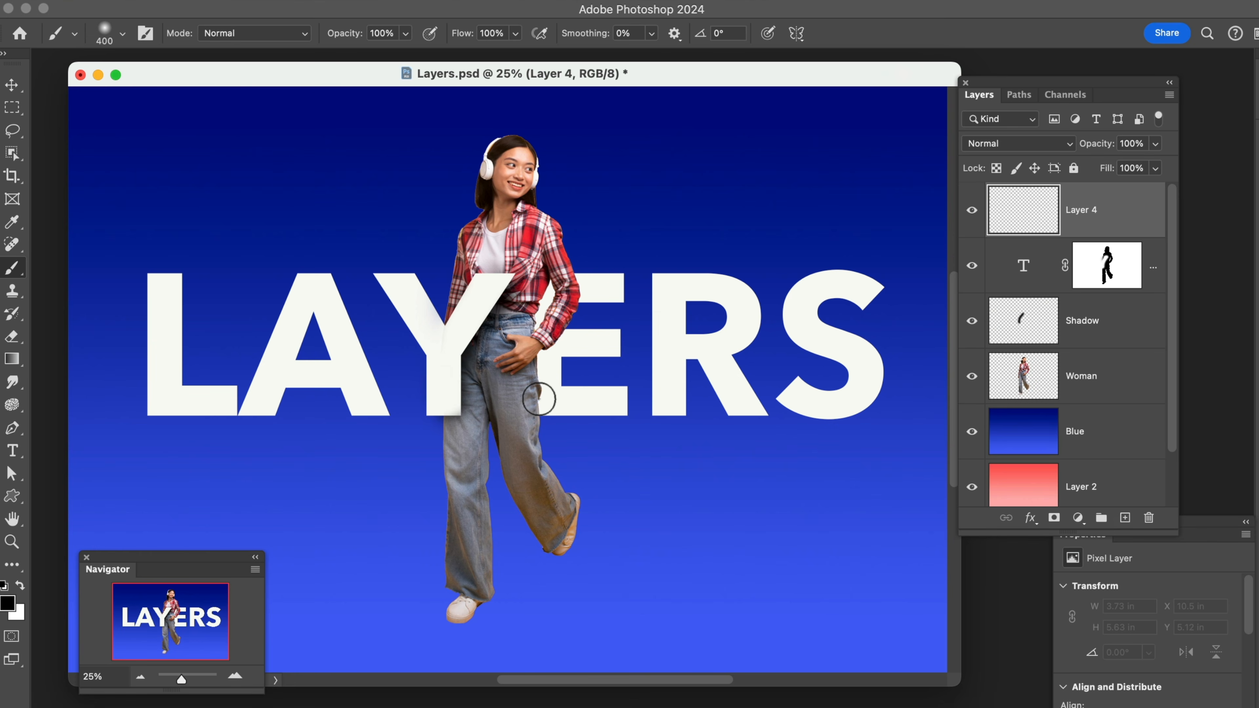
left_click(538, 397)
left_click_drag(538, 398, 551, 281)
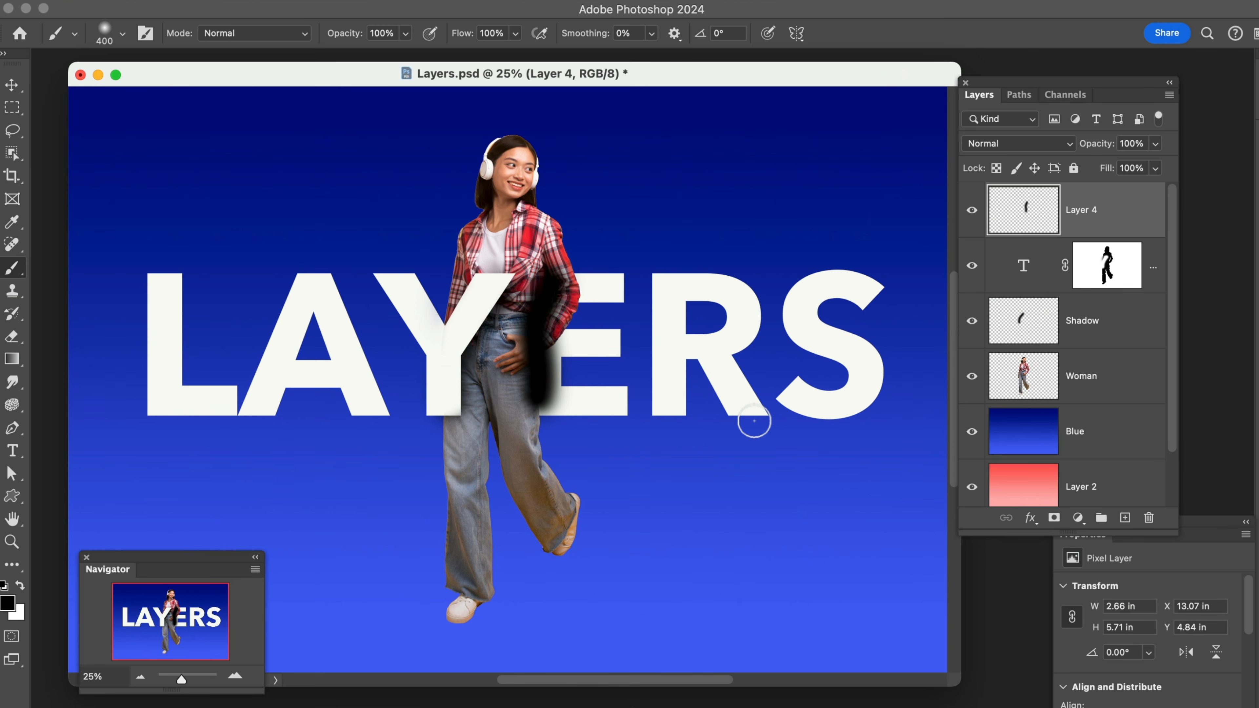
key("super+z")
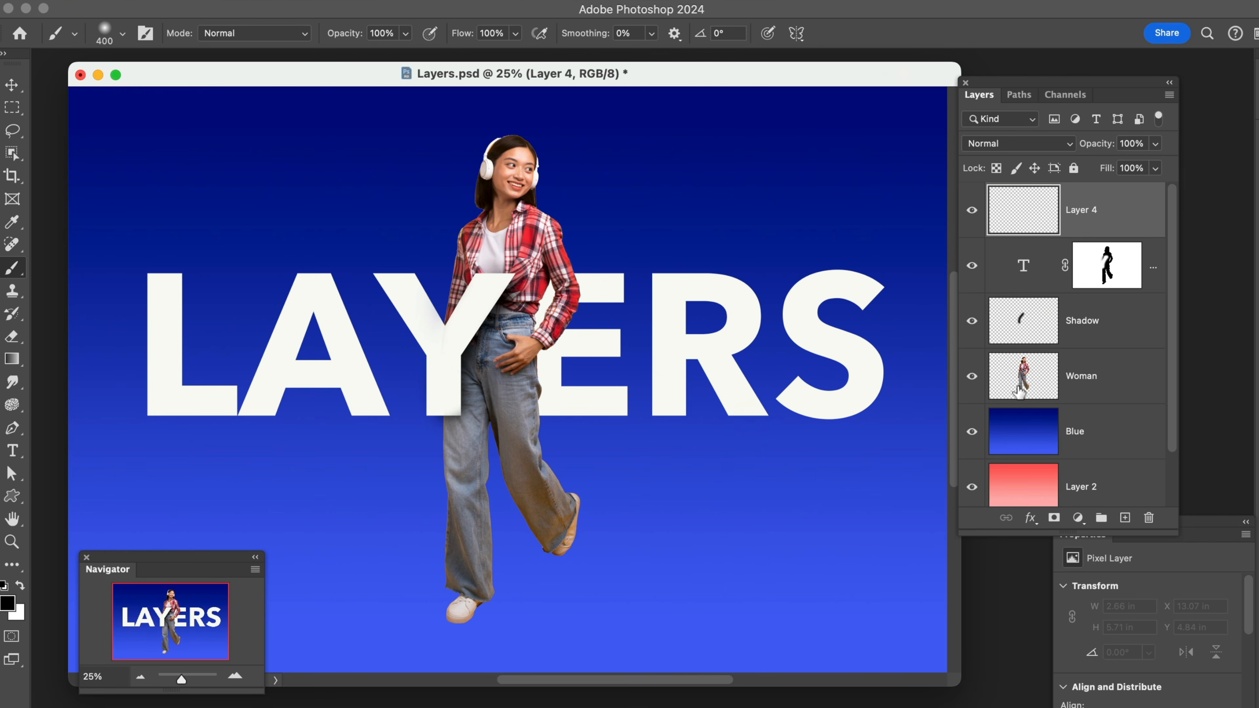
Load the Woman layer's outline as a selection and invert it, keeping the new empty layer active
left_click(1038, 391, "super")
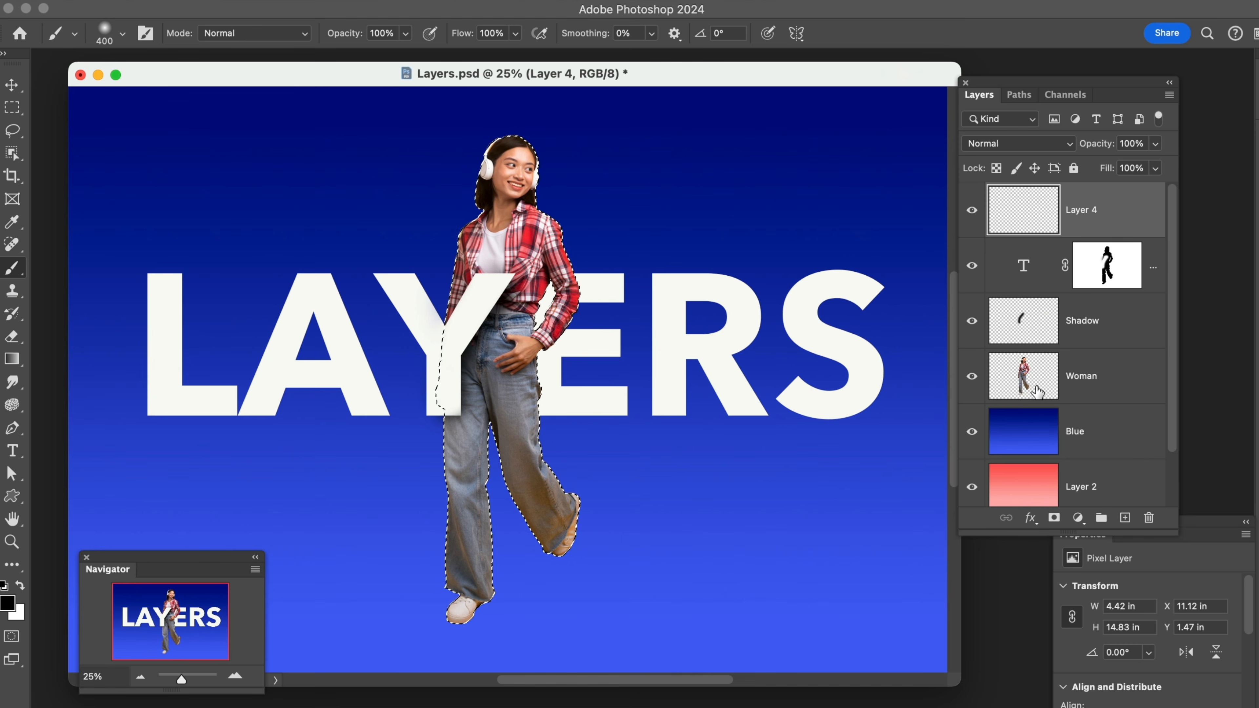
key("super+d")
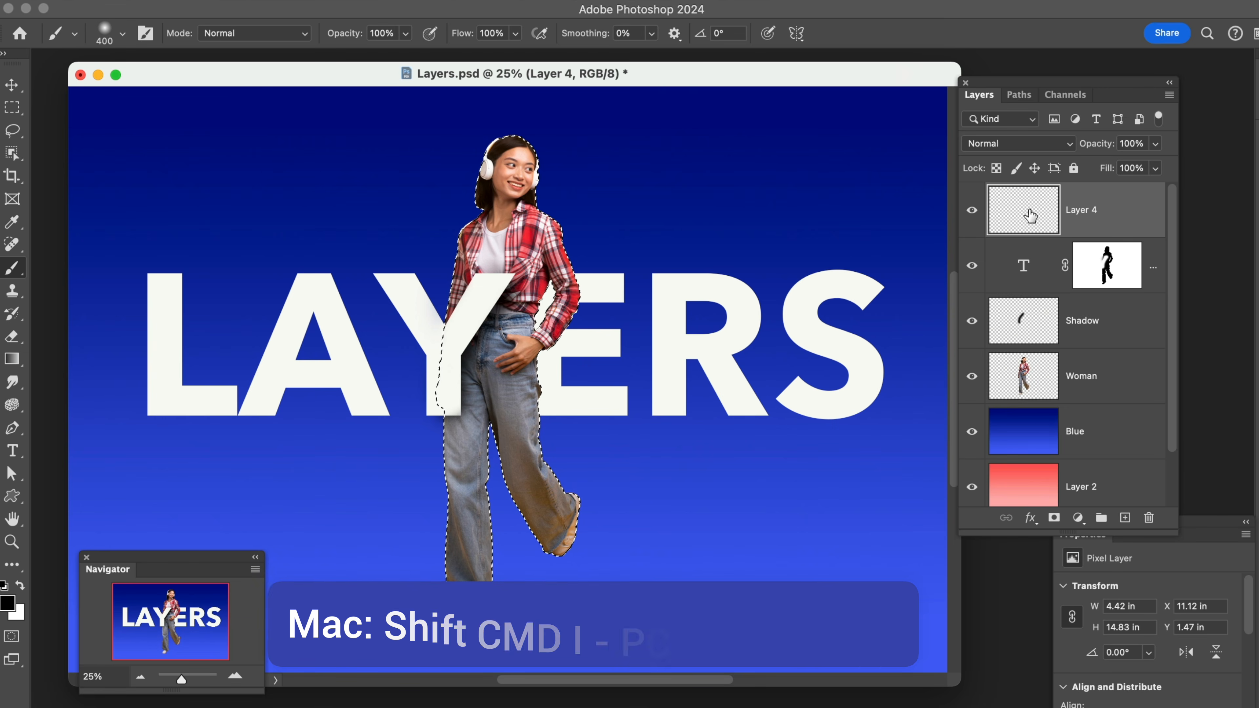
key("shift+super+i")
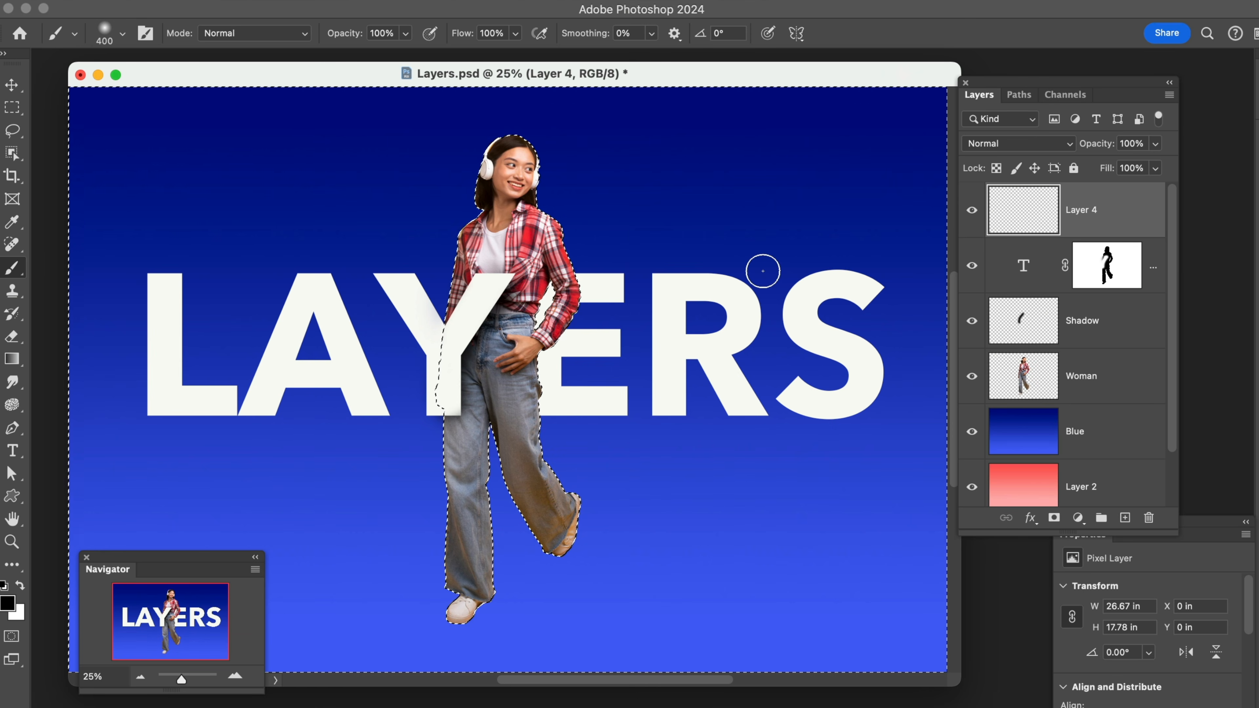
Paint a black shadow on the letter E beside the woman with a size 250 brush and lower the layer's opacity to about 65%
key("super+d")
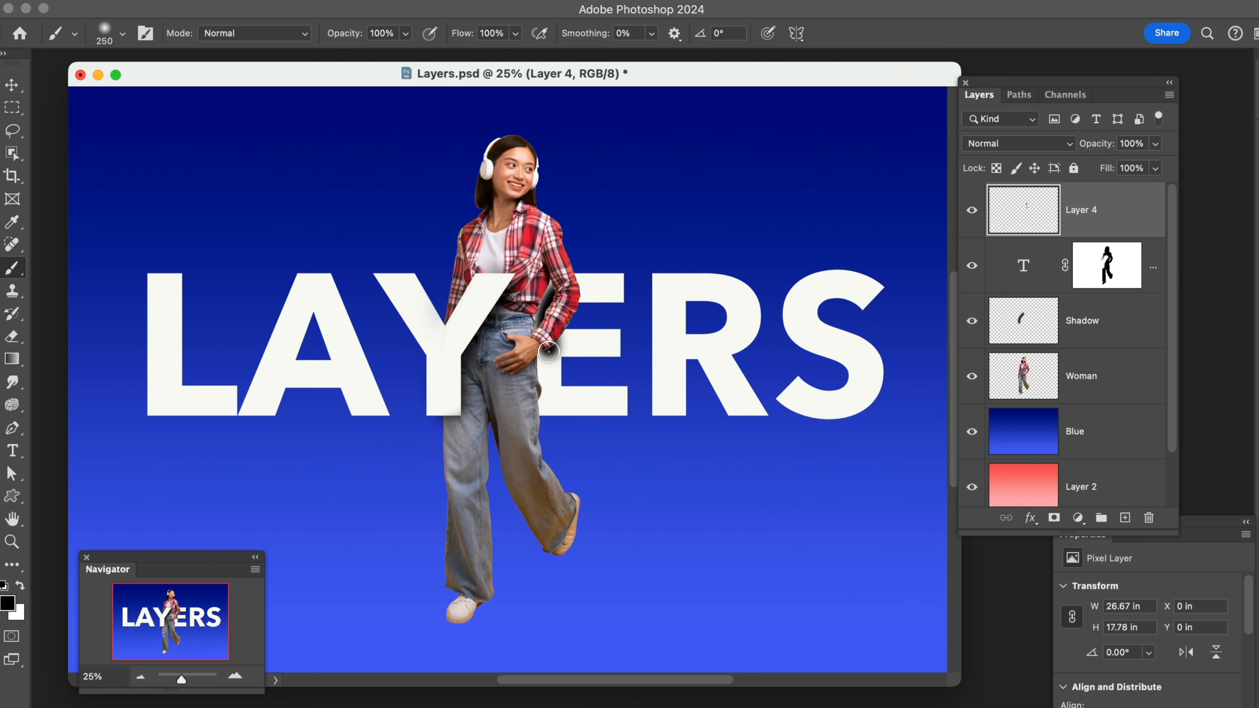
key("super+z")
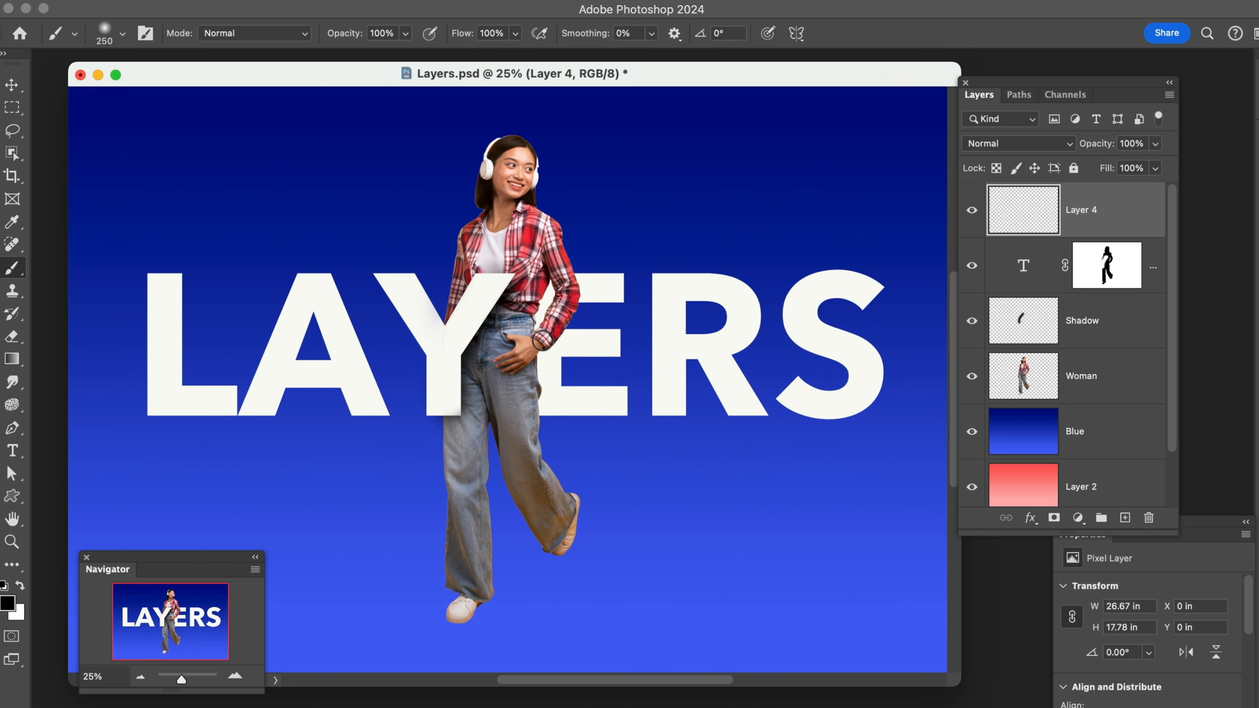
left_click_drag(557, 290, 535, 409)
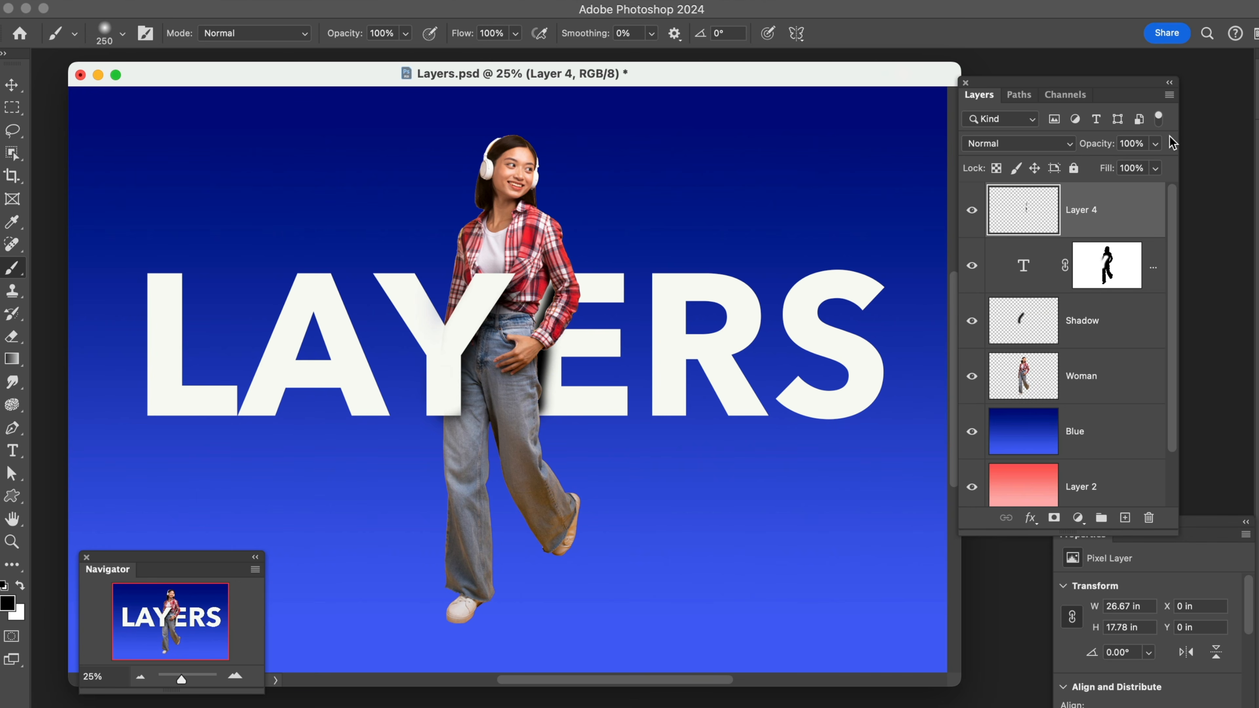
left_click_drag(1109, 149, 1079, 151)
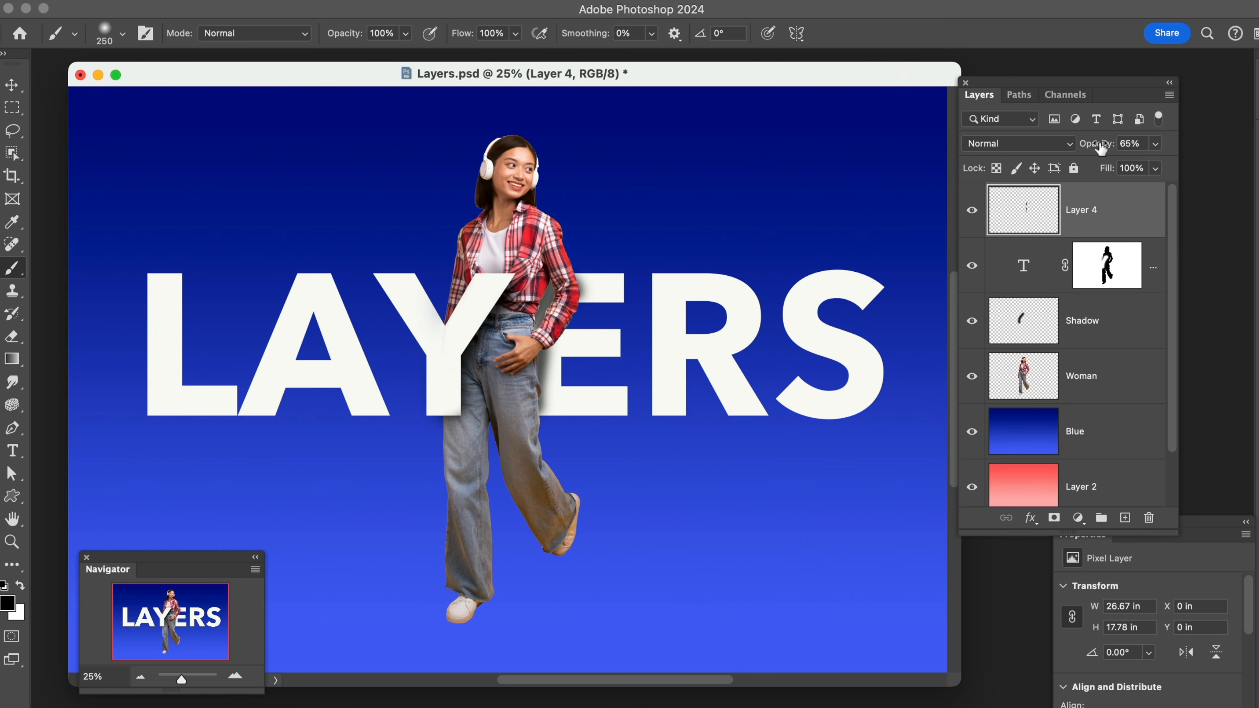
left_click_drag(1099, 148, 1083, 152)
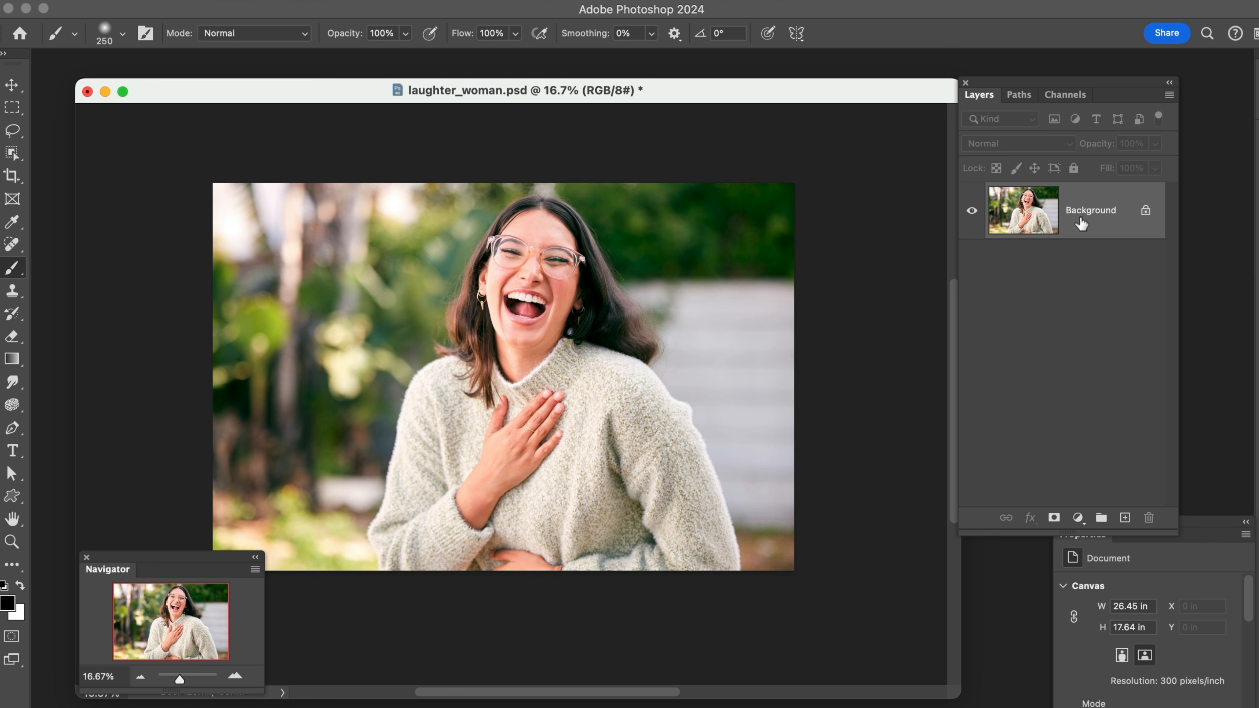
Duplicate the Background layer in laughter_woman.psd and delete the copy
left_click_drag(1082, 224, 1123, 519)
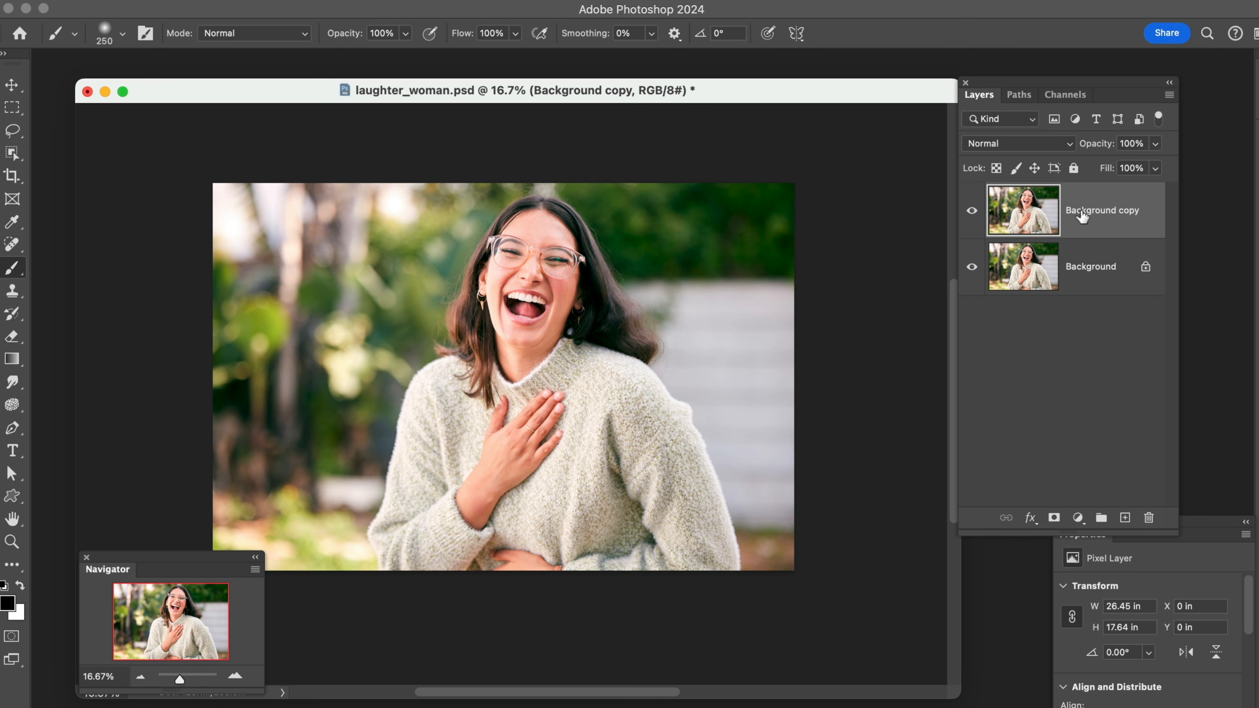
left_click_drag(1082, 218, 1149, 520)
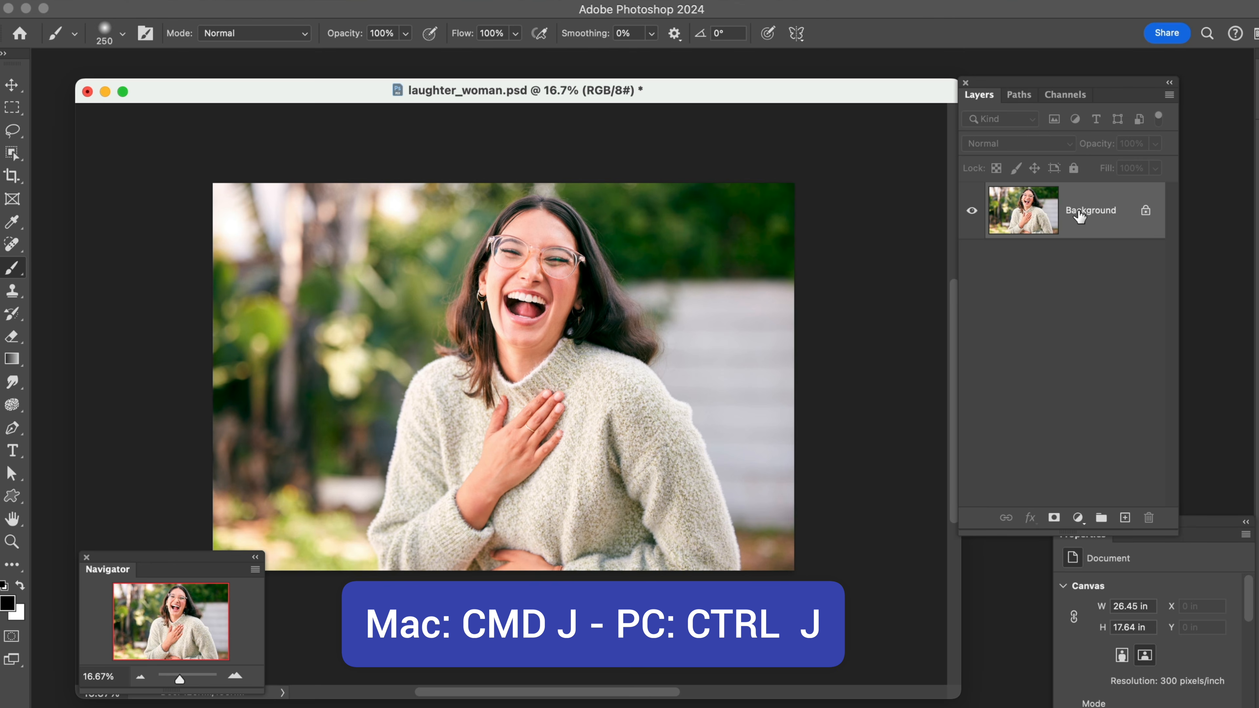
Copy the Background layer to a new layer, delete that layer and undo the deletion
key("super+j")
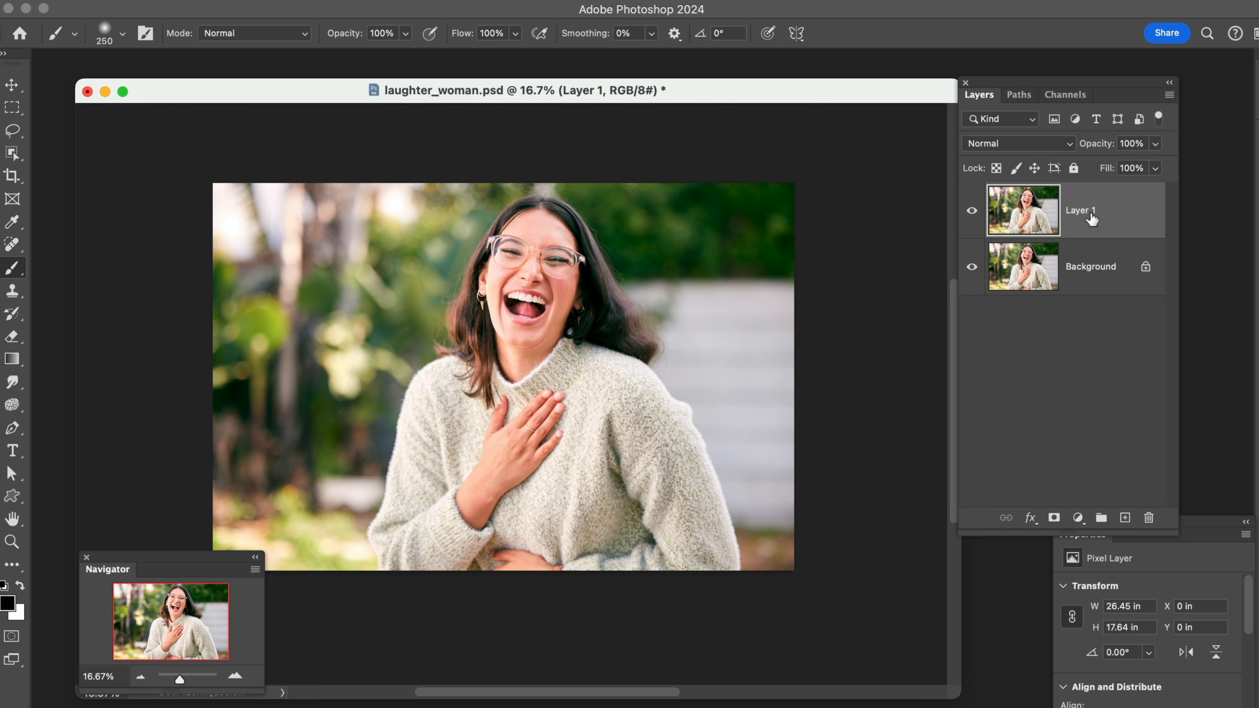
mouse_move(1089, 213)
left_mouse_down()
mouse_move(1121, 385)
mouse_move(1087, 210)
left_mouse_up()
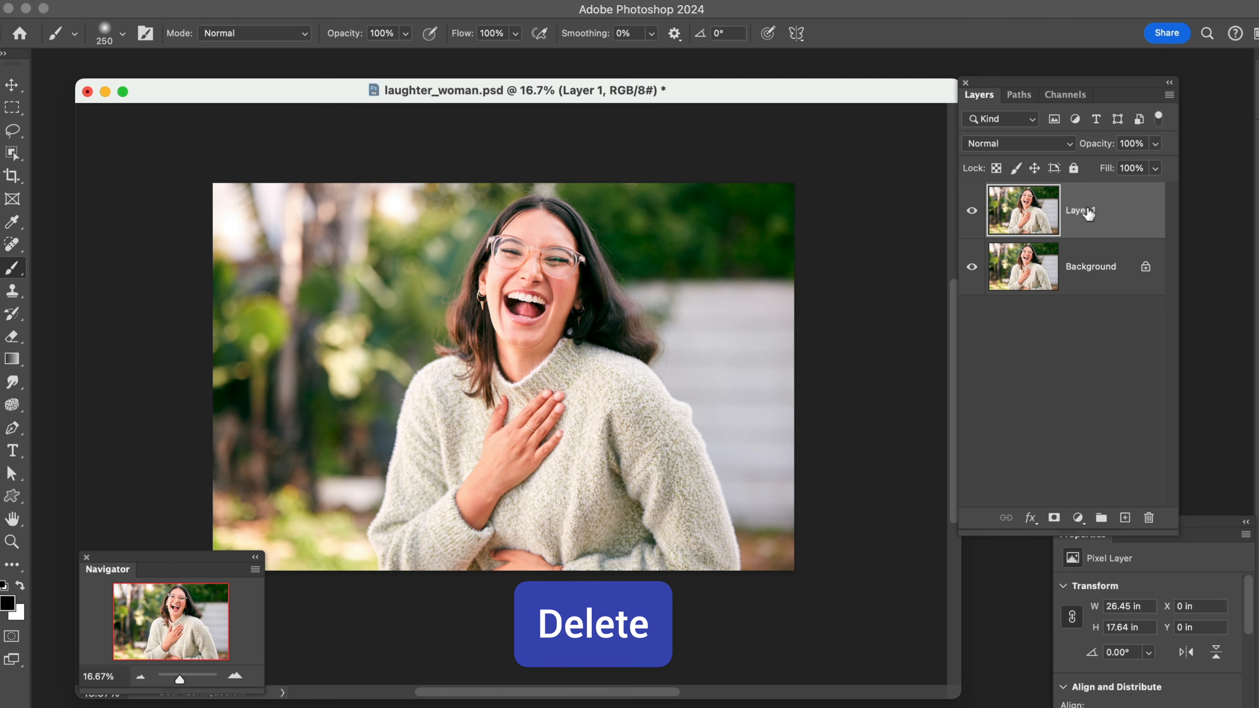
key("Delete")
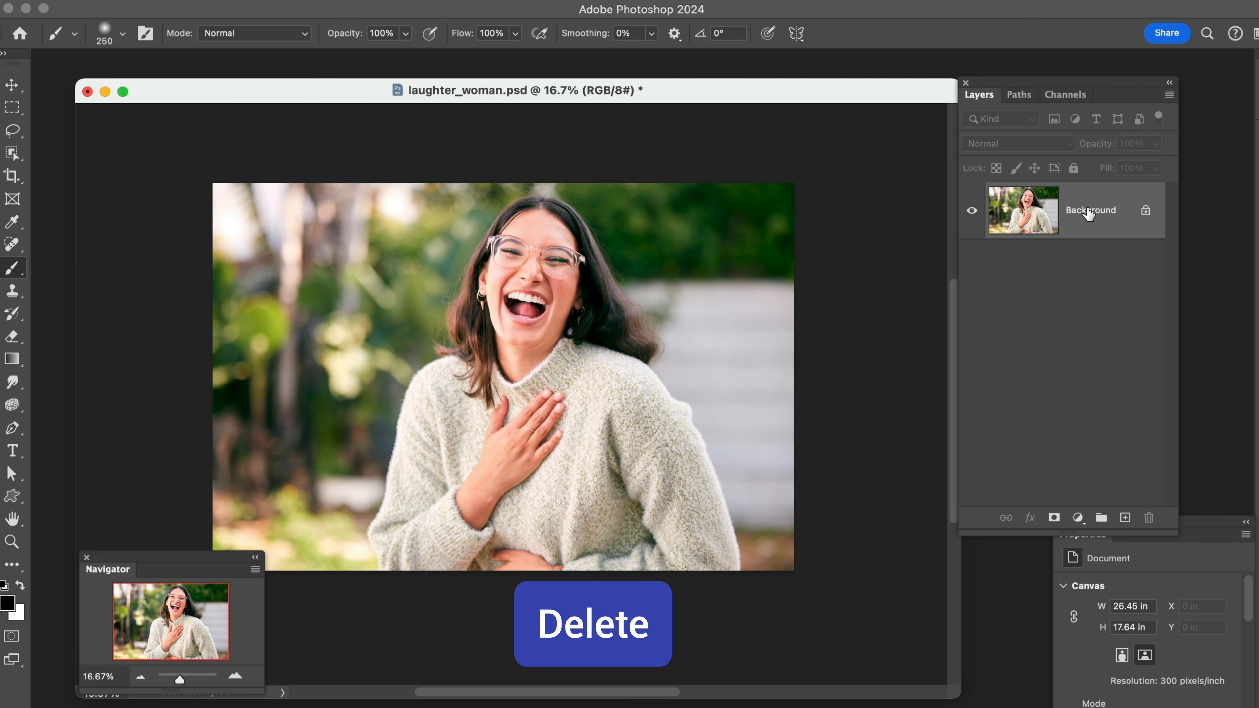
key("super+z")
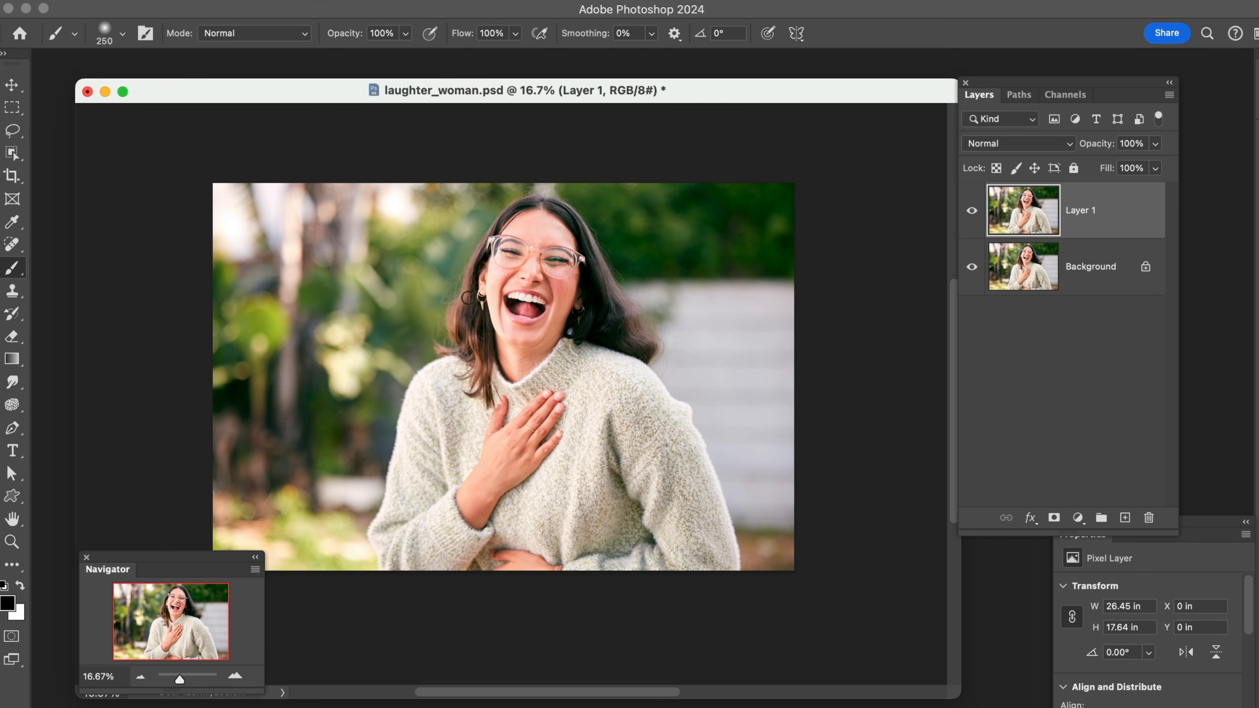
Paint black over the backdrop to the right of the woman on the duplicate layer with a size 900 brush
key("bracketright")
key("bracketright")
key("bracketright")
key("bracketright")
key("bracketright")
key("bracketright")
key("bracketright")
mouse_move(675, 367)
left_mouse_down()
mouse_move(659, 305)
mouse_move(619, 257)
mouse_move(602, 204)
mouse_move(741, 210)
mouse_move(679, 236)
mouse_move(713, 287)
mouse_move(732, 237)
mouse_move(695, 305)
mouse_move(722, 400)
mouse_move(715, 434)
mouse_move(677, 389)
mouse_move(730, 447)
mouse_move(766, 531)
mouse_move(773, 362)
mouse_move(757, 249)
mouse_move(743, 335)
mouse_move(751, 416)
mouse_move(785, 205)
mouse_move(599, 179)
mouse_move(694, 311)
mouse_move(783, 346)
mouse_move(814, 294)
mouse_move(795, 364)
mouse_move(763, 570)
left_mouse_up()
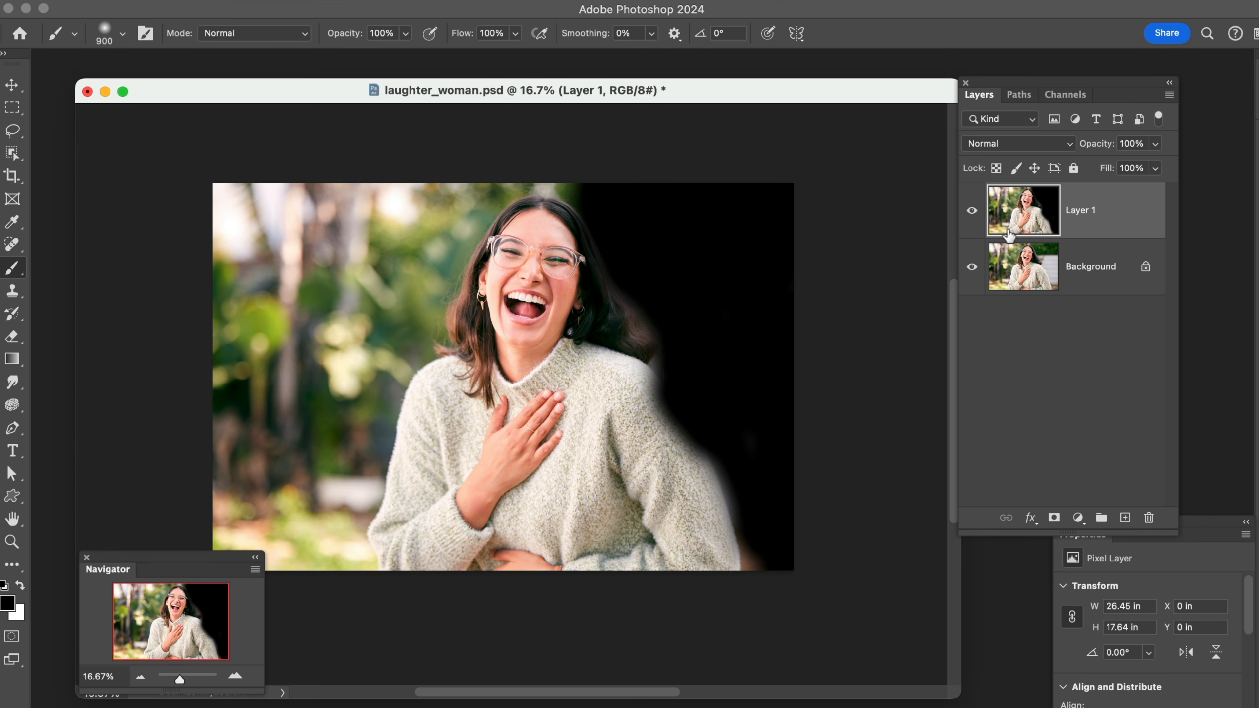
Toggle the painted duplicate's visibility off and on to compare it with the untouched Background layer
left_click(973, 211)
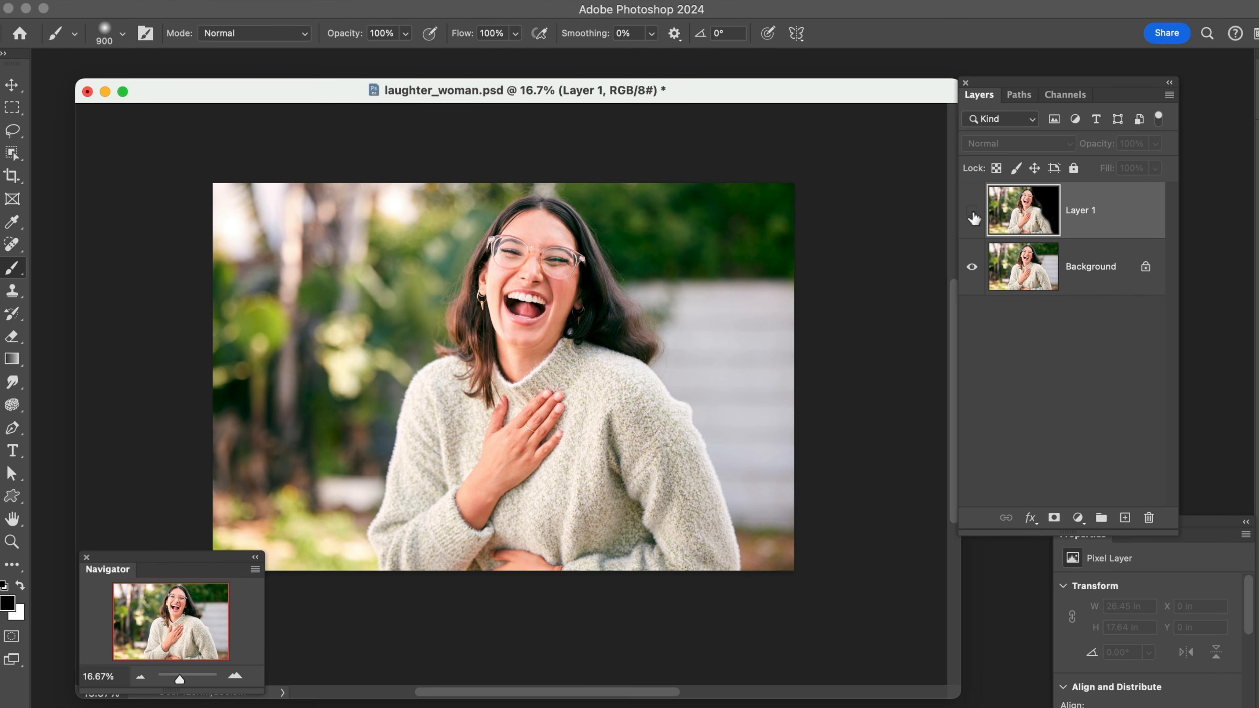
left_click(972, 211)
left_click(972, 212)
left_click(972, 212)
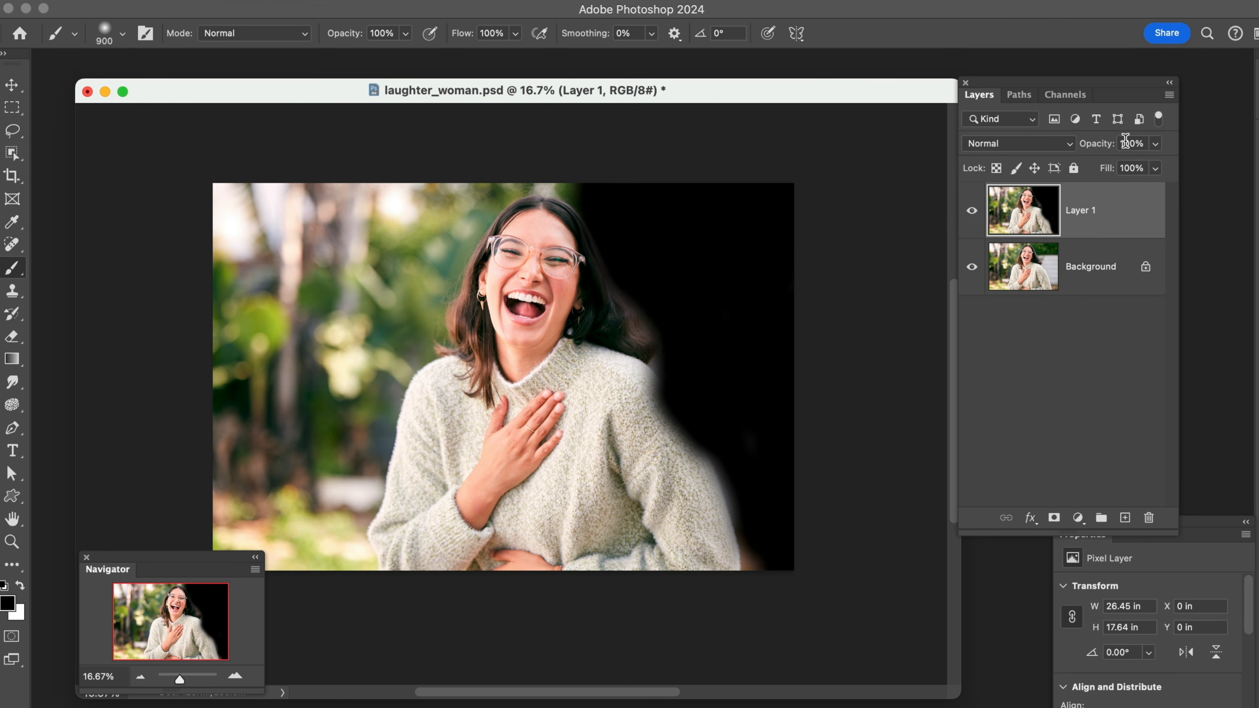
Try different opacity values on the painted duplicate and delete that layer
left_click_drag(1110, 145, 1148, 156)
left_click_drag(1109, 212, 1148, 519)
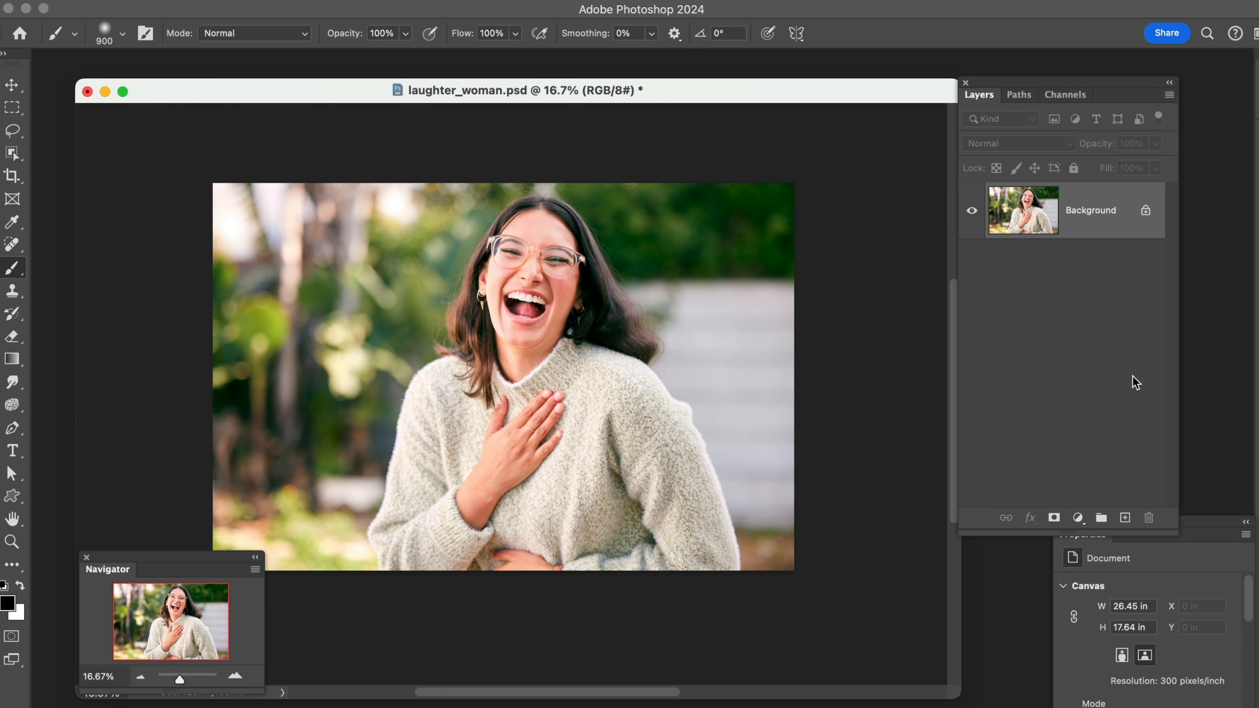
Duplicate the Background layer and sharpen the copy with Unsharp Mask, using a radius of 1.0 pixels and an amount above 158%
key("super+j")
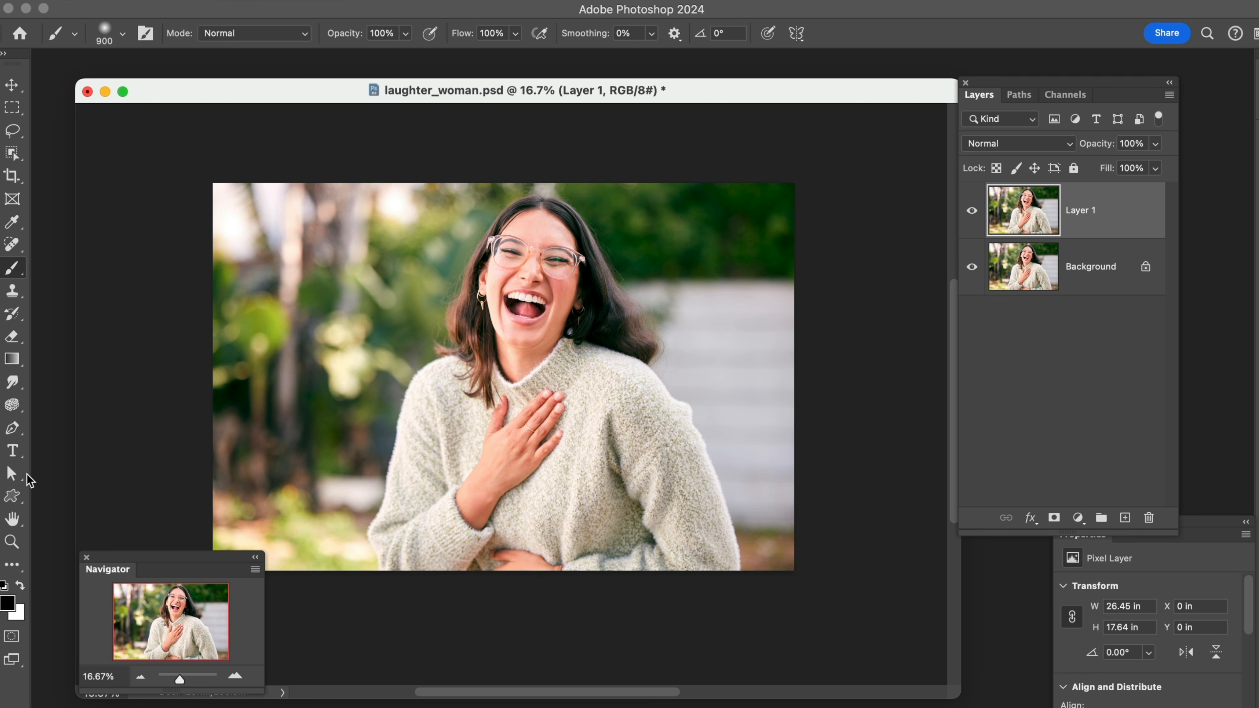
left_click(11, 545)
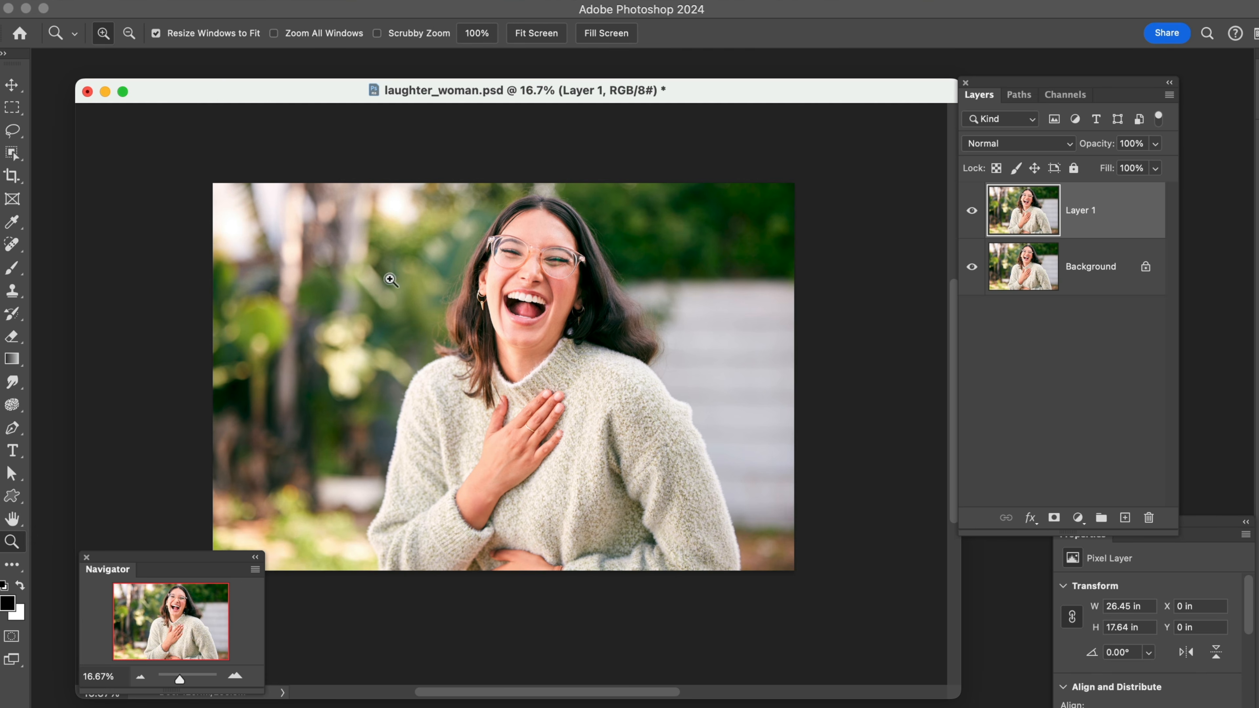
left_click_drag(434, 219, 608, 358)
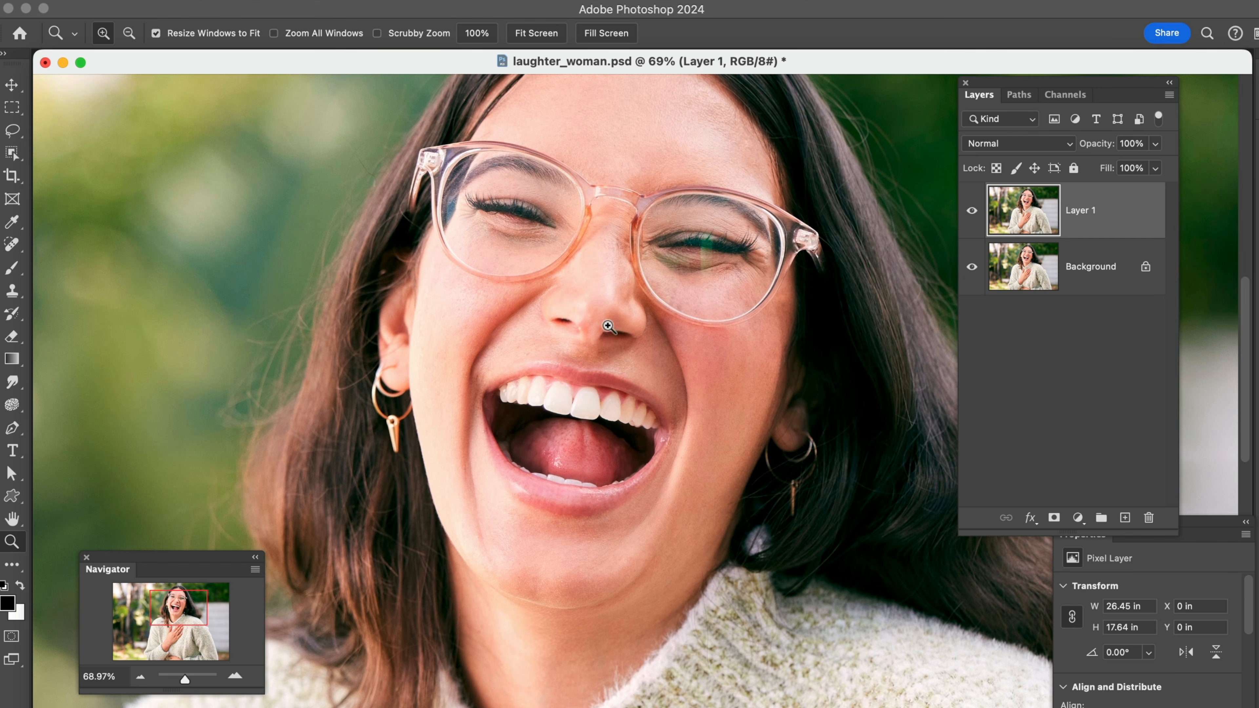
left_click_drag(338, 140, 688, 399)
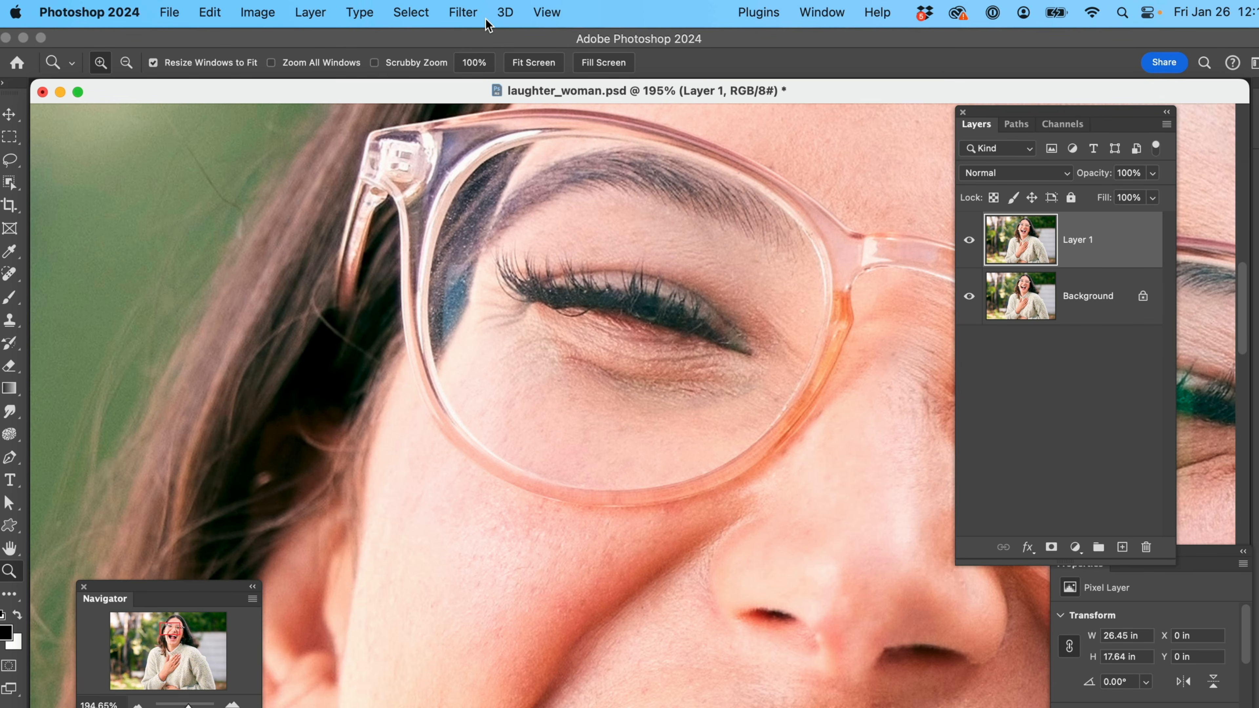
left_click(462, 20)
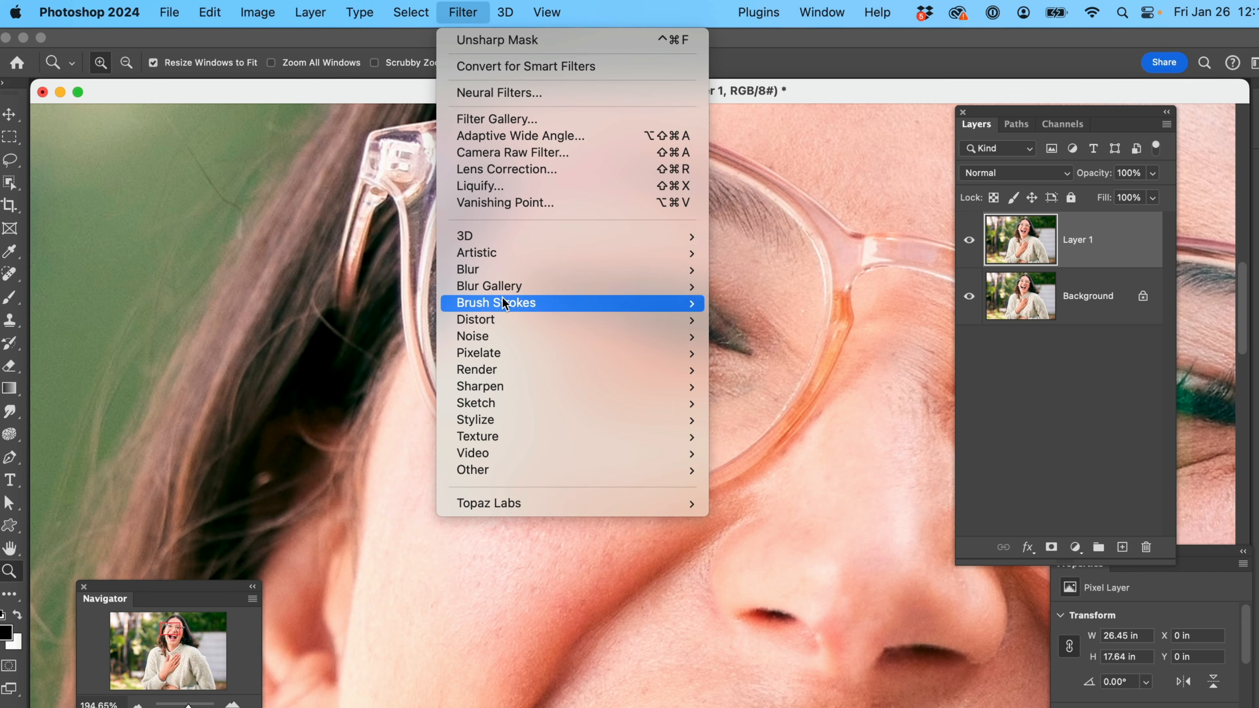
mouse_move(503, 386)
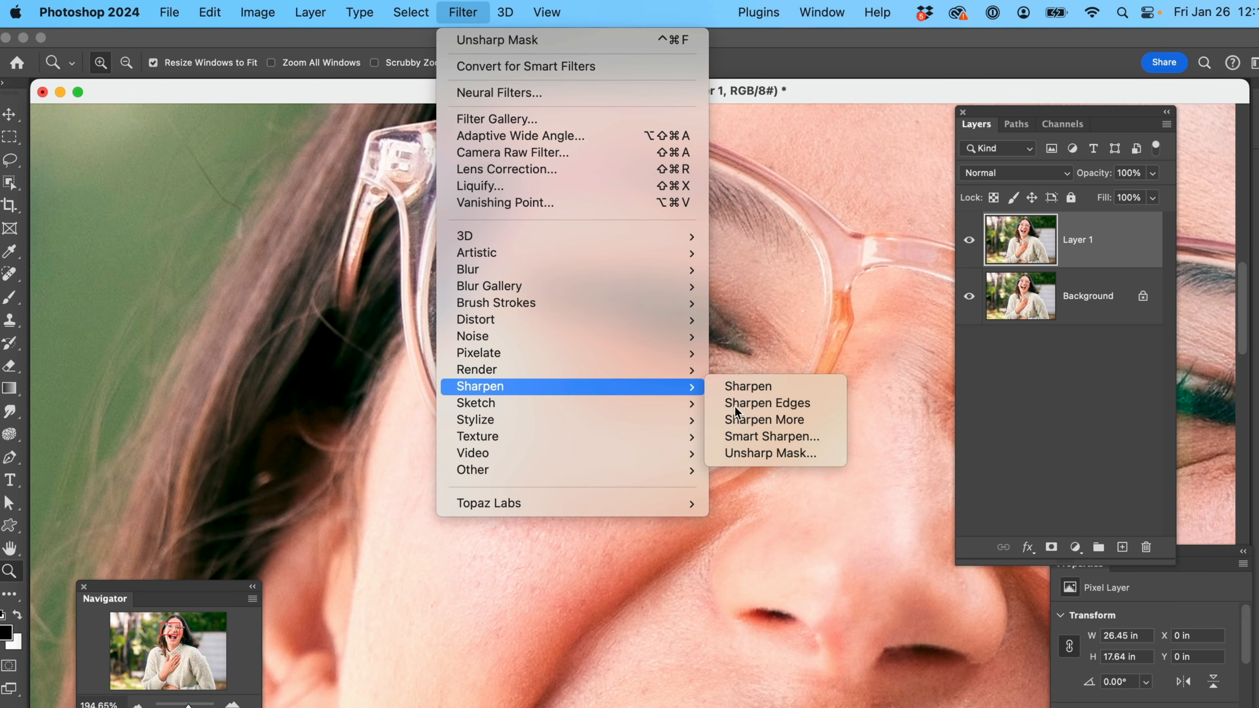
left_click(778, 452)
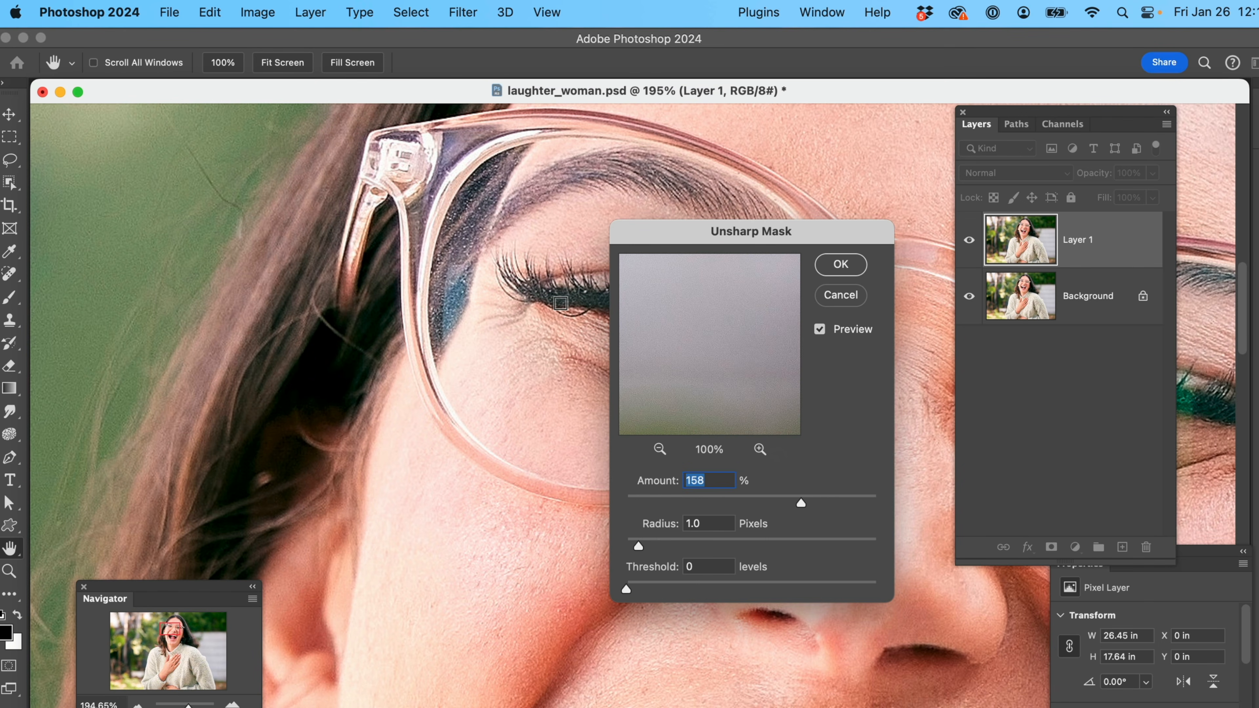
left_click(561, 303)
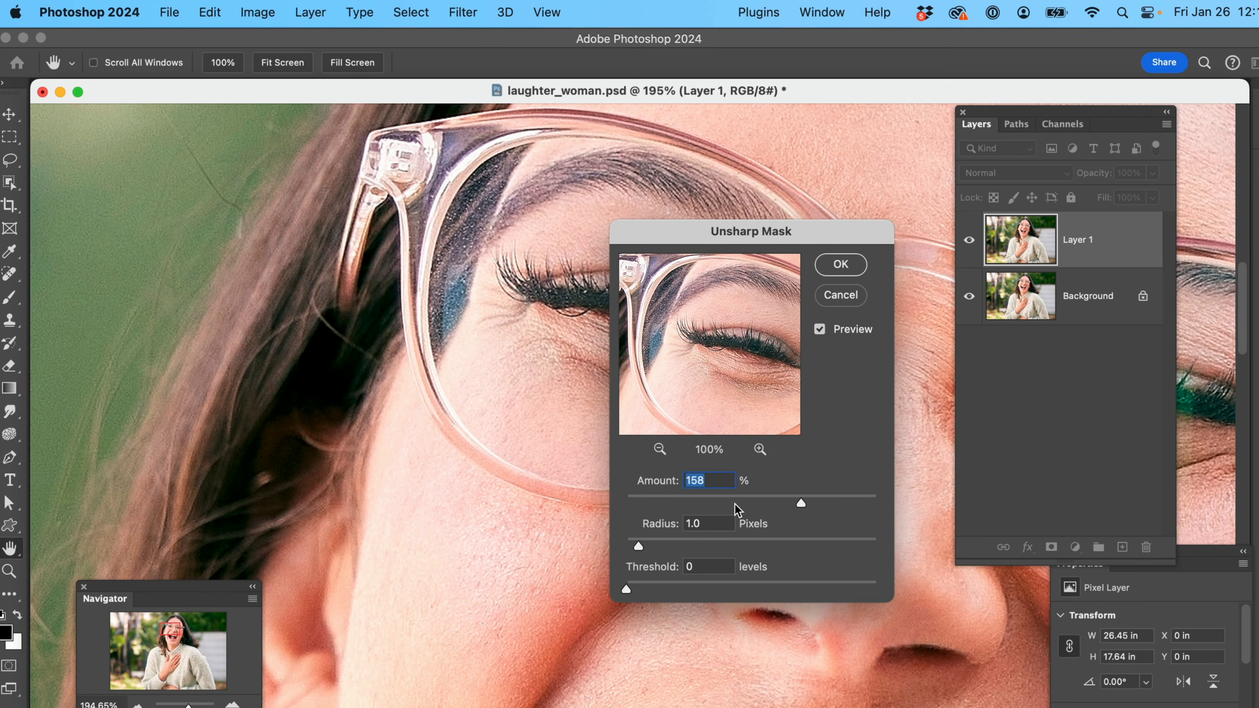
left_click_drag(799, 506, 829, 510)
left_click(841, 265)
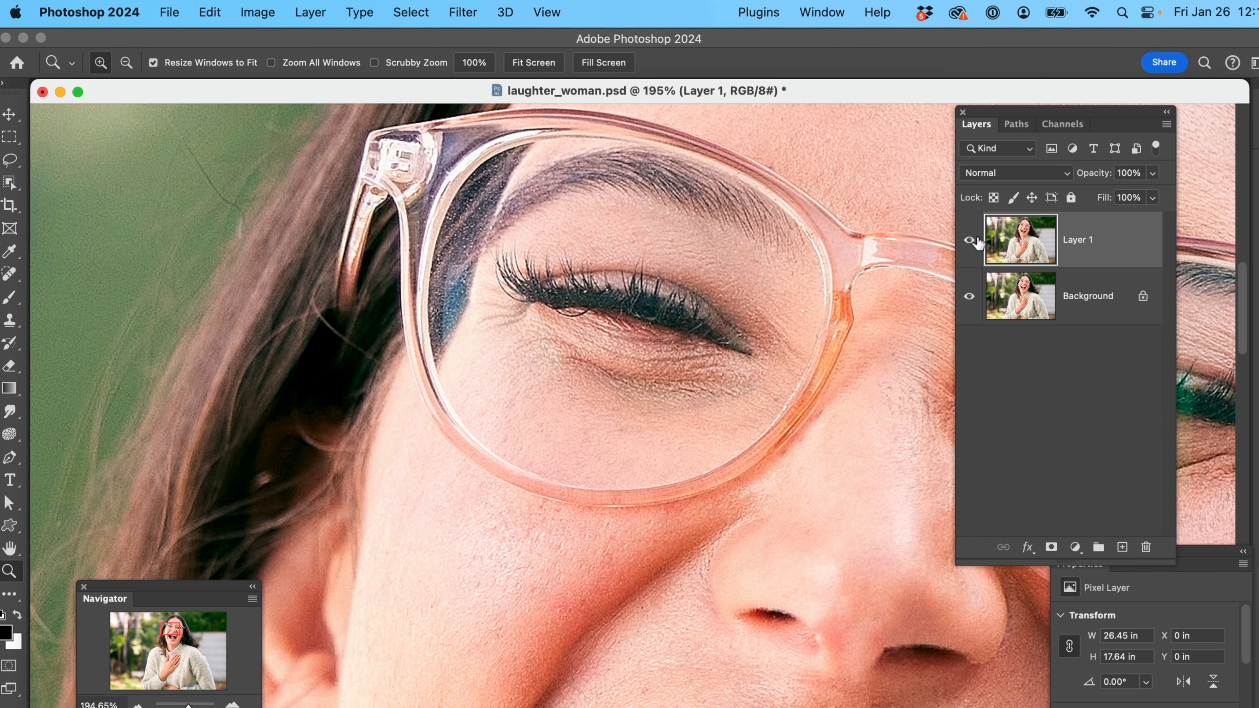
Compare the sharpened duplicate with the Background by toggling its visibility and trying an opacity adjustment
left_click(969, 242)
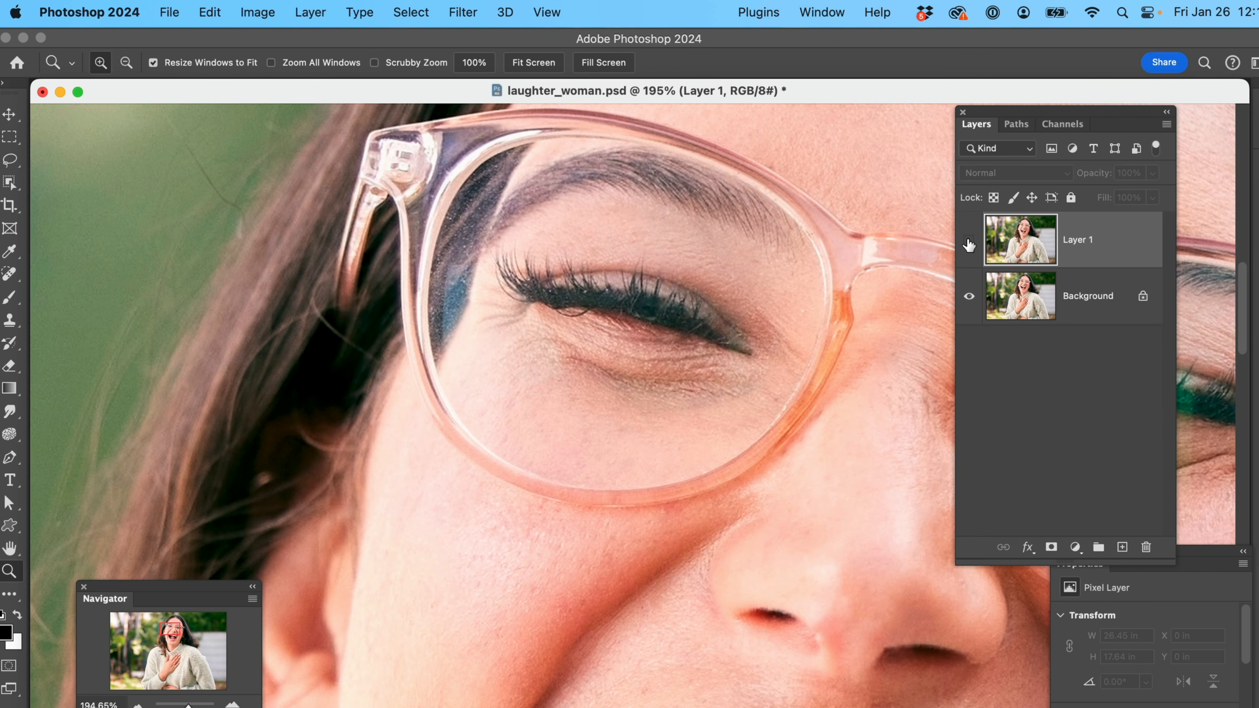
left_click(969, 243)
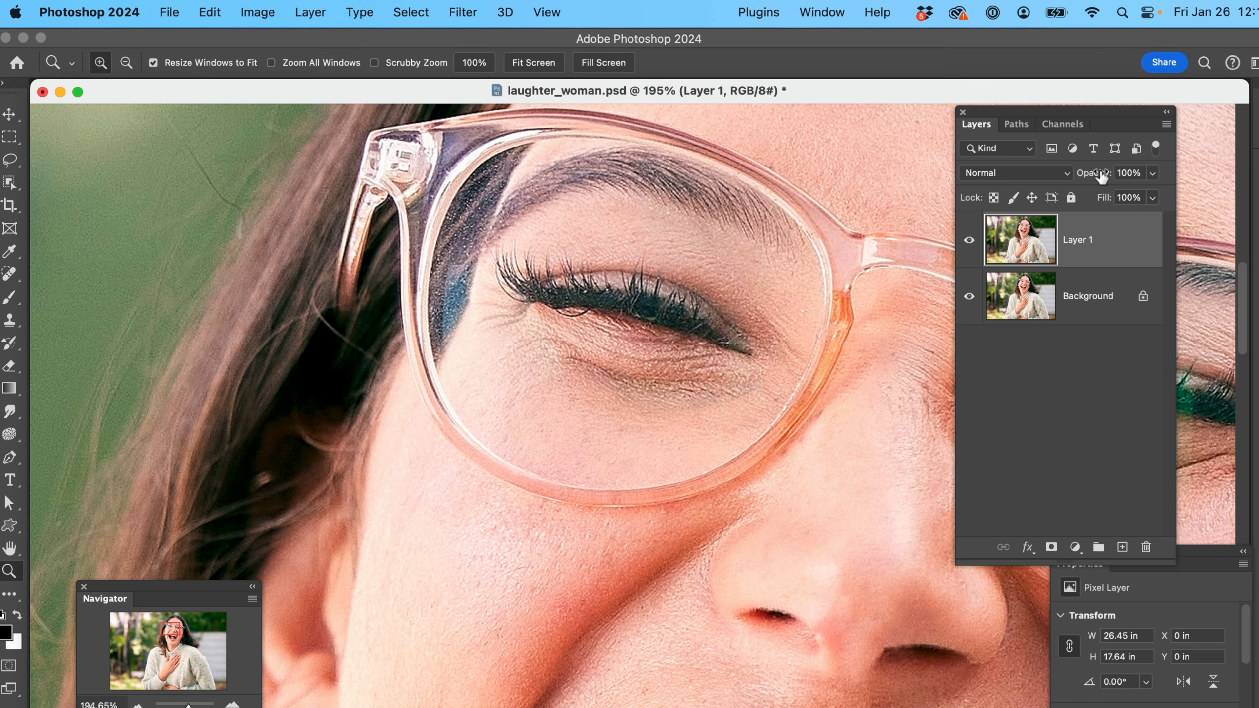
mouse_move(1101, 176)
left_mouse_down()
mouse_move(1062, 176)
mouse_move(1091, 180)
left_mouse_up()
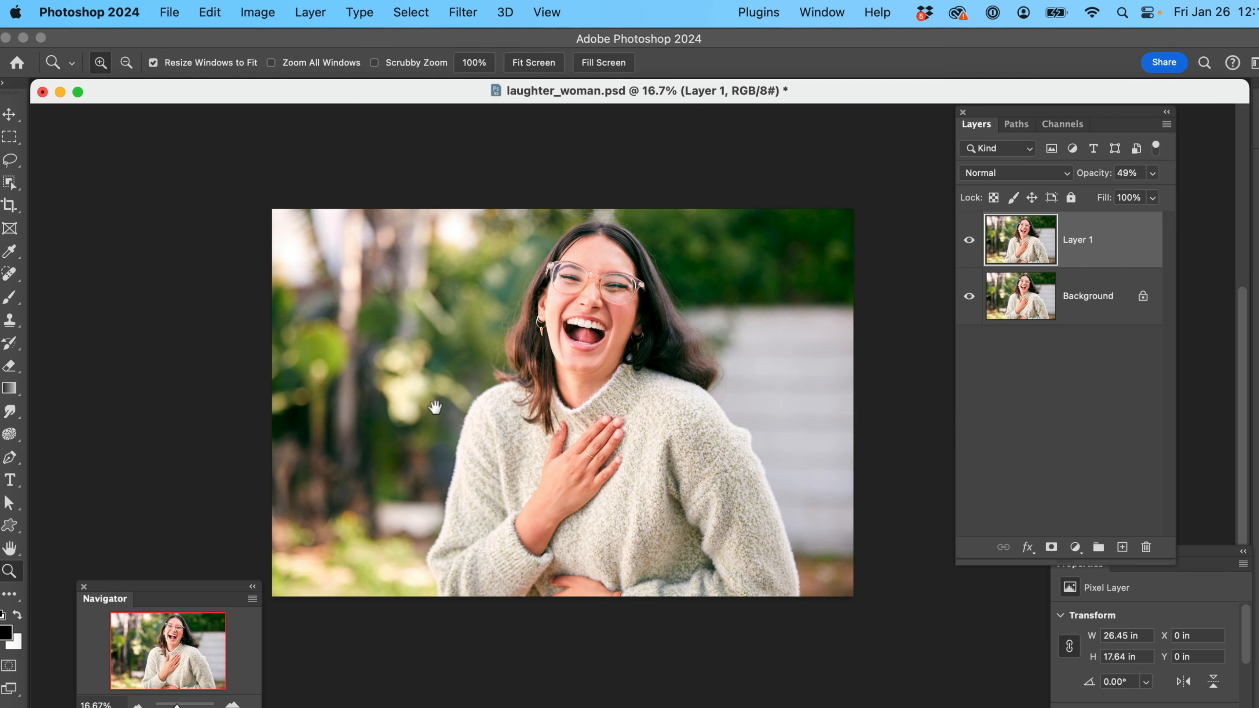
Delete the sharpened duplicate and make a fresh duplicate of the Background layer
left_click_drag(1116, 247, 1148, 552)
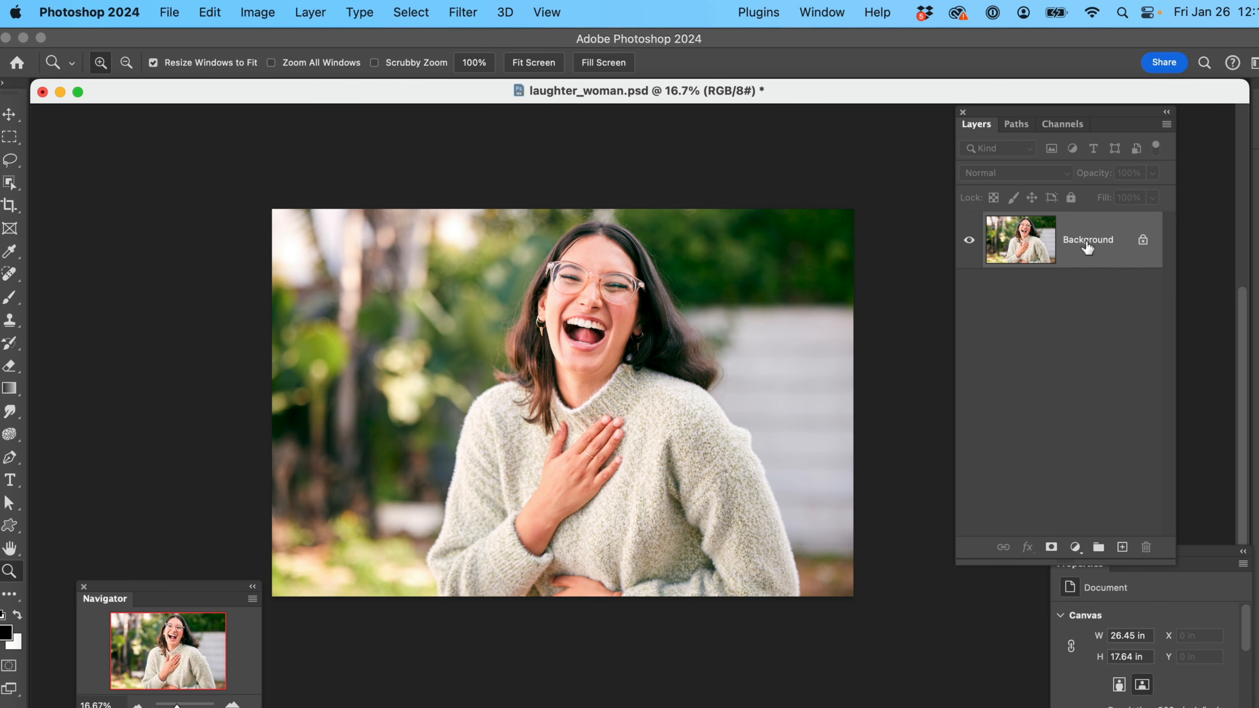
key("super+j")
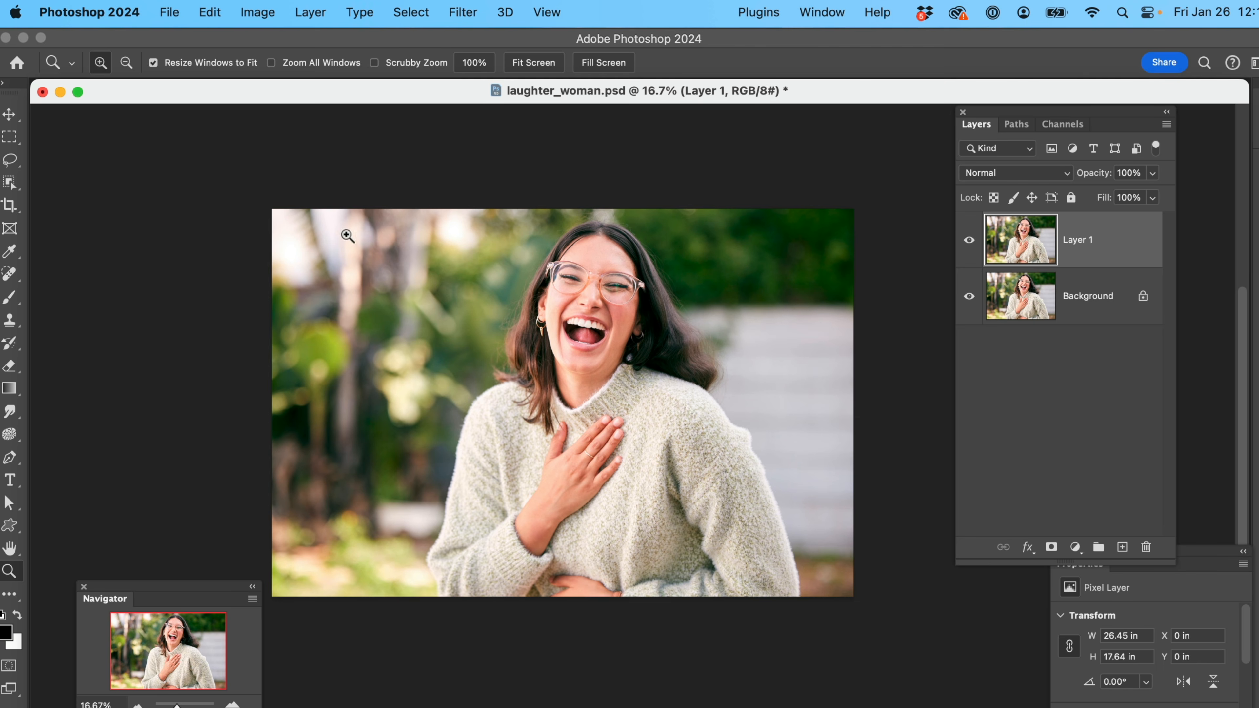
Select the woman with Select Subject set to Cloud (Detailed results) and copy her onto a new layer
left_click(10, 183)
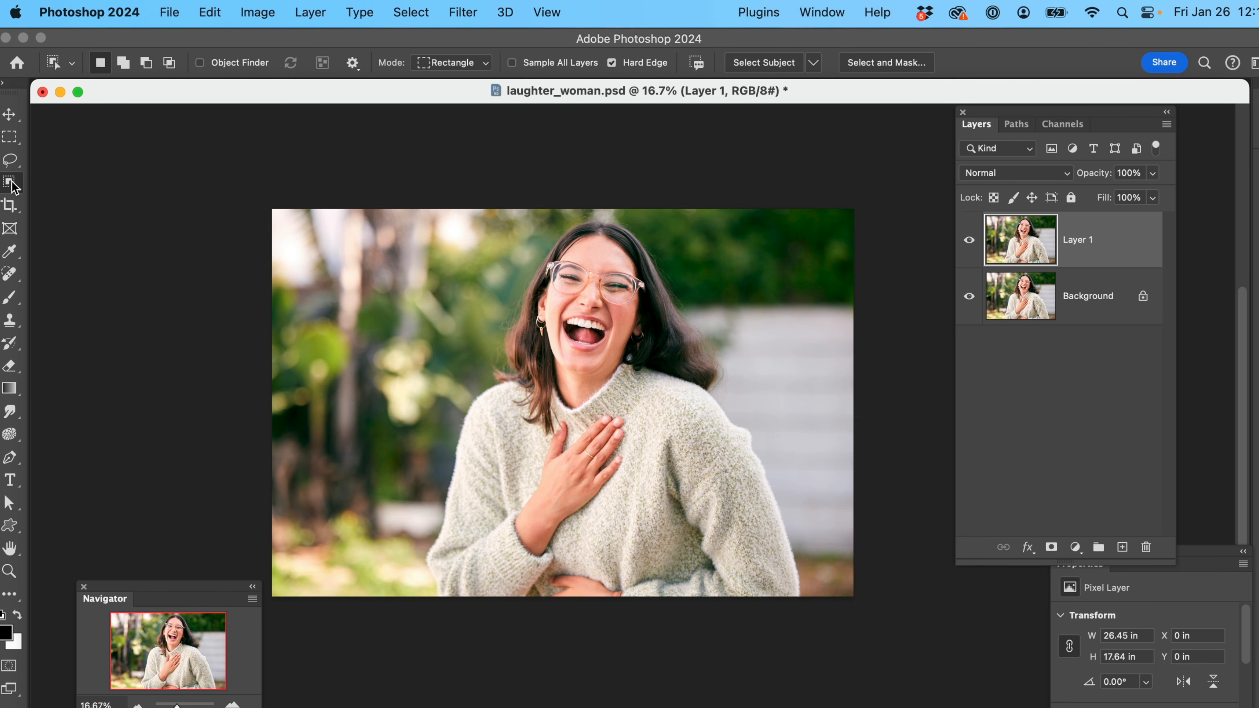
right_click(10, 182)
left_click(51, 181)
left_click(814, 64)
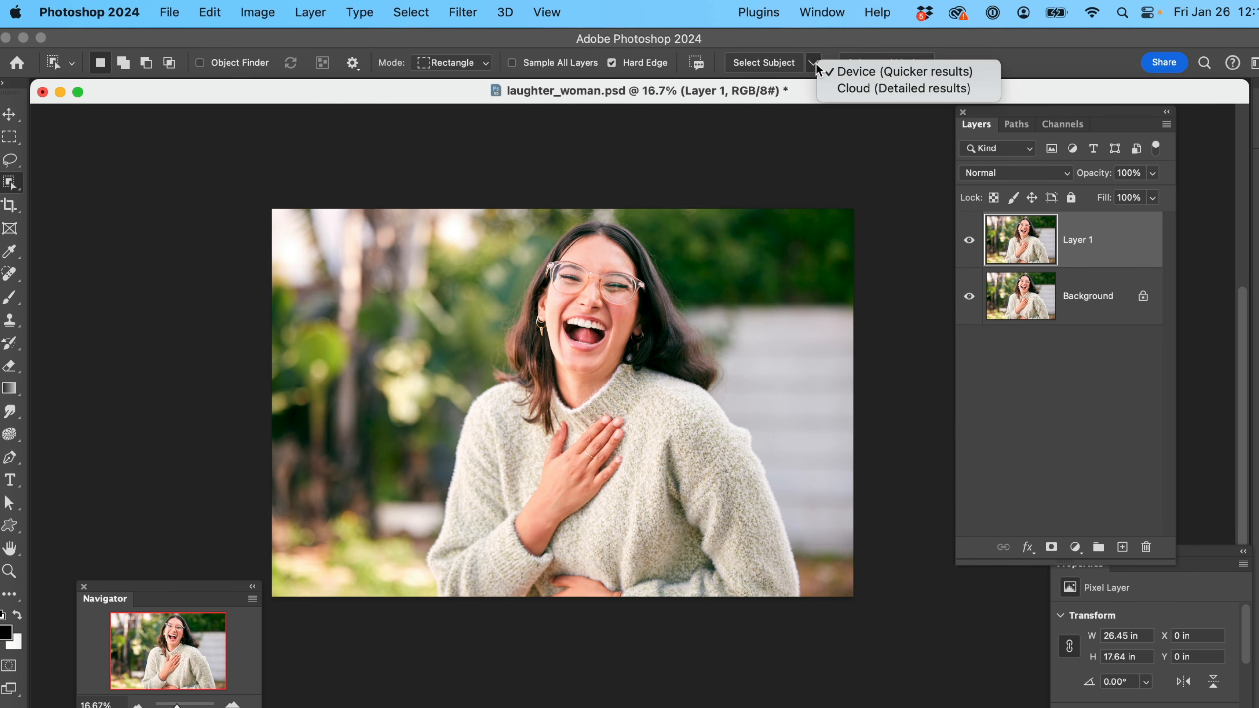
left_click(839, 87)
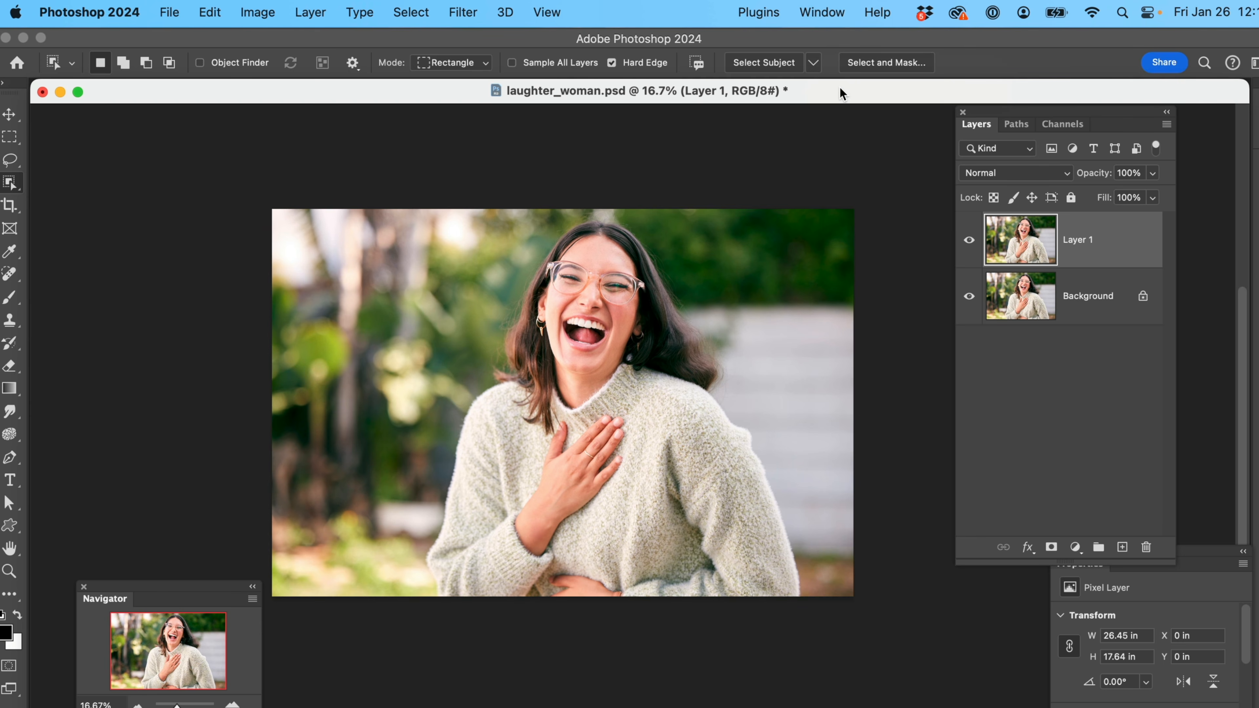
left_click(815, 65)
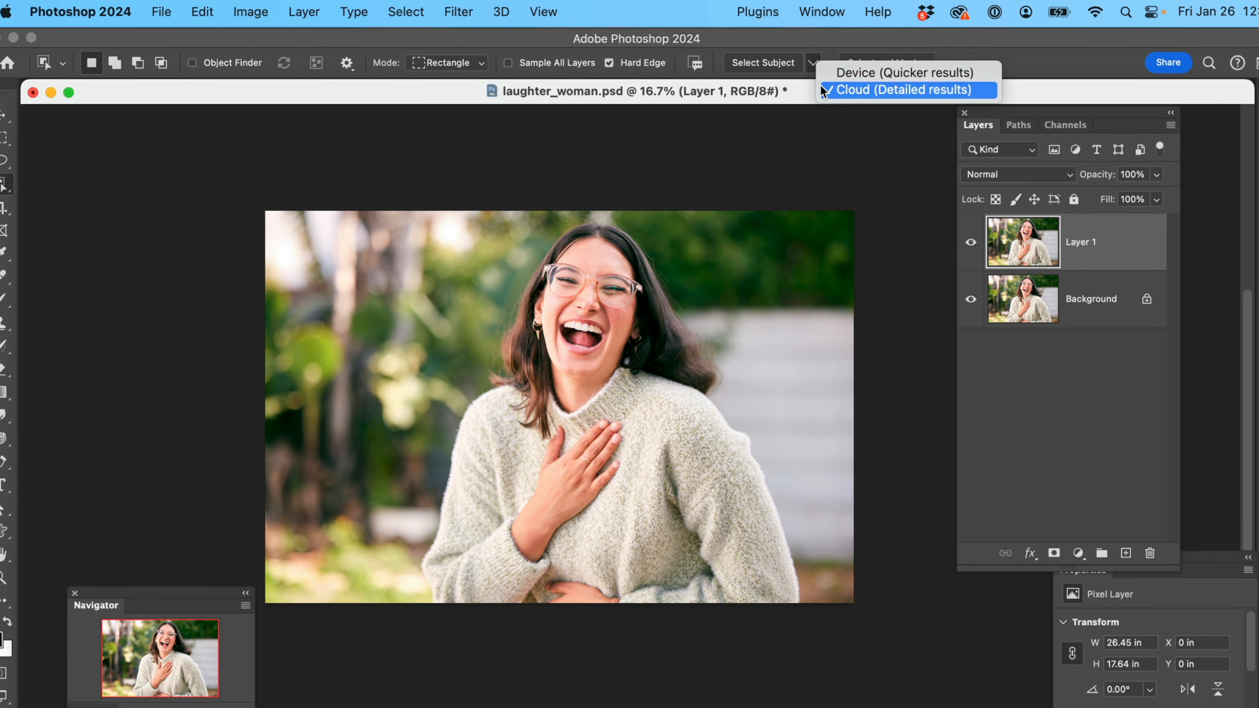
left_click(815, 139)
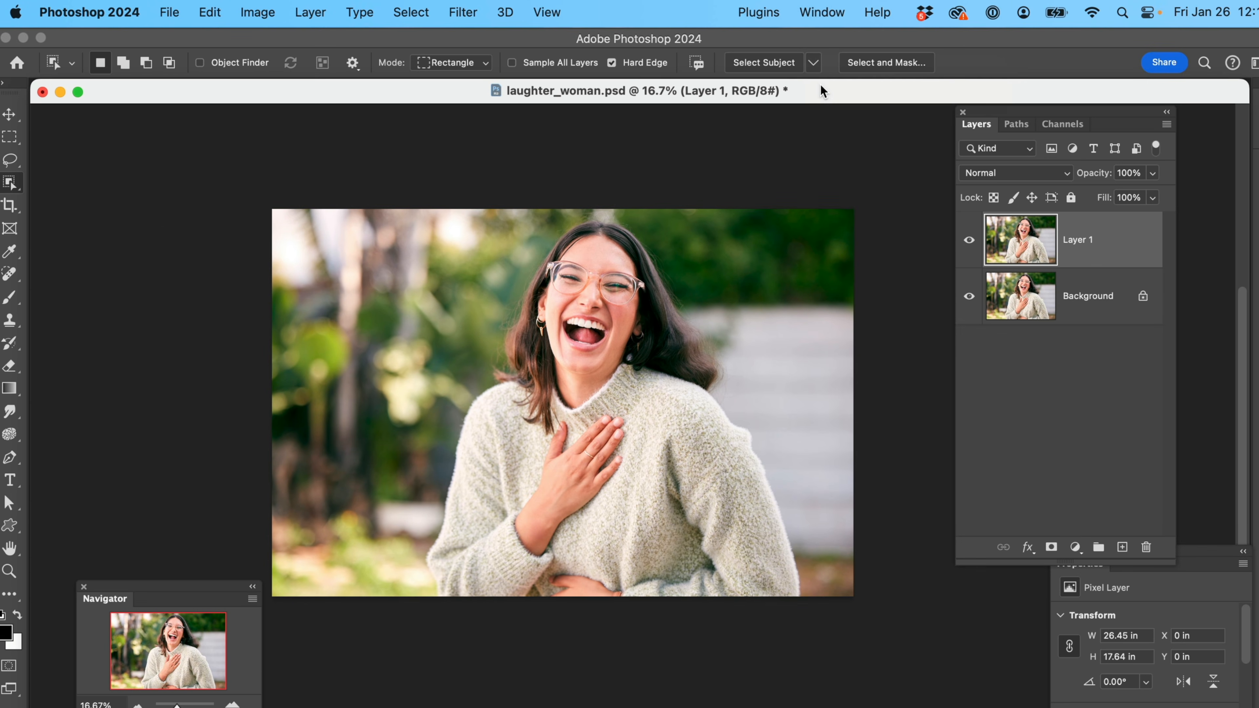
left_click(763, 63)
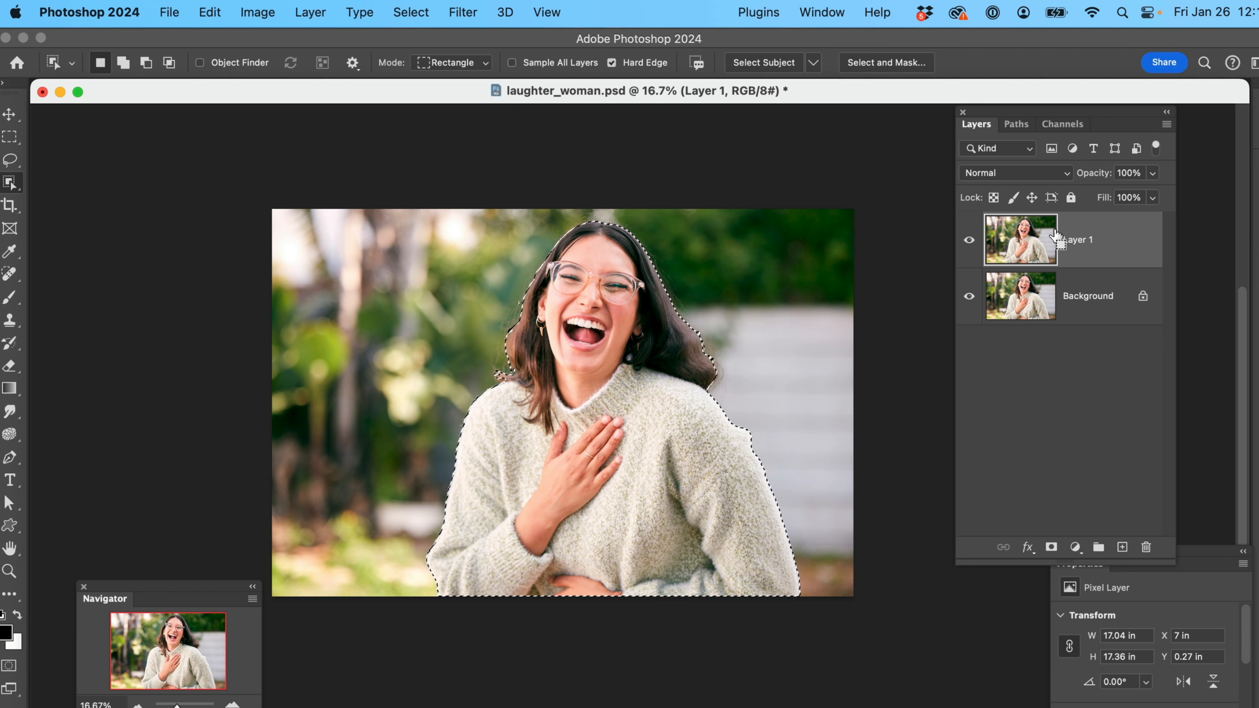
key("super+j")
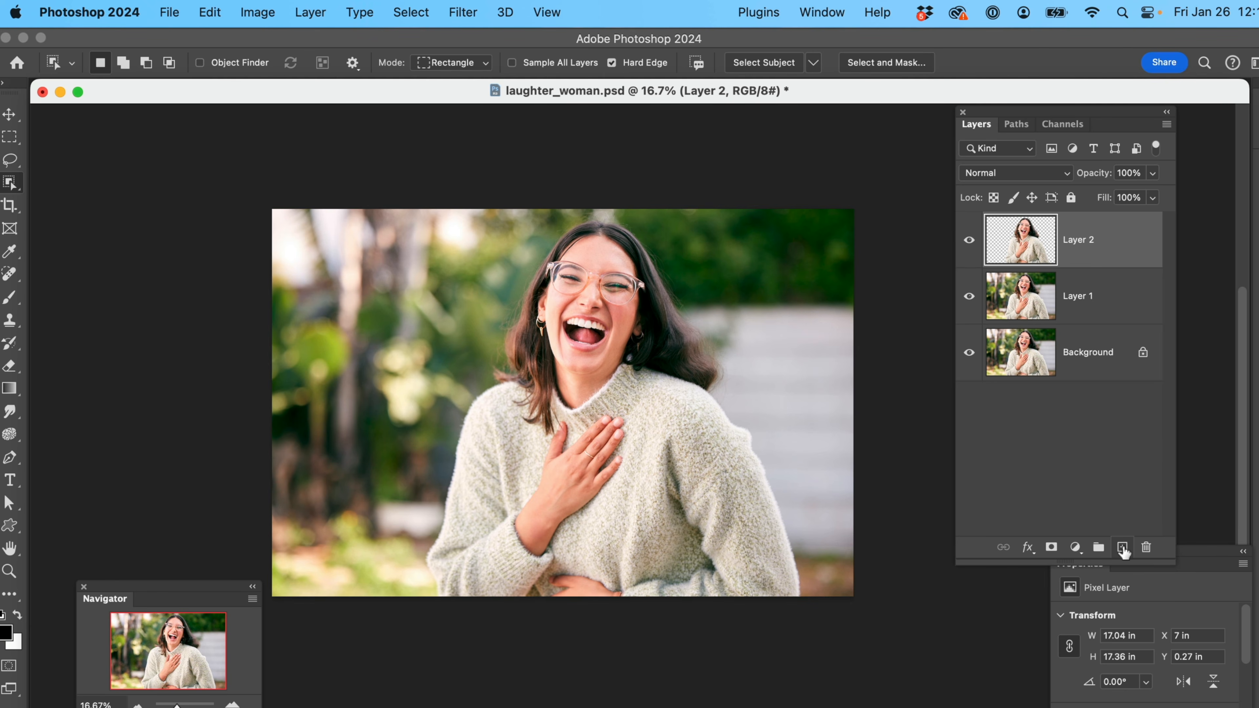
Add a new layer beneath the woman cutout and fill it with magenta in Normal mode at 100% opacity
left_click(1122, 547)
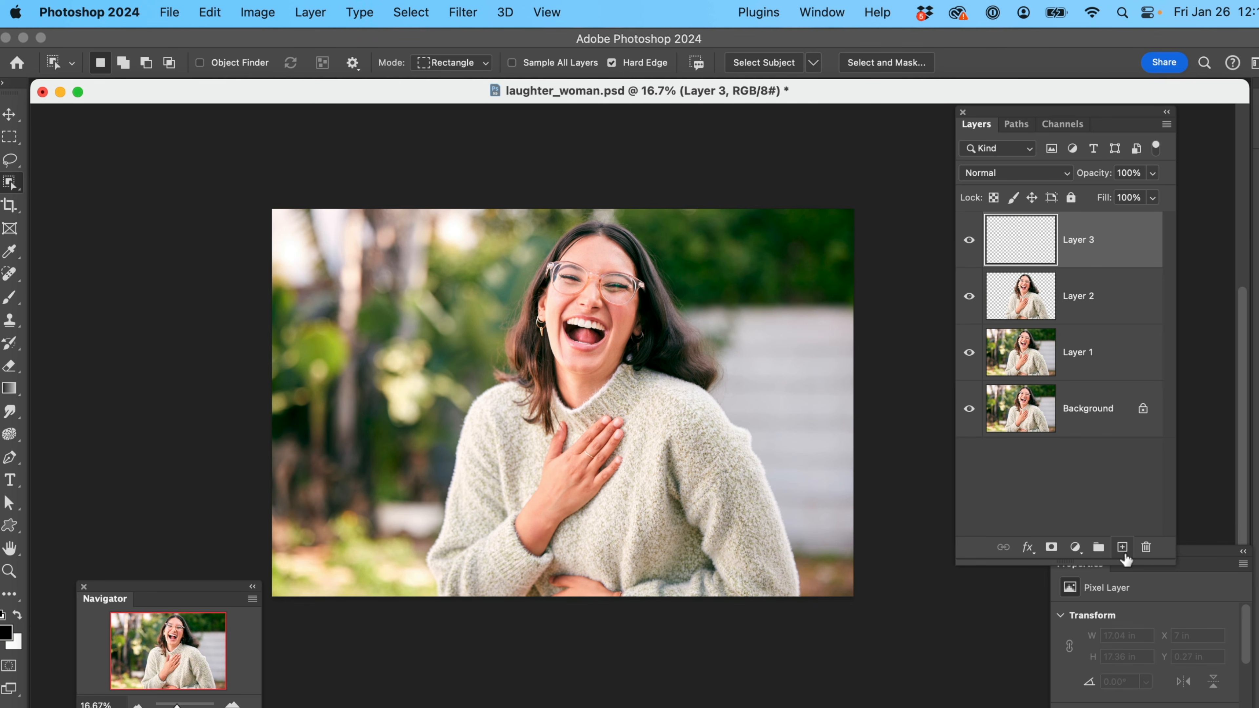
left_click_drag(1105, 260, 1094, 322)
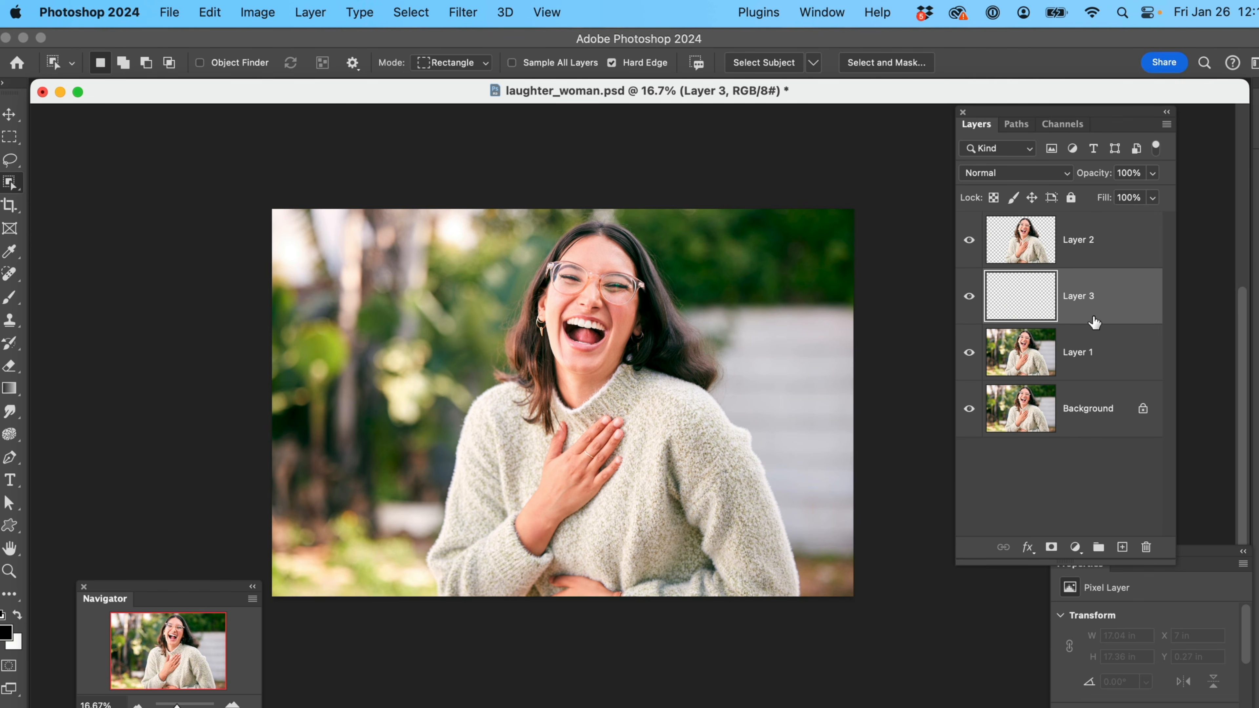
left_click(213, 13)
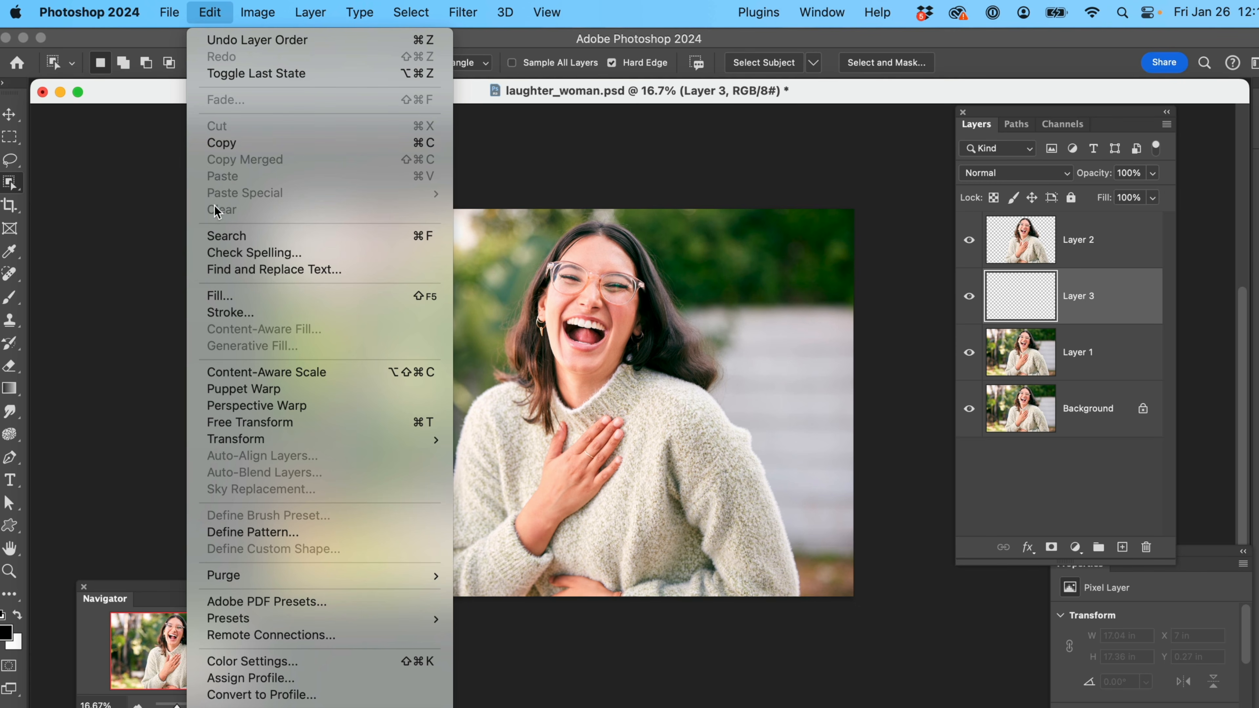
left_click(218, 296)
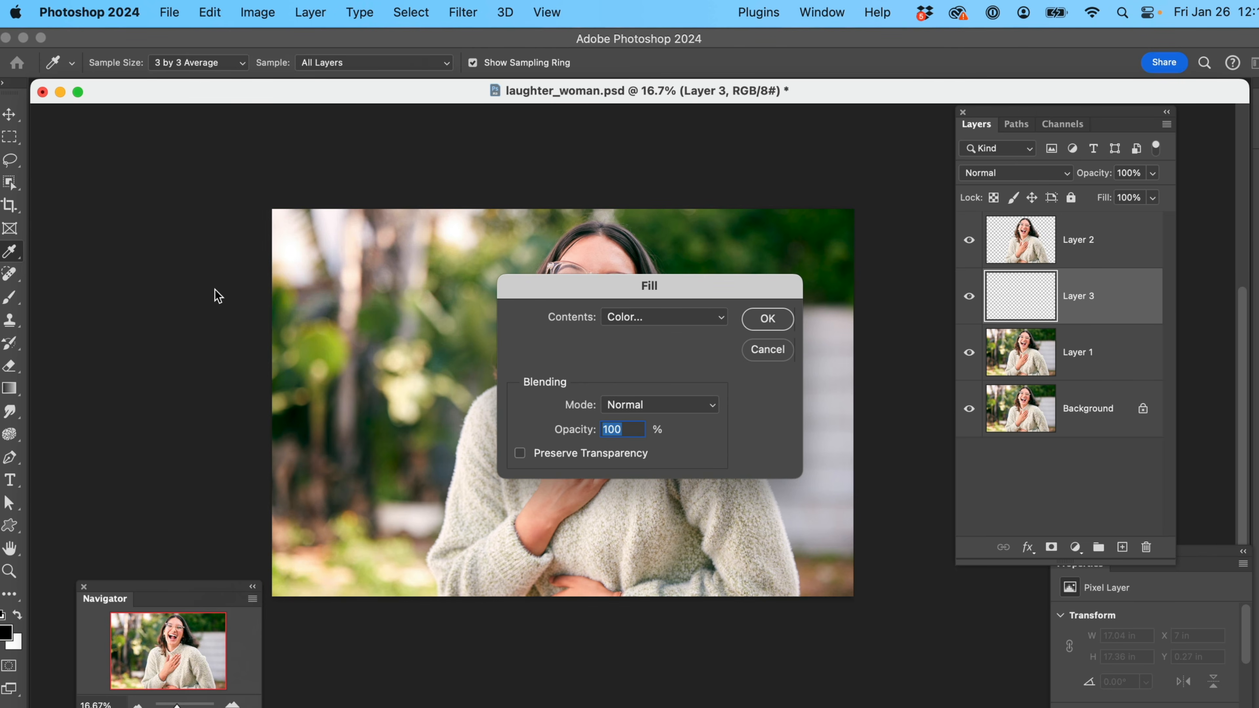
left_click(767, 320)
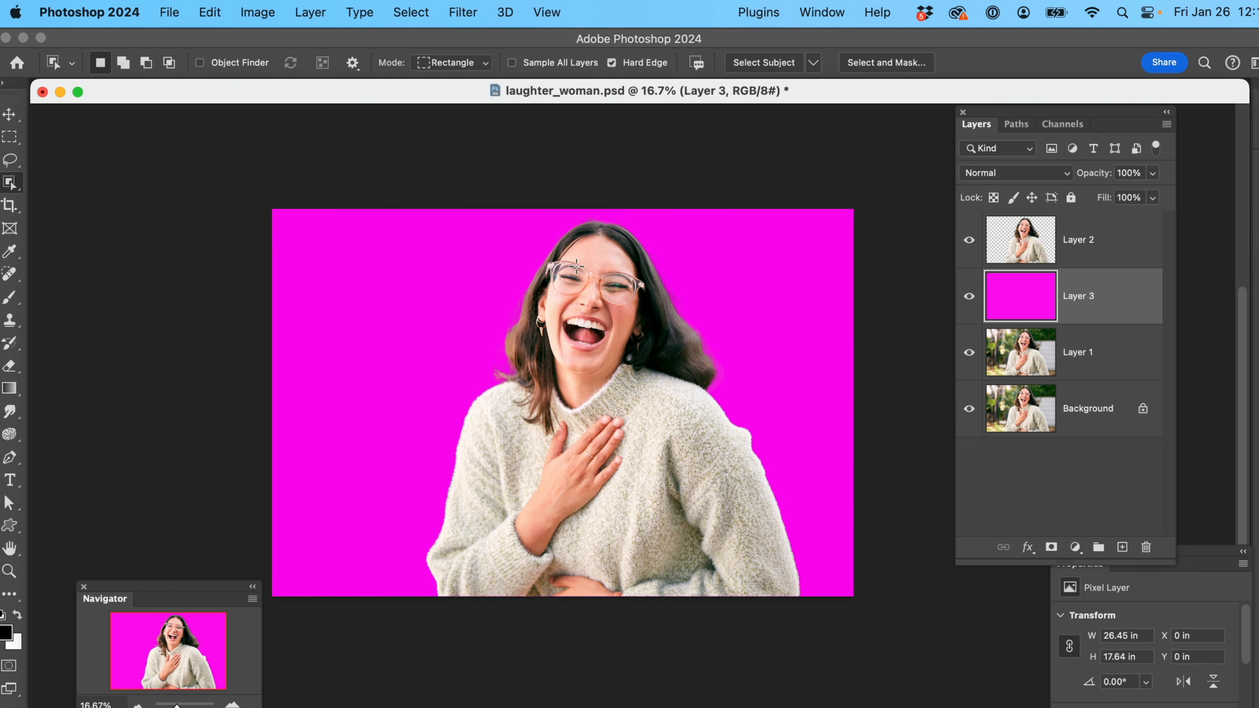
Erase the wispy fringe above the woman's hair on the cutout layer with a size 90 eraser
key("z")
left_click_drag(518, 237, 564, 283)
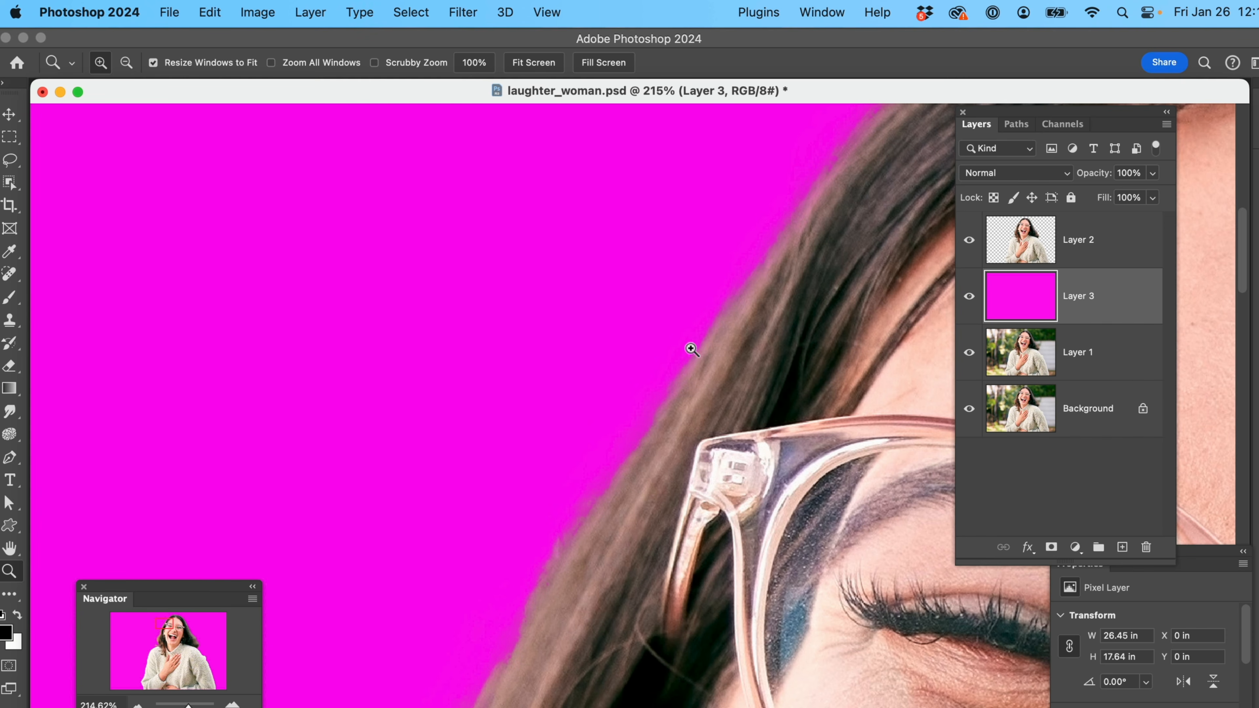
left_click_drag(833, 292, 171, 605)
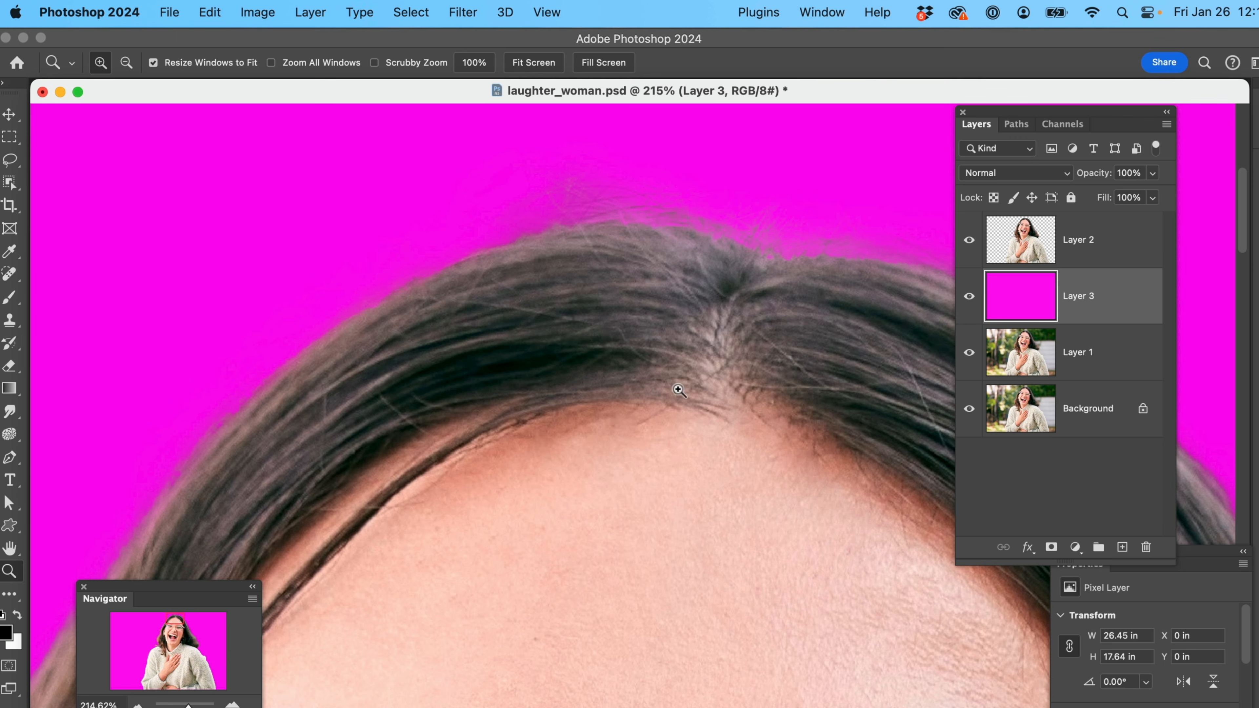
left_click(1070, 239)
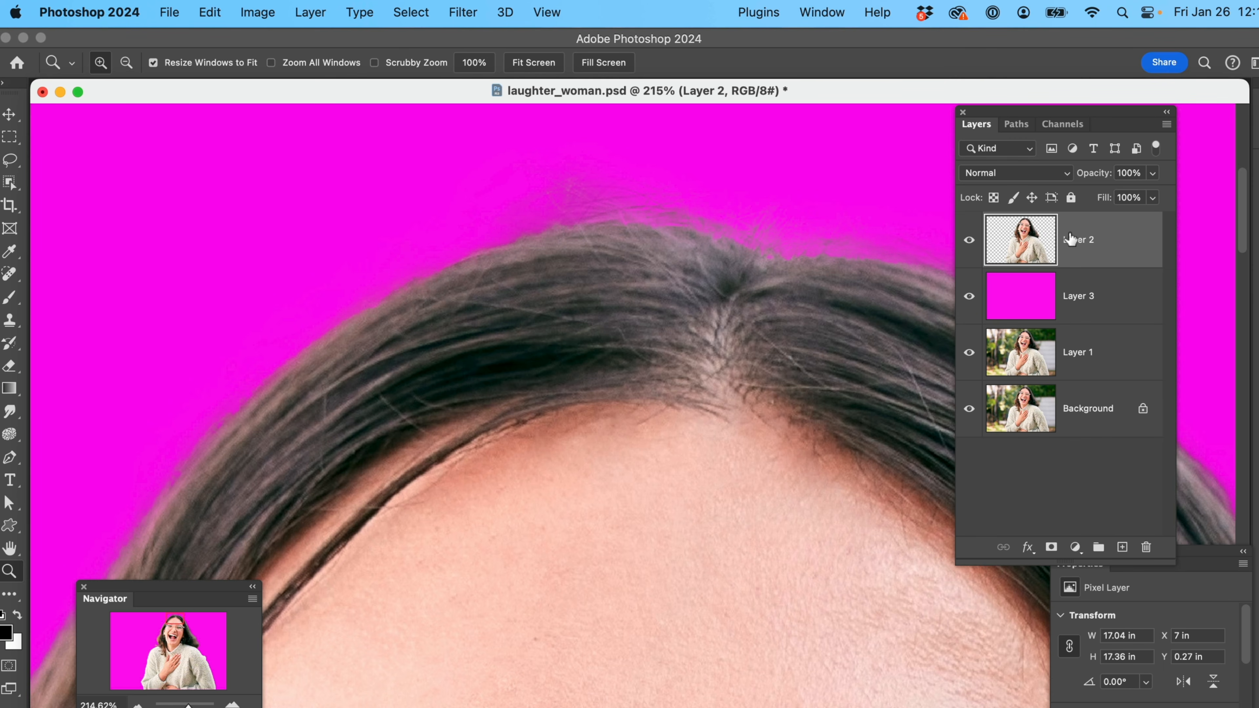
left_click(9, 366)
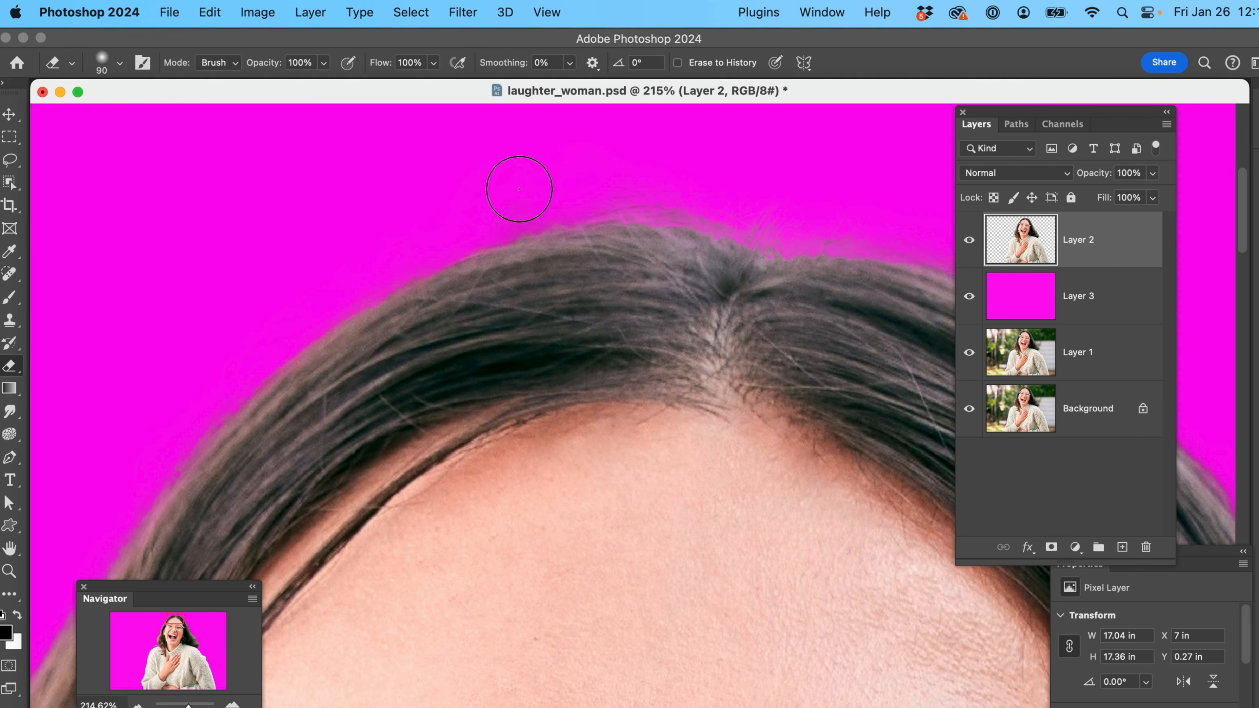
left_click_drag(569, 181, 898, 208)
left_click_drag(731, 332, 461, 235)
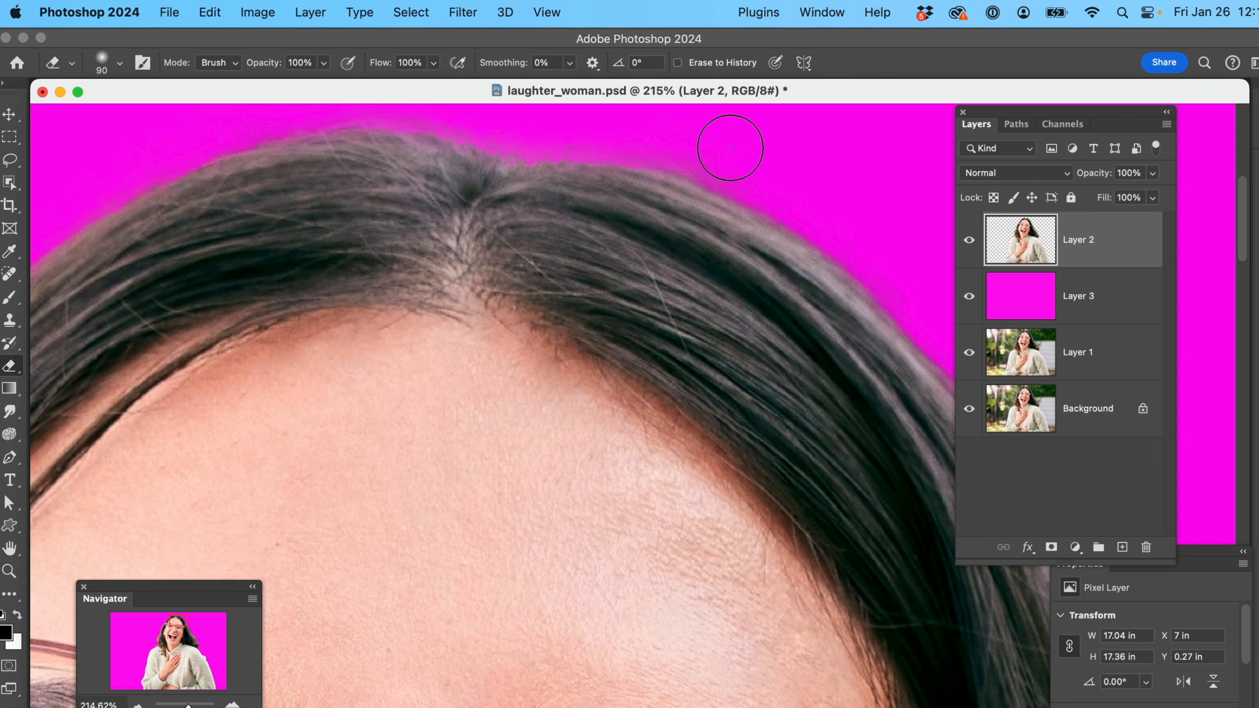
key("super+0")
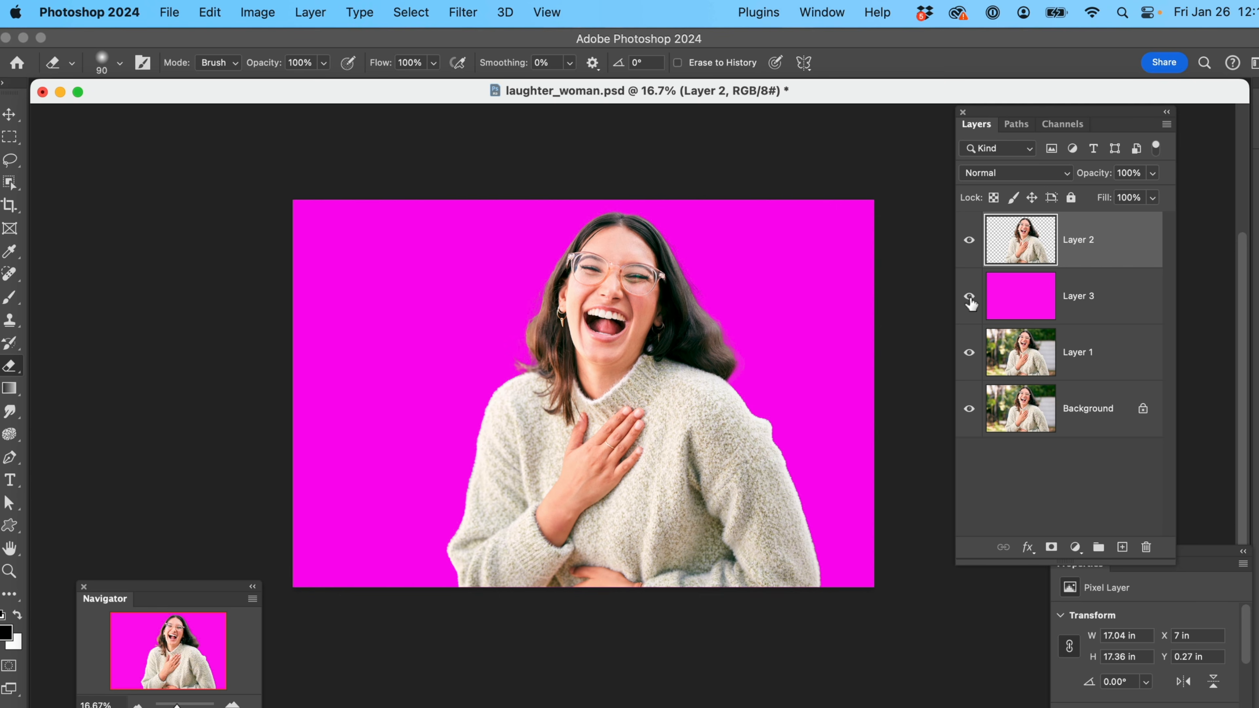
Hide and delete the magenta layer beneath the woman cutout
left_click(969, 297)
left_click_drag(1104, 297, 1146, 546)
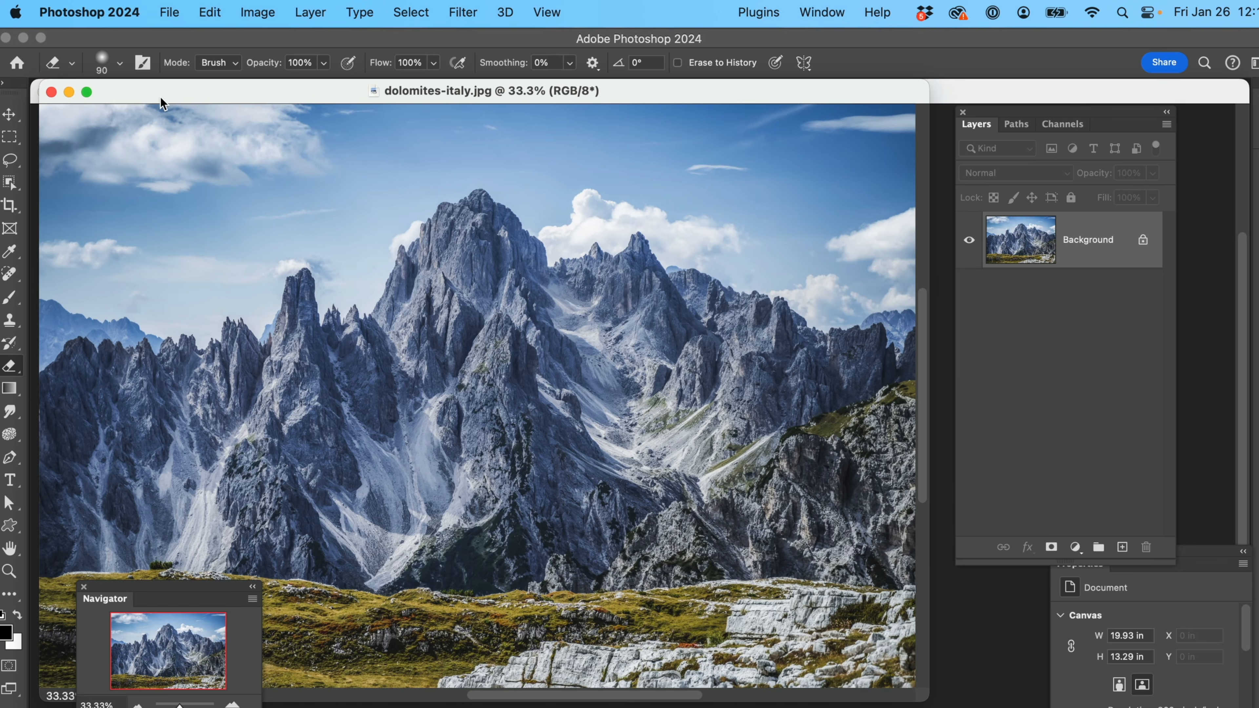
Bring up dolomites-italy.jpg, and move and narrow the laughter_woman.psd window so both documents can be reached
left_click_drag(156, 100, 290, 282)
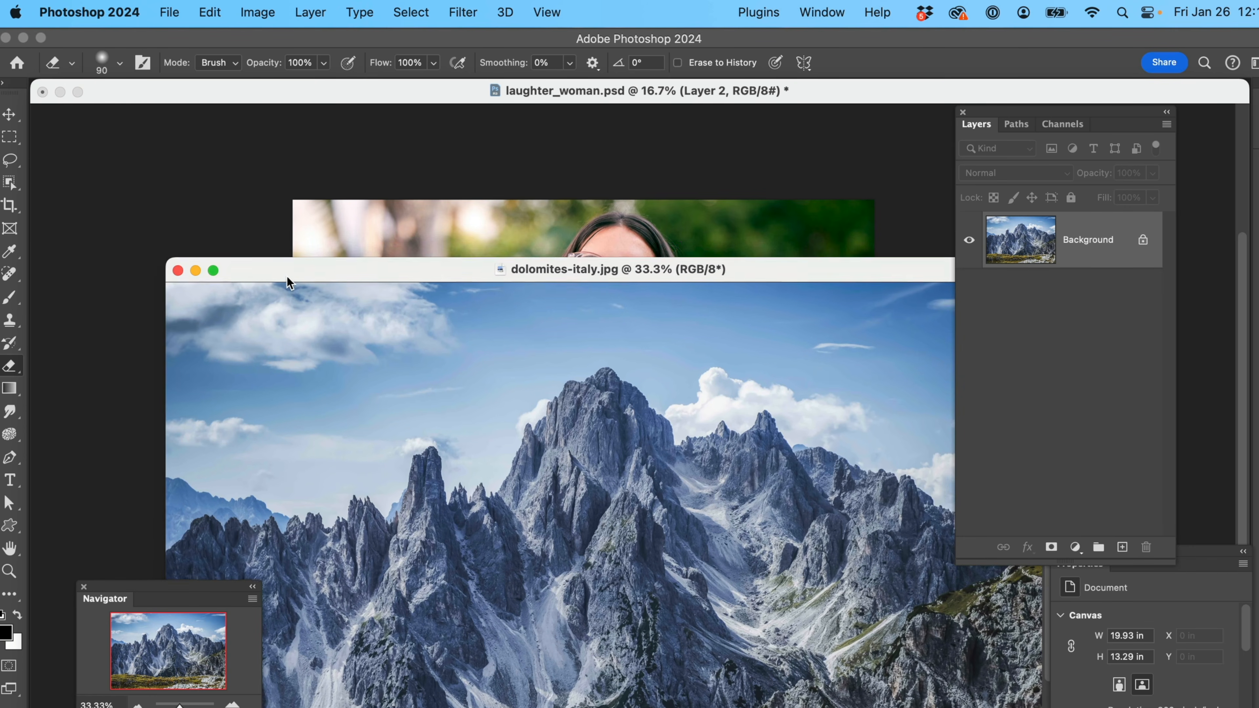
left_click(374, 175)
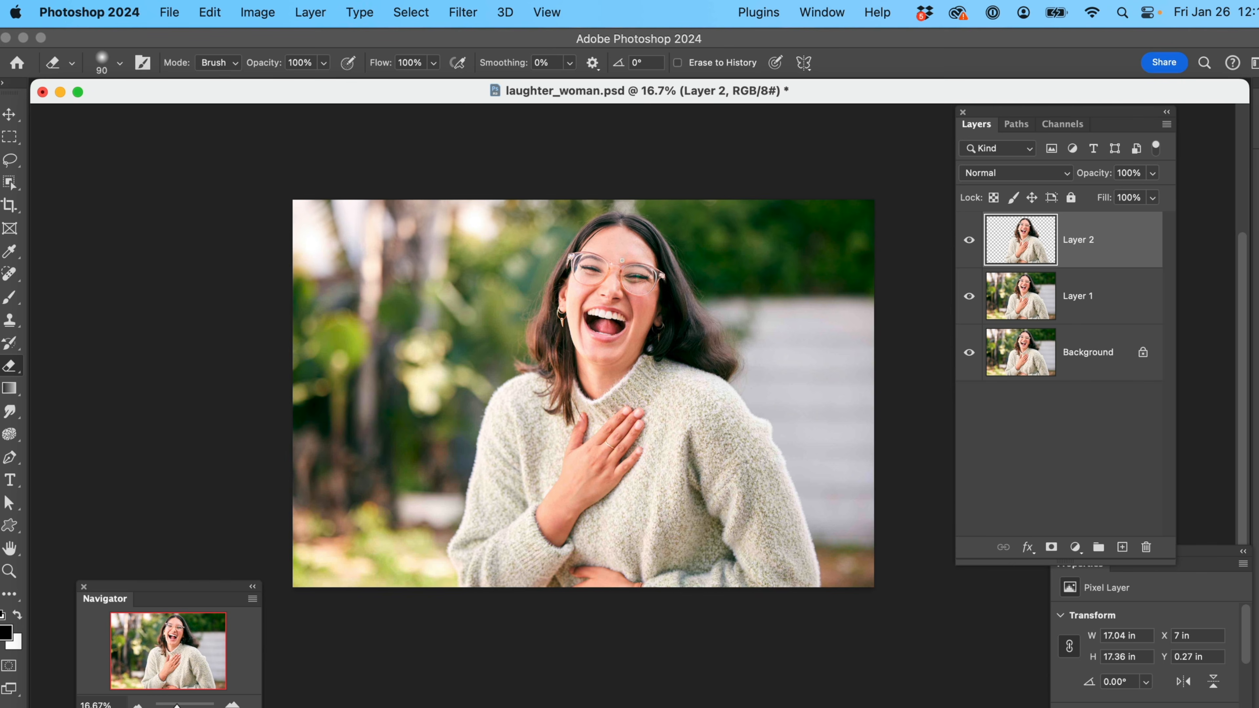
left_click_drag(451, 92, 398, 113)
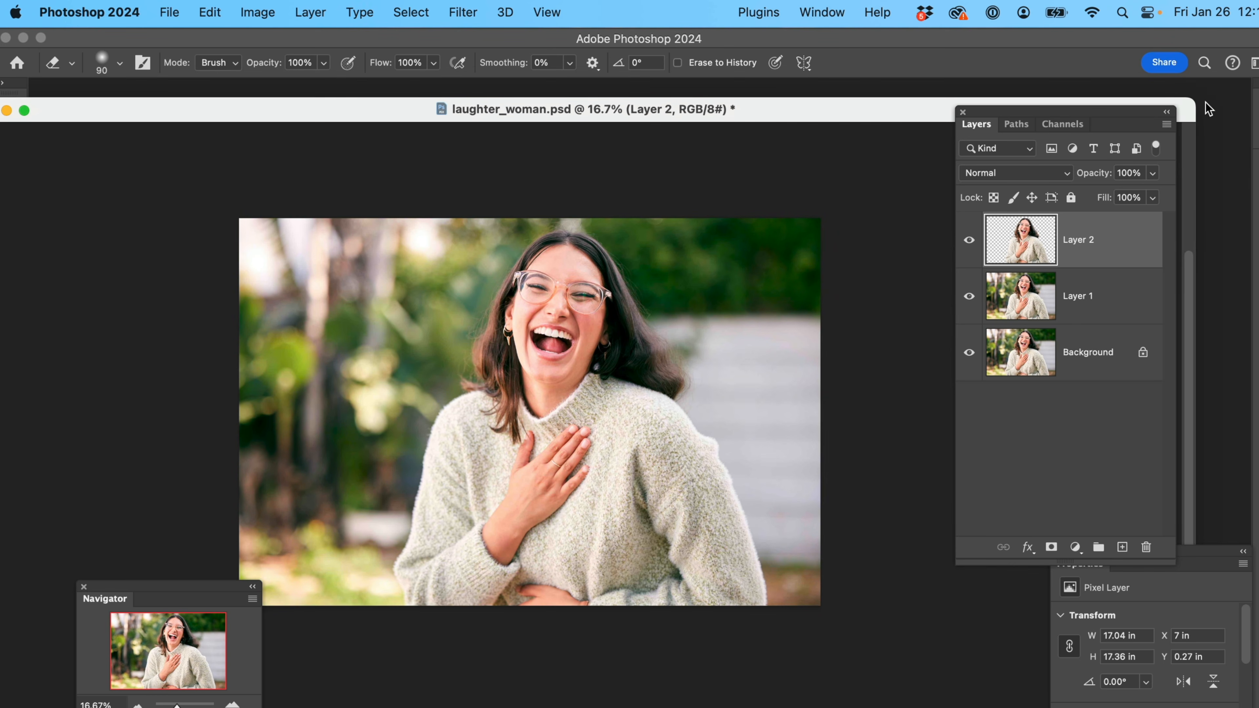
left_click_drag(1189, 105, 731, 115)
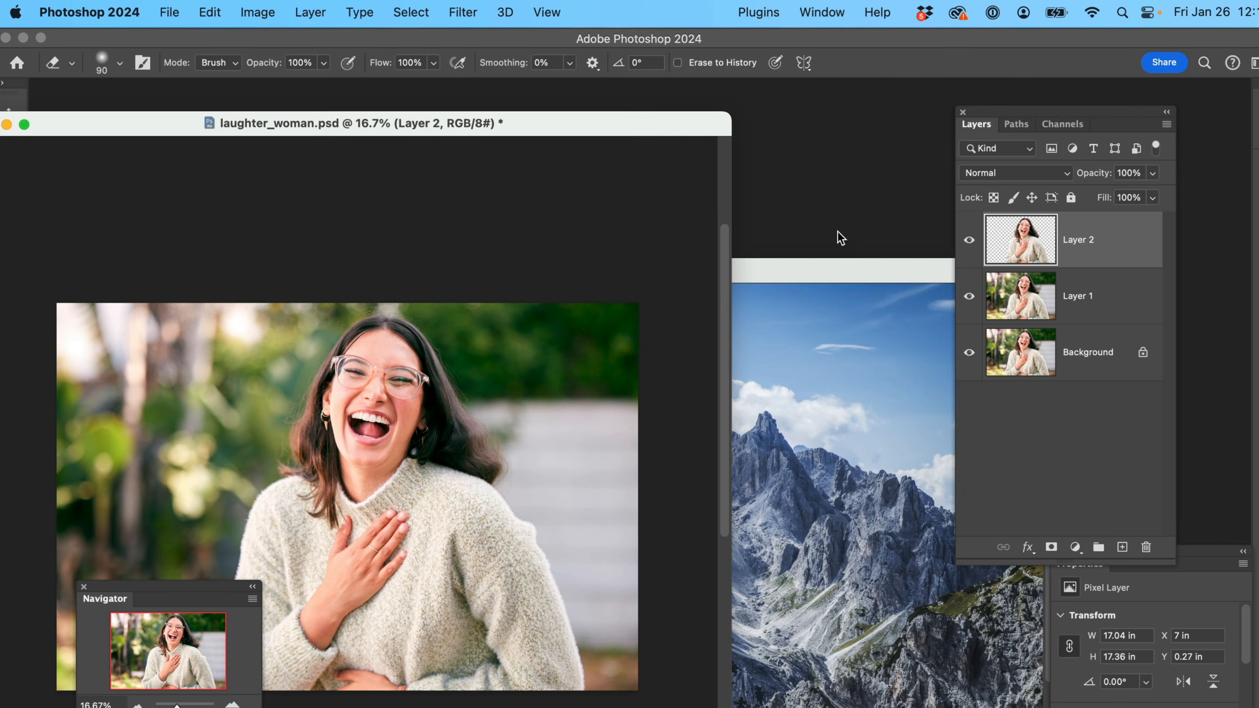
Copy the Background layer of dolomites-italy.jpg into laughter_woman.psd above the woman cutout
left_click(822, 272)
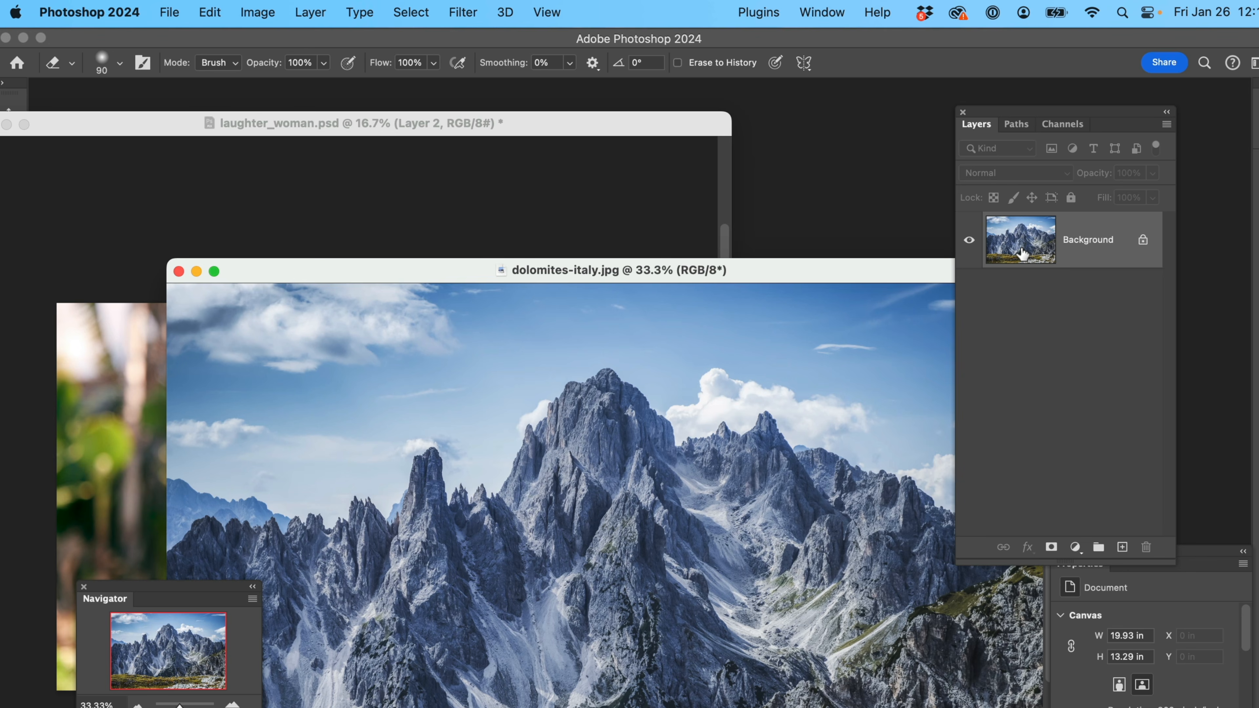
left_click_drag(1022, 252, 111, 409)
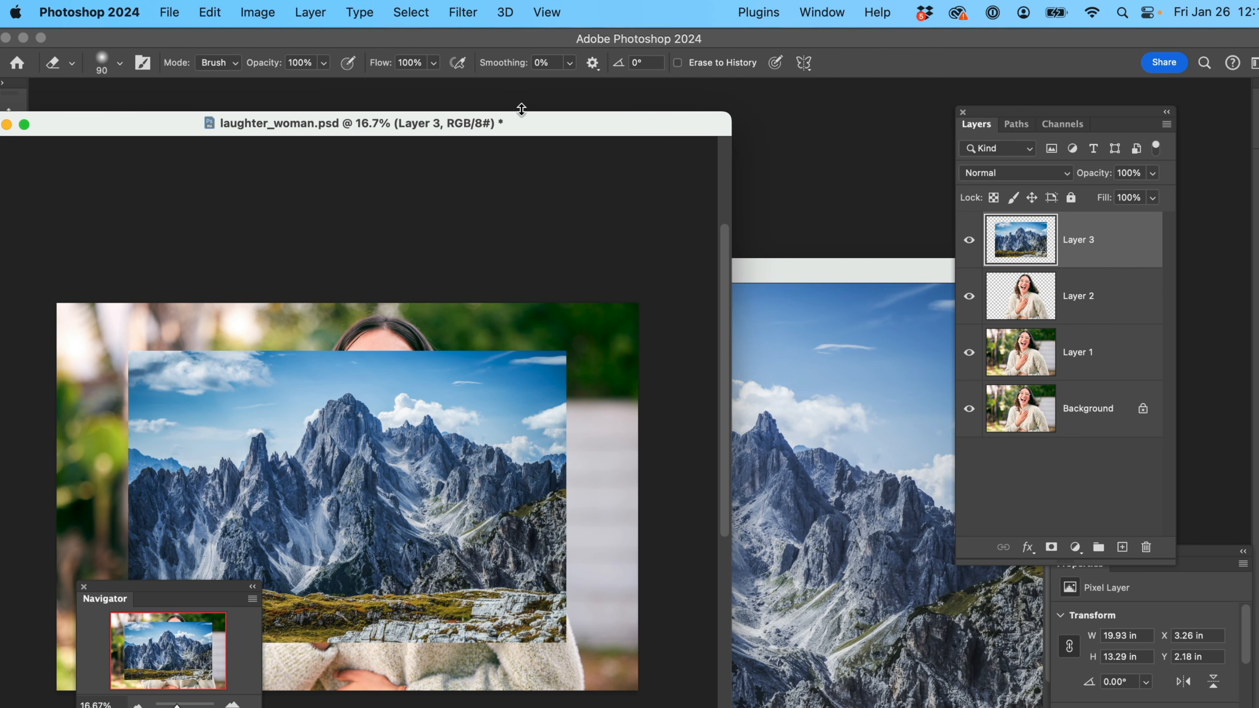
left_click_drag(559, 138, 746, 114)
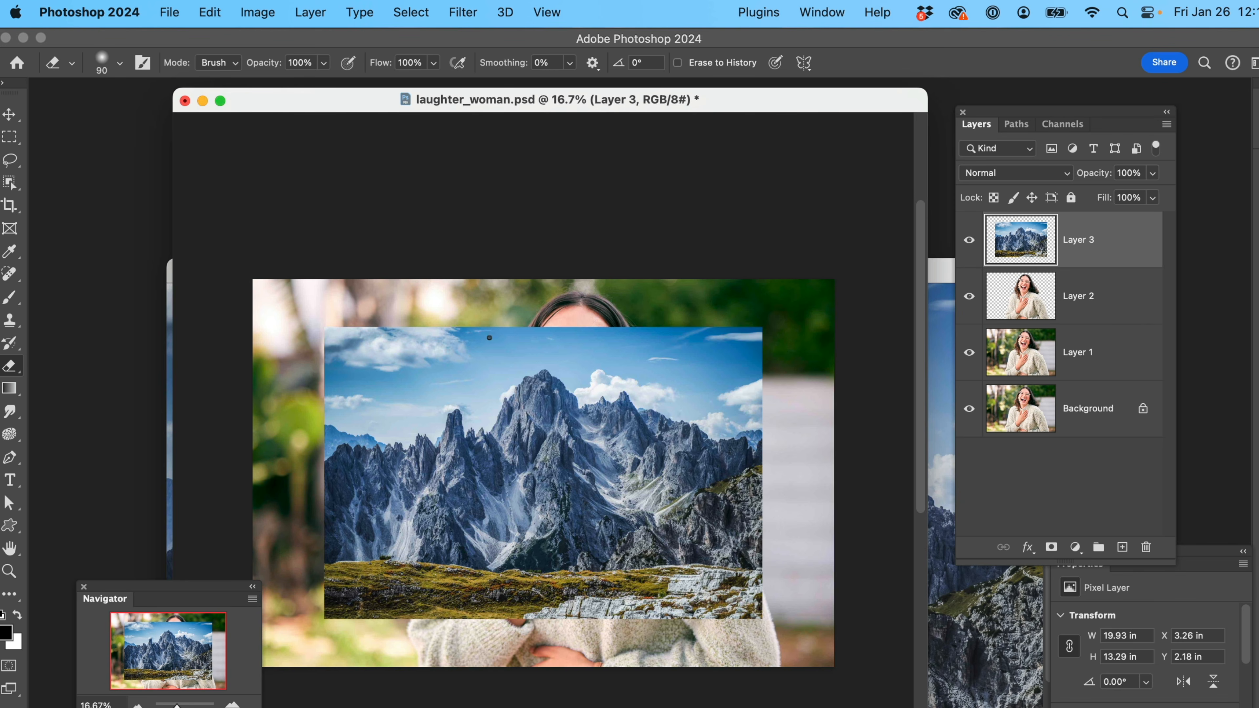
Scale the mountain layer to about 148% so it covers the whole canvas, and move the woman cutout layer above it
left_click(210, 14)
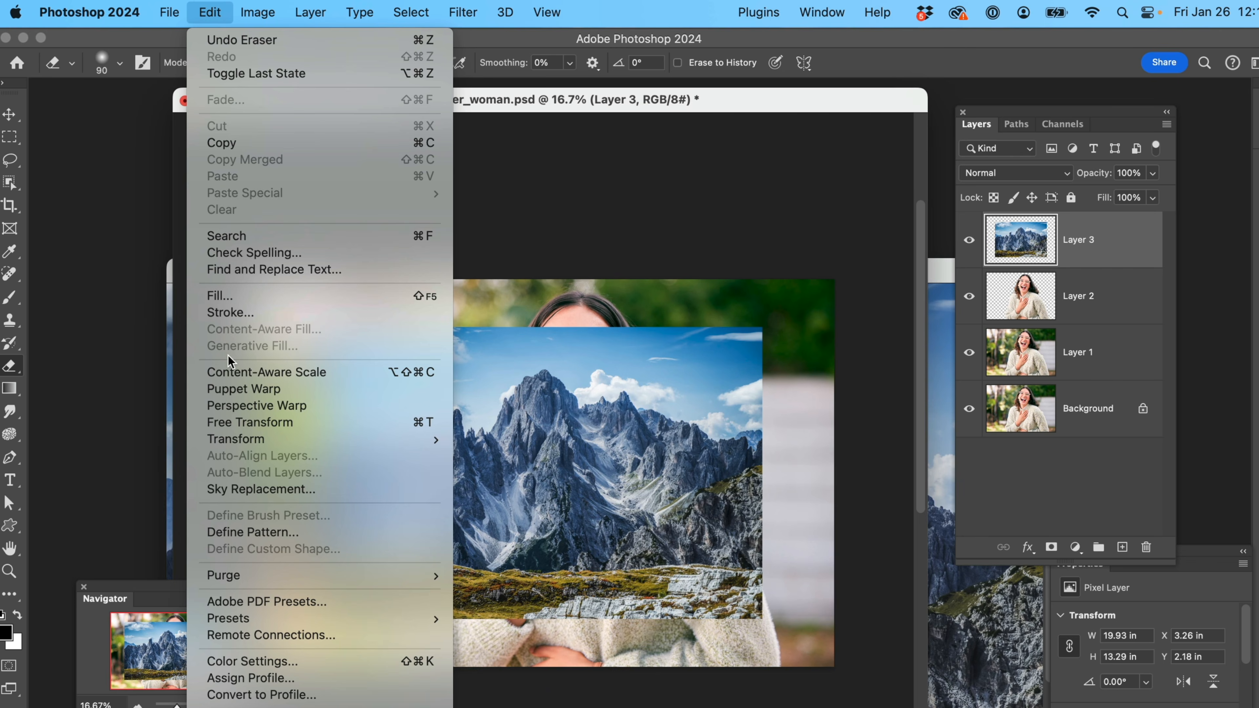
mouse_move(267, 439)
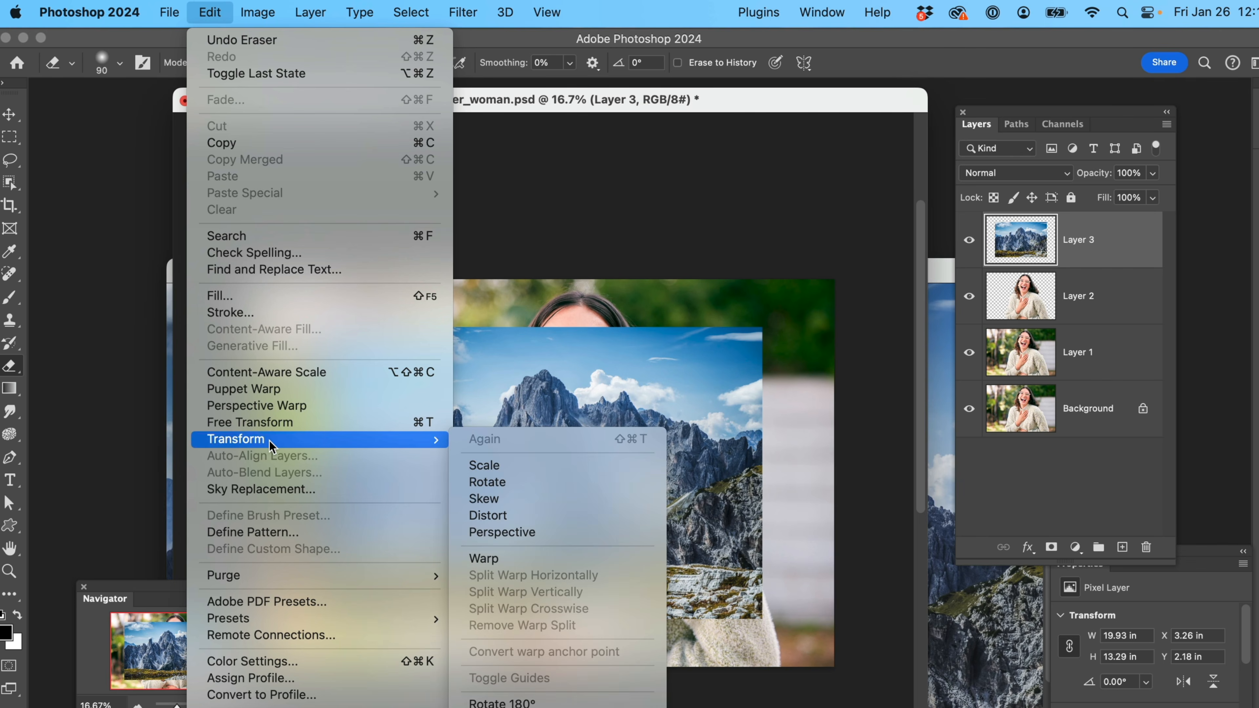
left_click(488, 461)
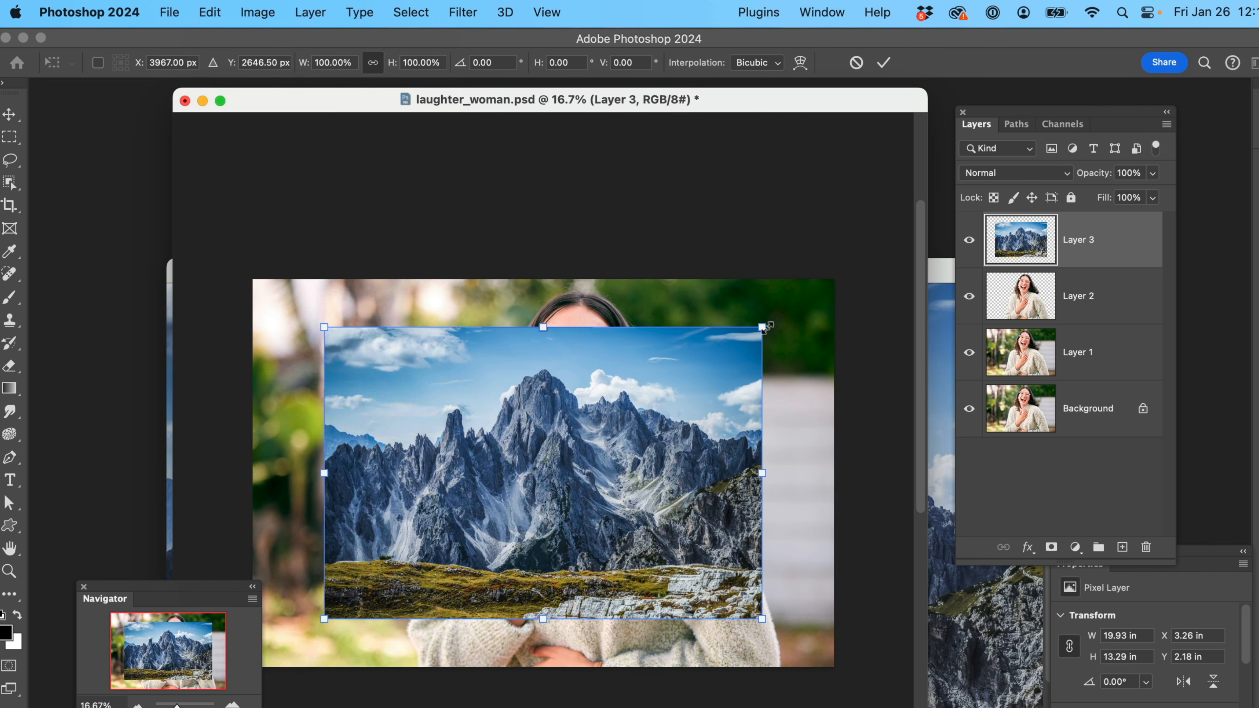
left_click_drag(763, 328, 867, 257)
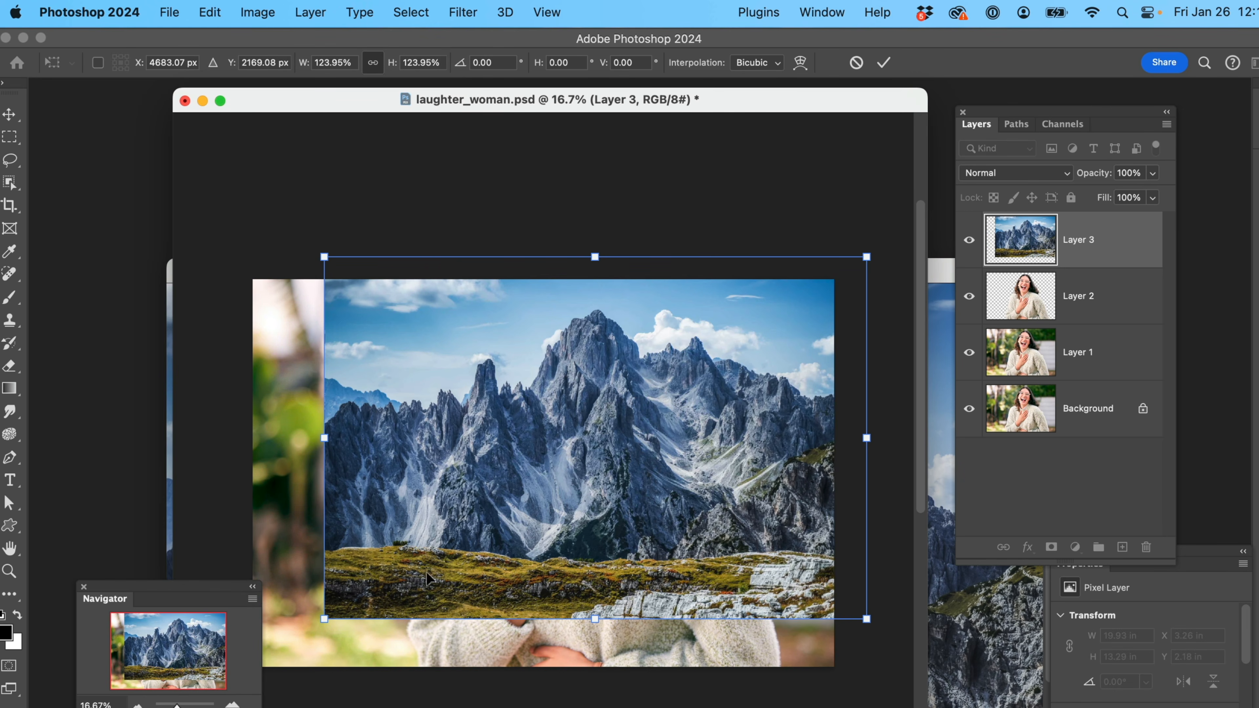
left_click_drag(318, 613, 232, 700)
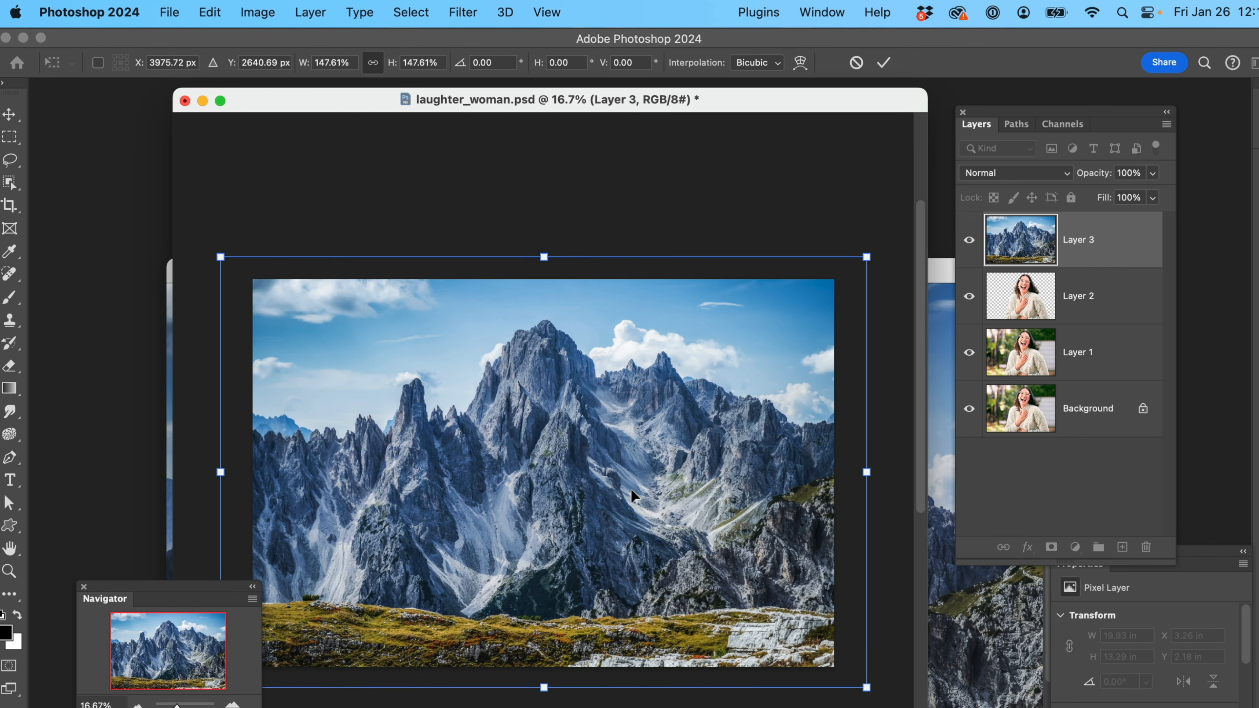
key("Return")
key("e")
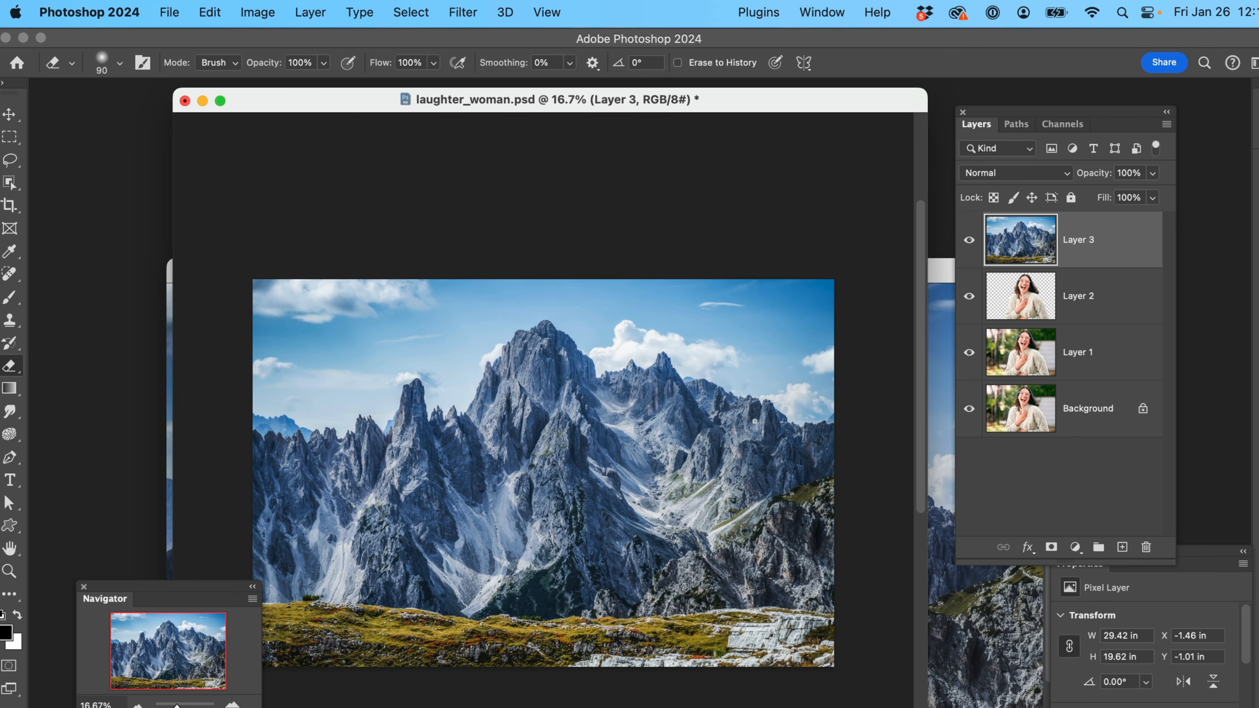
left_click(1085, 299)
left_click_drag(1086, 302, 1079, 233)
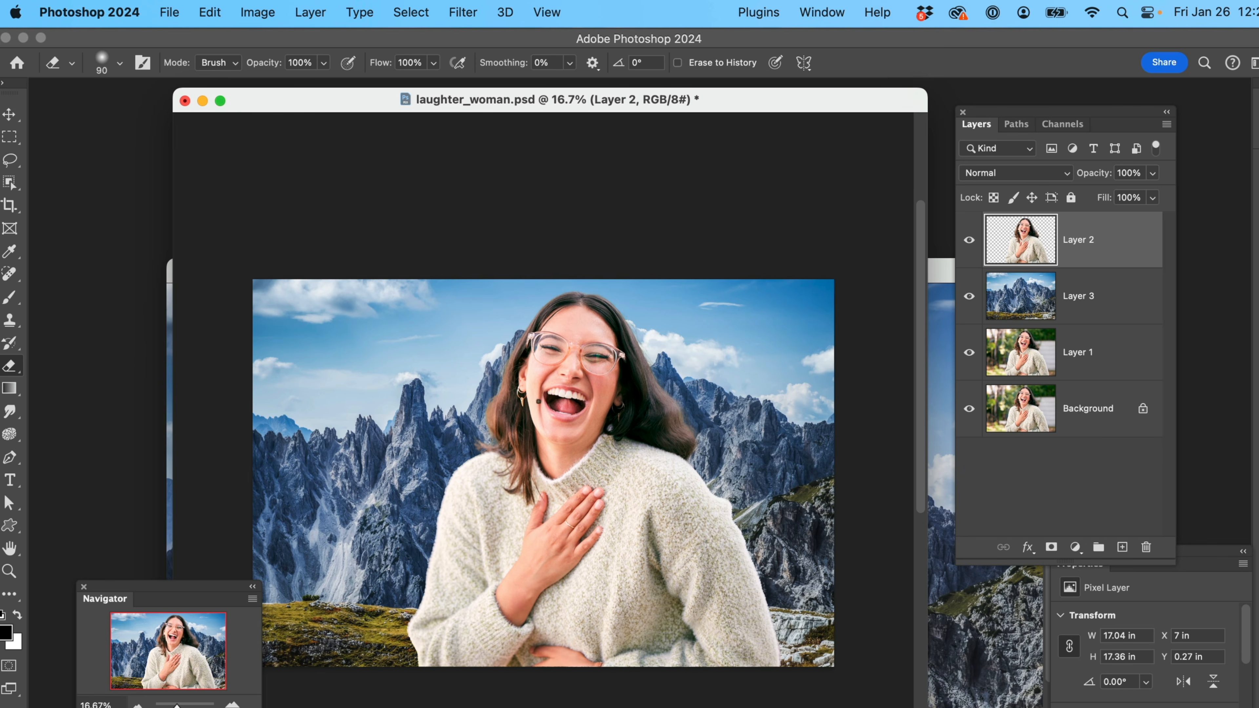
Open Paris.jpg from the Ps Images folder
left_click(172, 14)
left_click(184, 57)
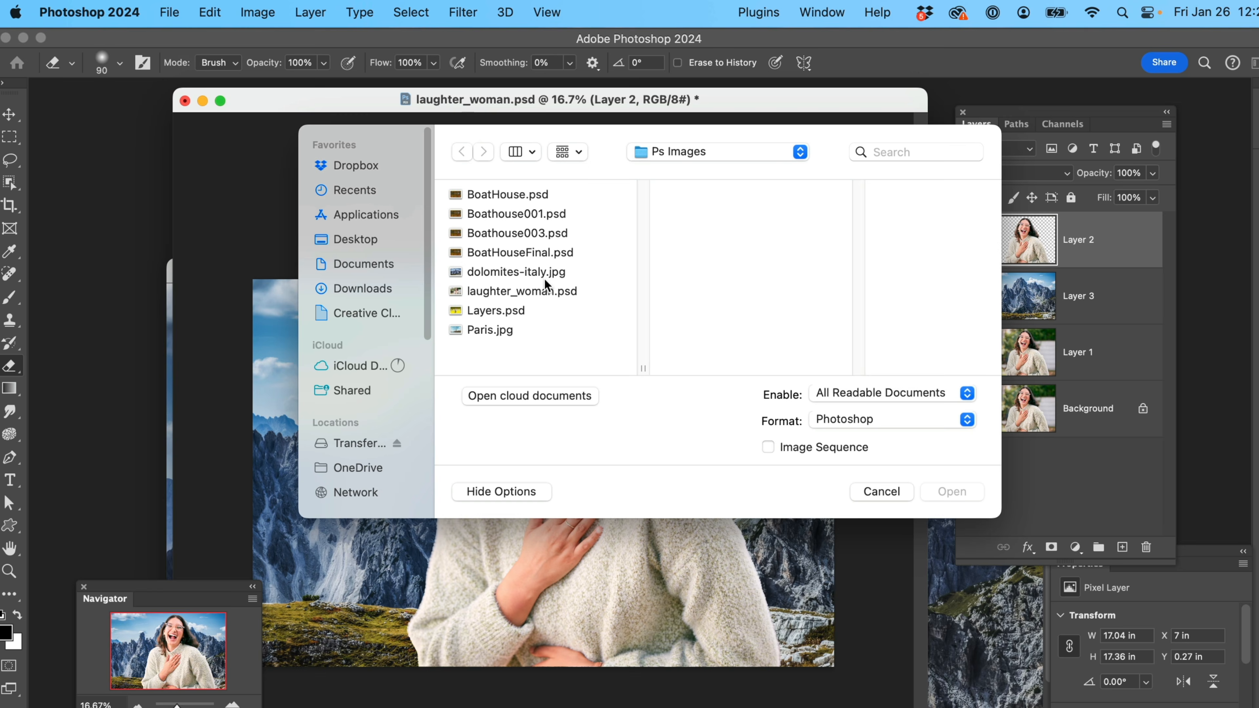
left_click(479, 332)
left_click(945, 490)
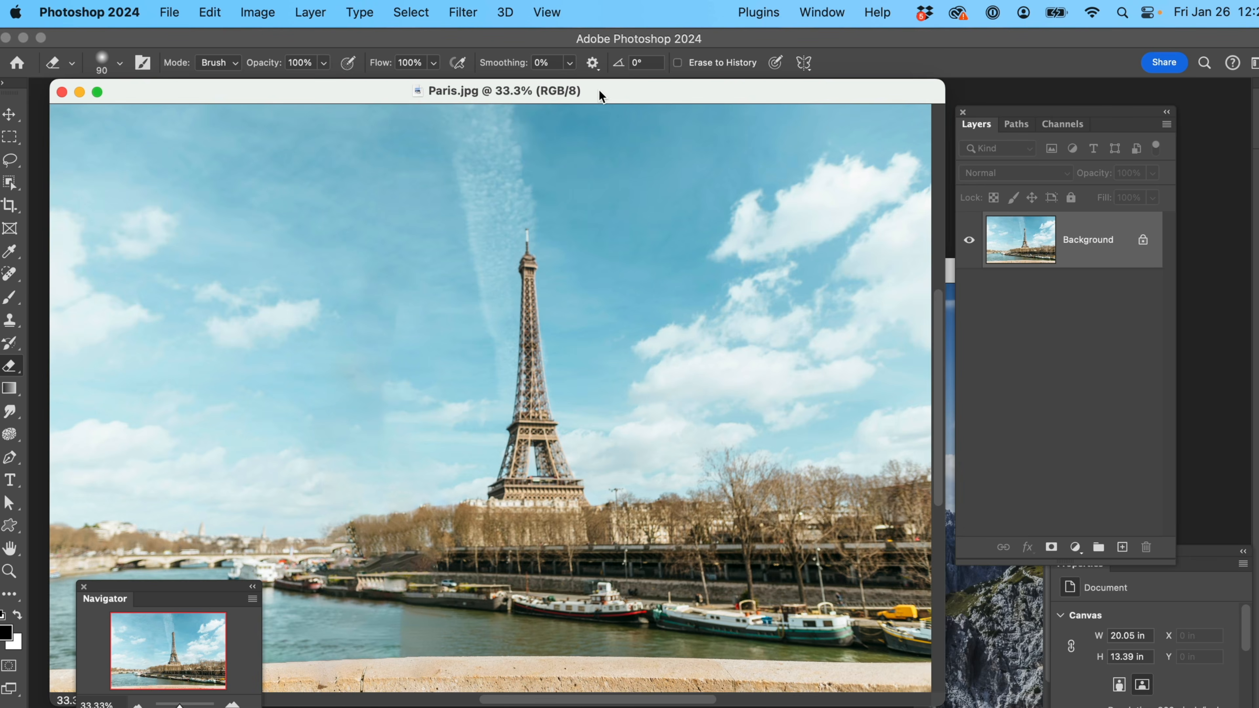
Move the Paris.jpg window clear of laughter_woman.psd and copy its Background layer into that document with the Move tool
left_click_drag(599, 89, 787, 275)
left_click_drag(436, 281, 712, 274)
key("v")
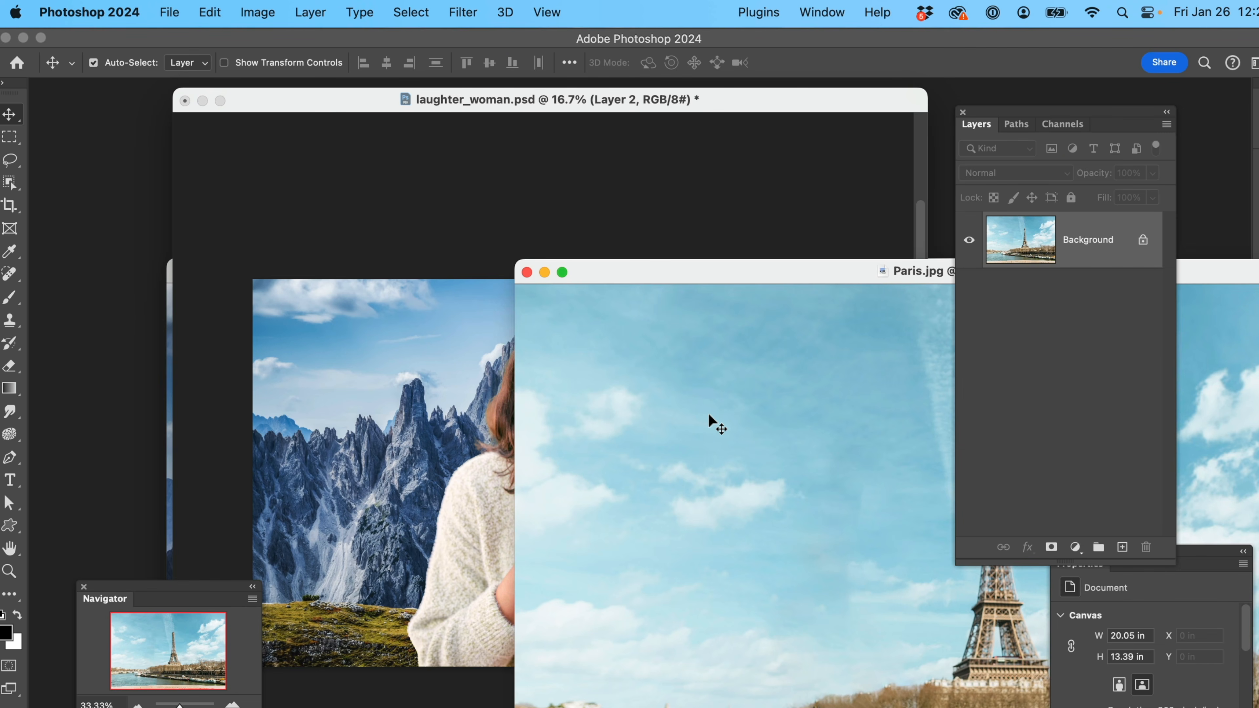
left_click_drag(709, 415, 421, 428)
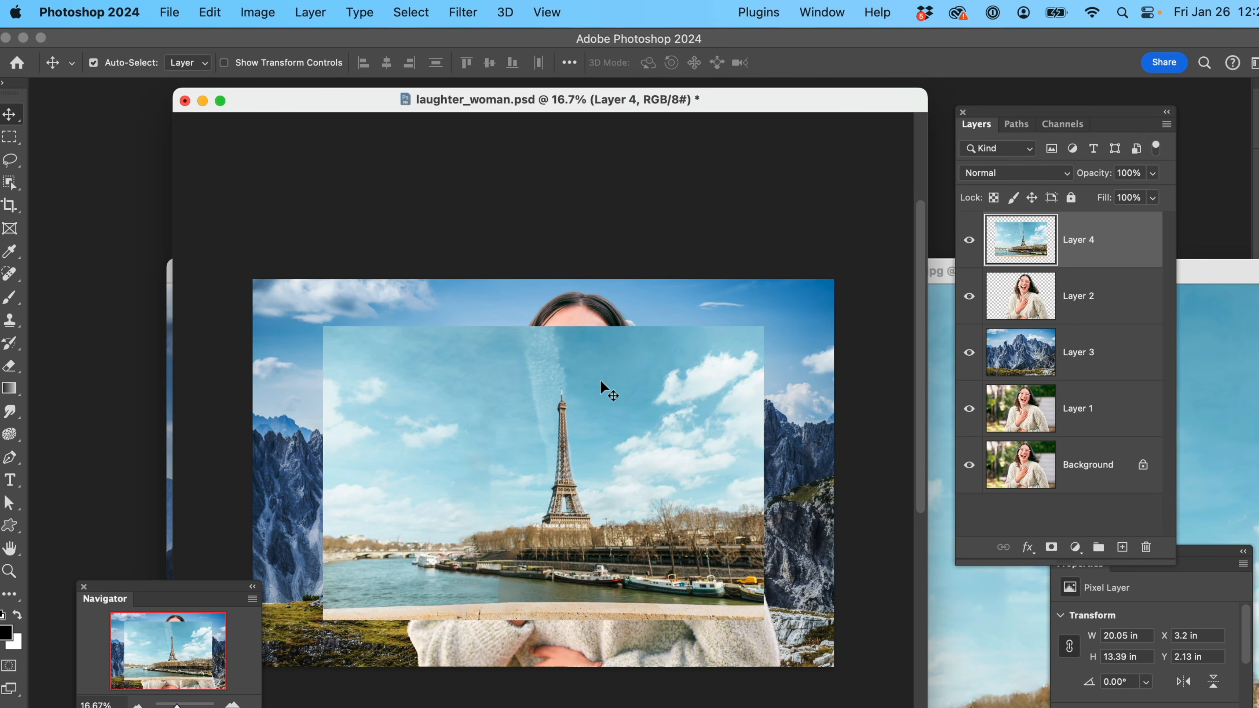
Scale the Paris layer to about 143% so it covers the whole canvas
left_click(212, 14)
mouse_move(248, 441)
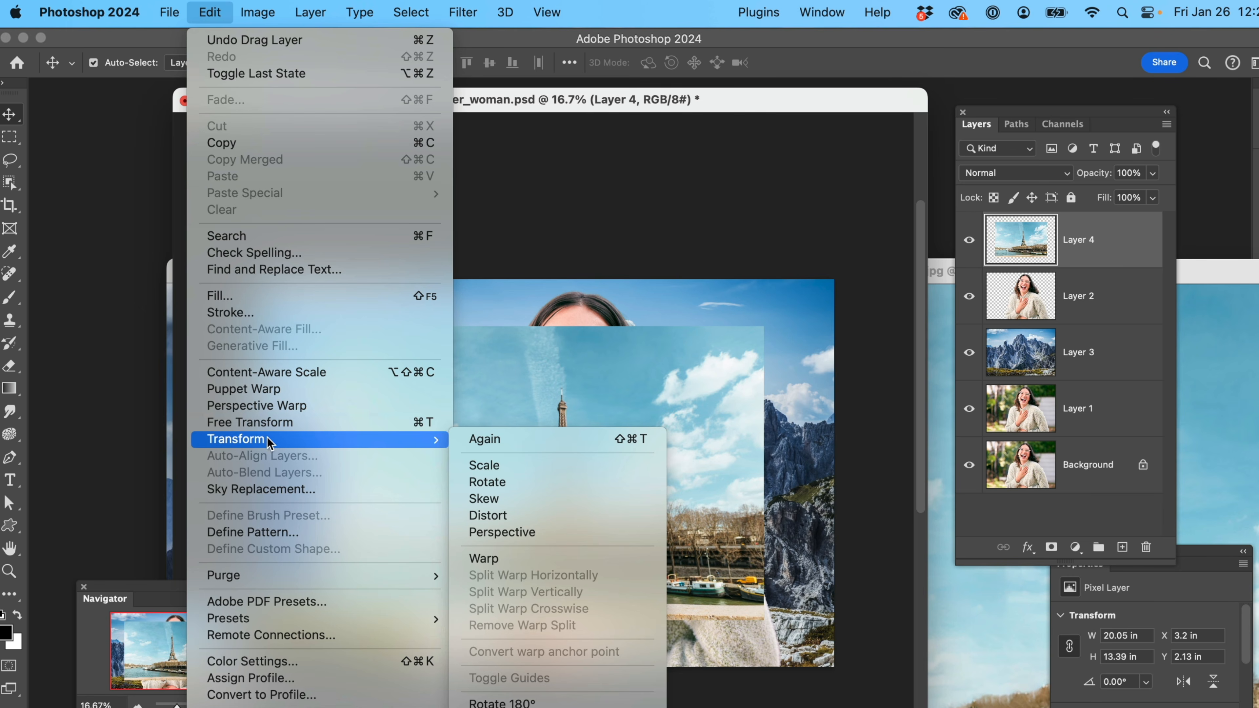
left_click(496, 467)
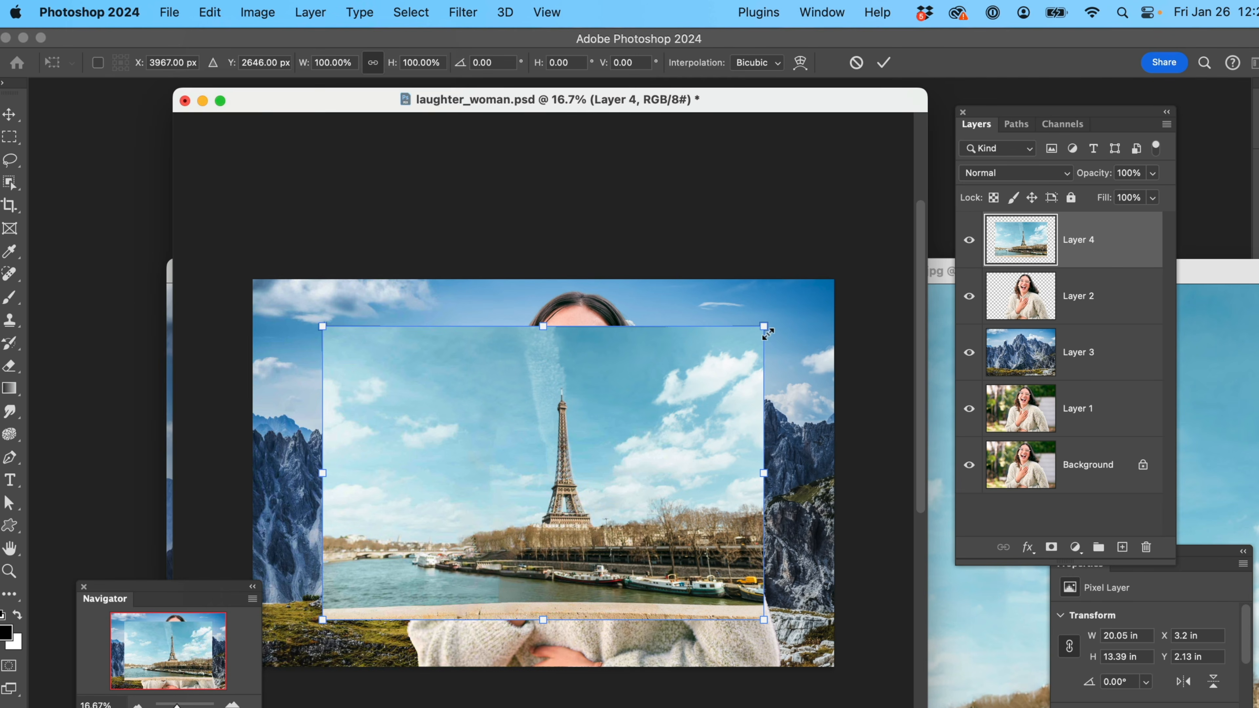
left_click_drag(763, 329, 848, 284)
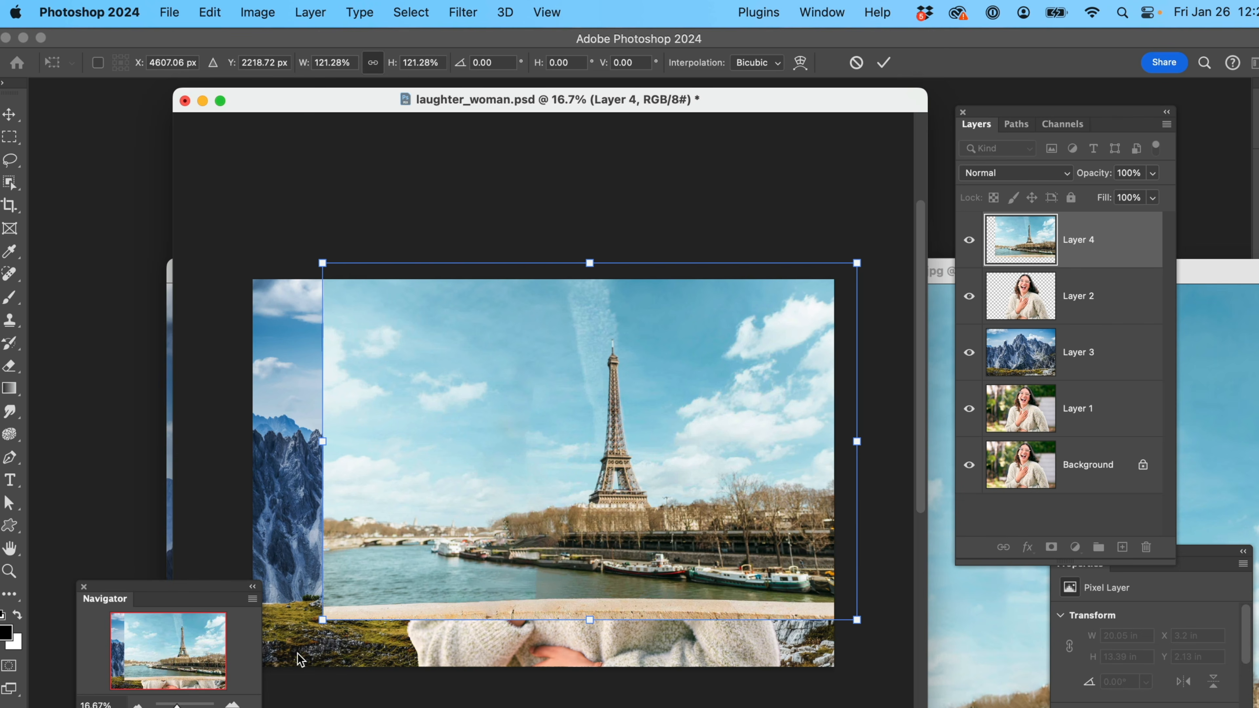
left_click_drag(323, 617, 226, 687)
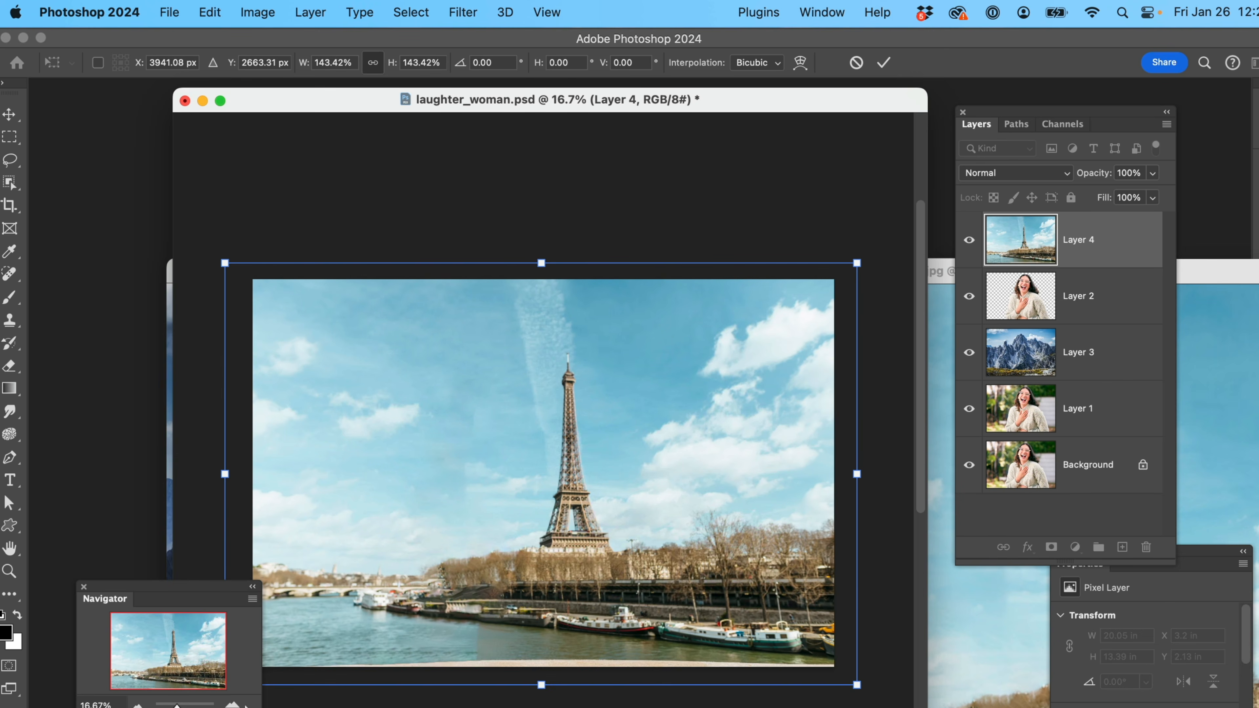
key("Return")
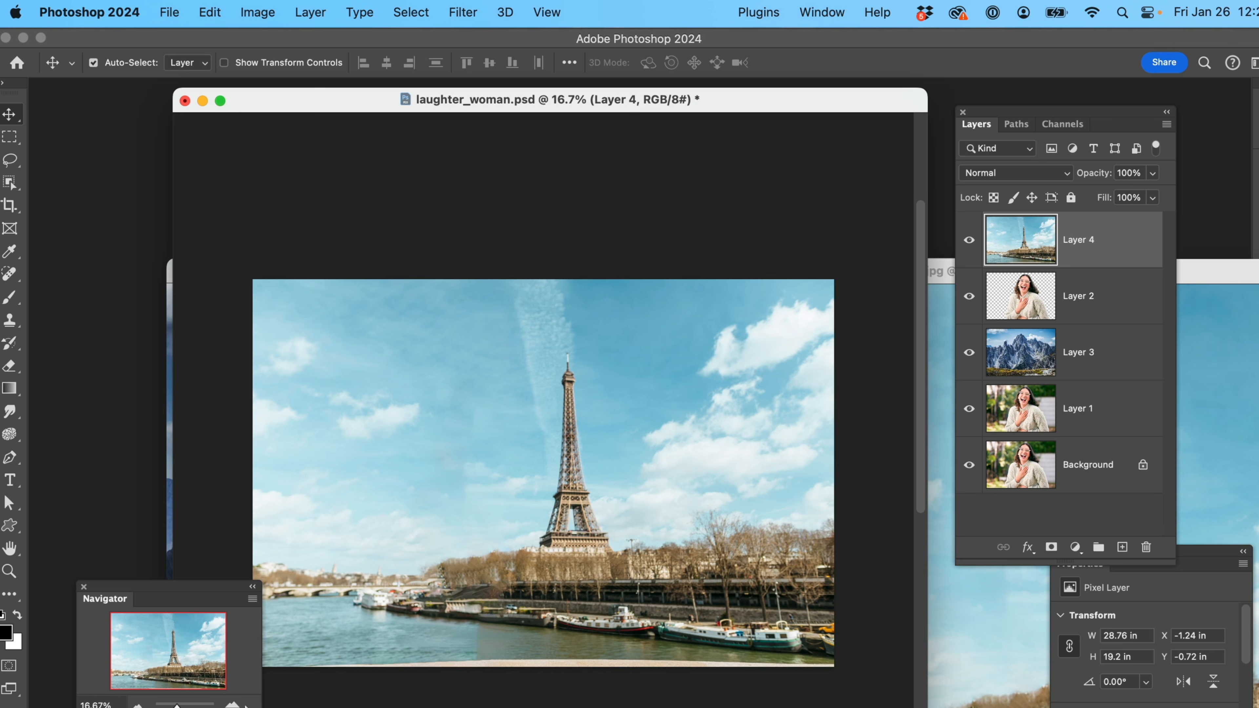
Place the woman cutout layer above the Paris layer and shift her toward the left side of the picture, at about X 2.29 in
left_click(1101, 299)
left_click_drag(1101, 299, 1077, 223)
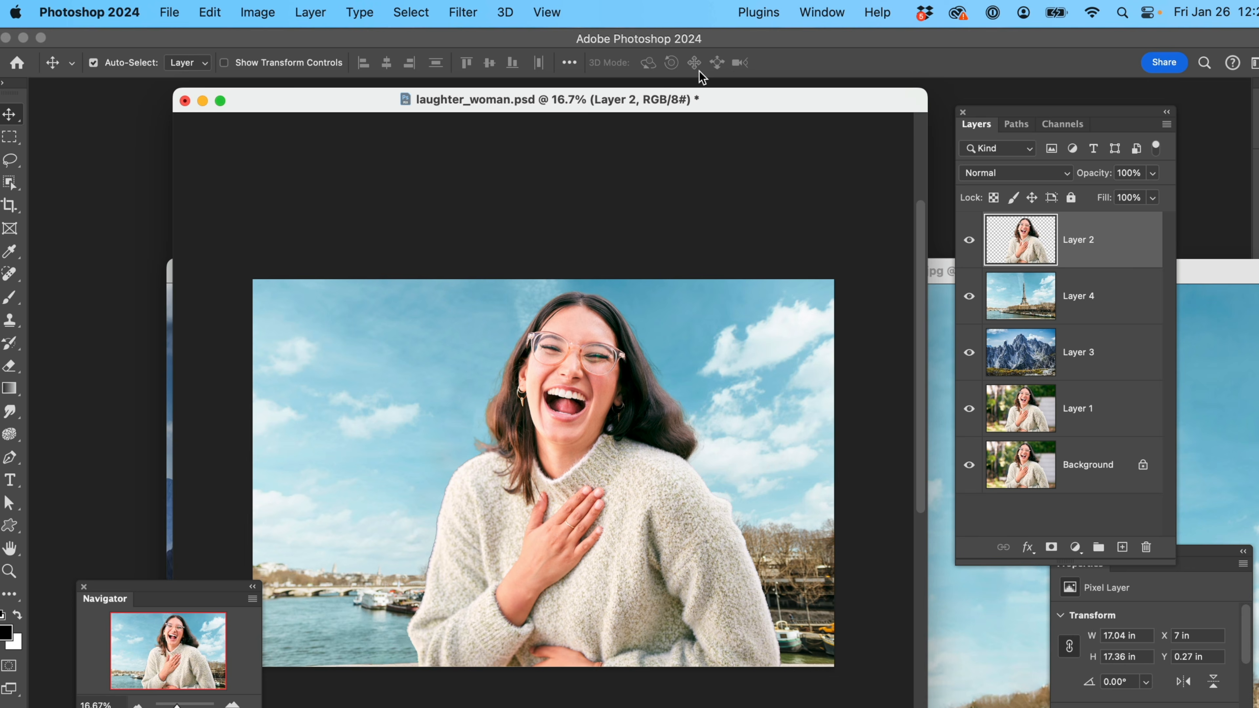
left_click_drag(710, 101, 731, 104)
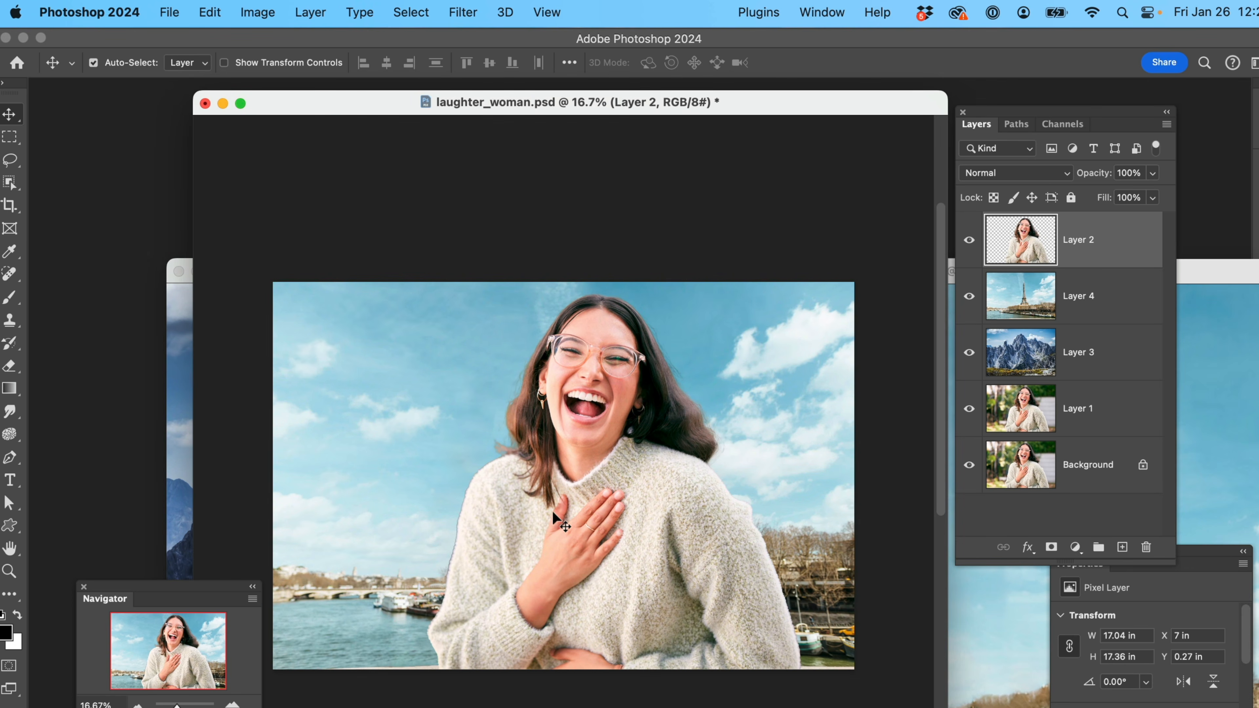
left_click_drag(602, 522, 498, 531)
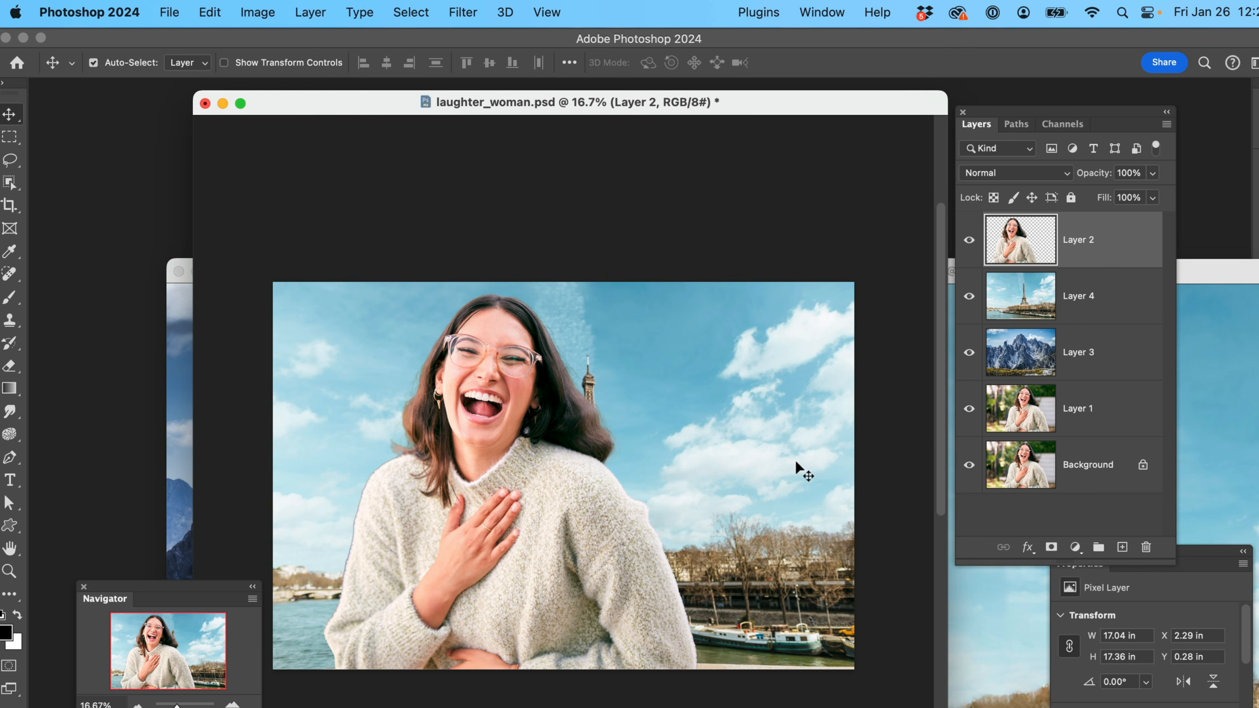
Hide the woman cutout, enlarge the Paris layer to about 119% with Free Transform and shift the Eiffel Tower toward the right of the picture
left_click(1054, 308)
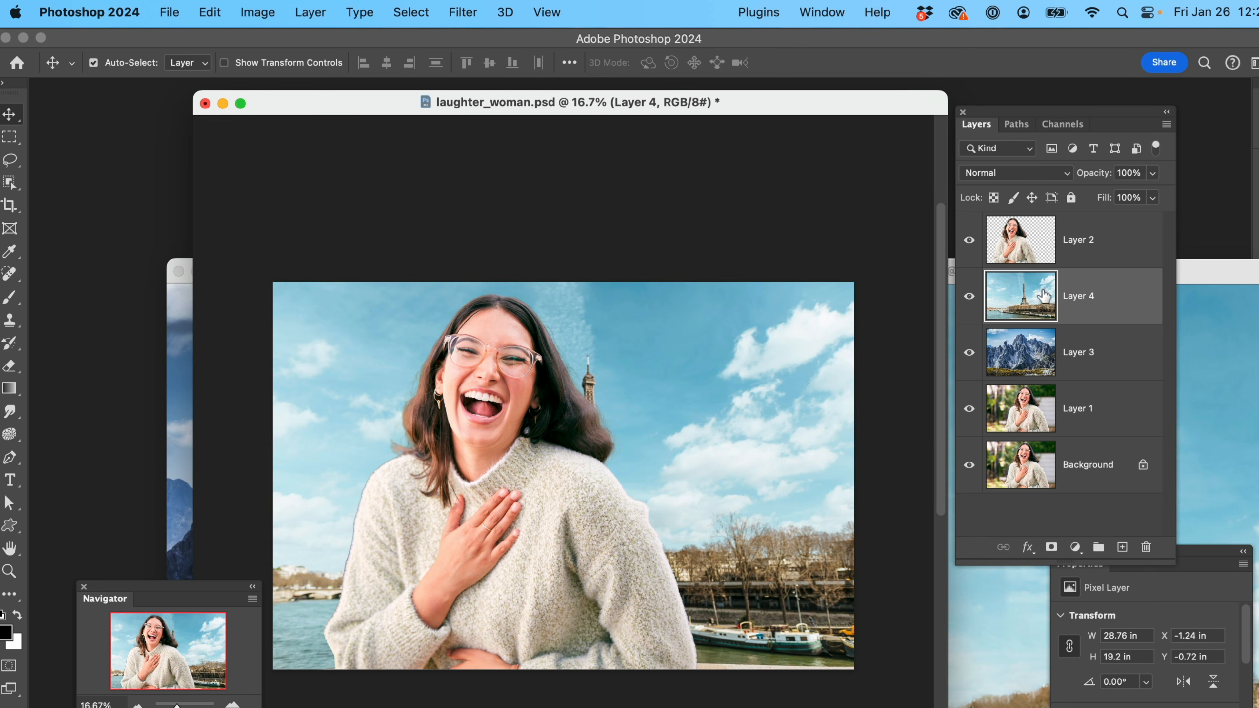
left_click(969, 240)
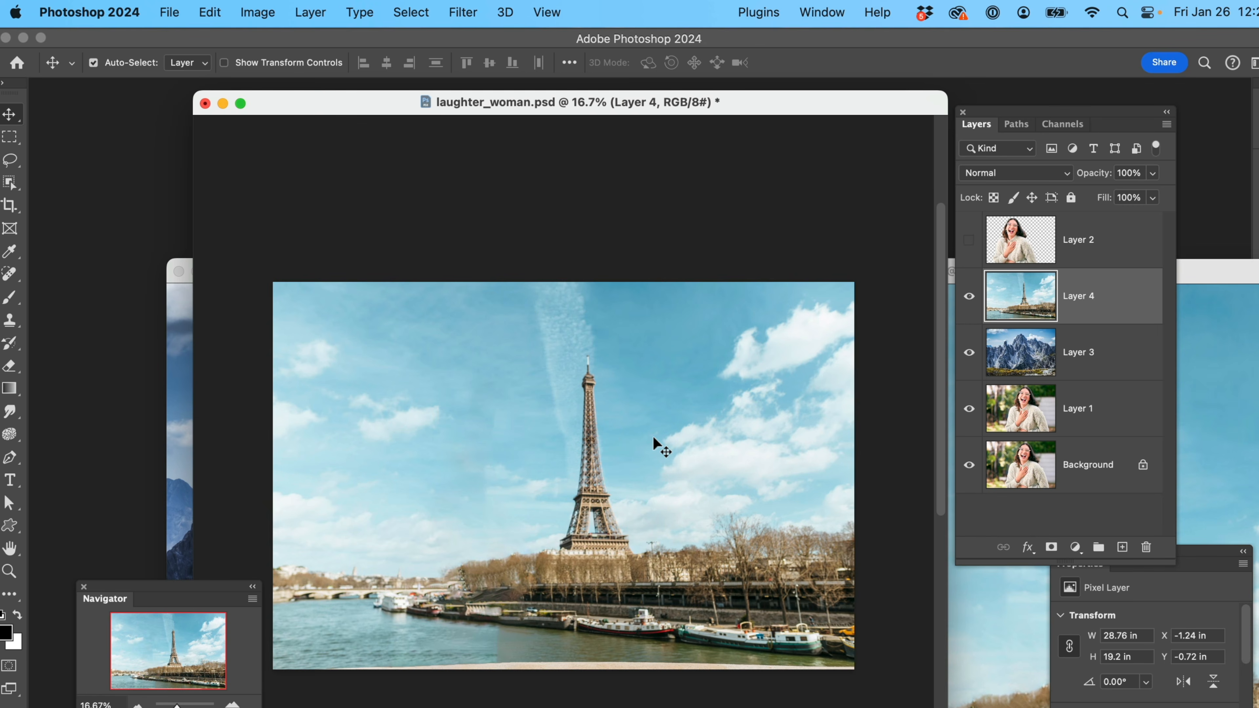
key("super")
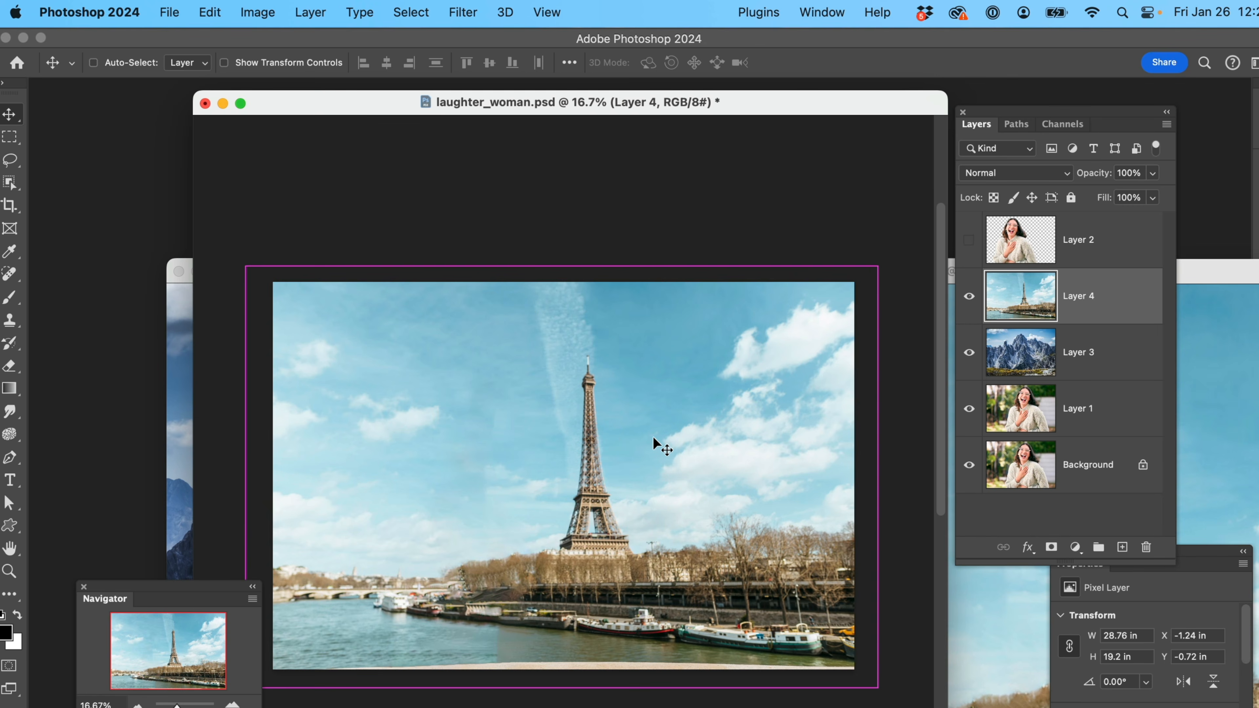
key("super")
key("super+t")
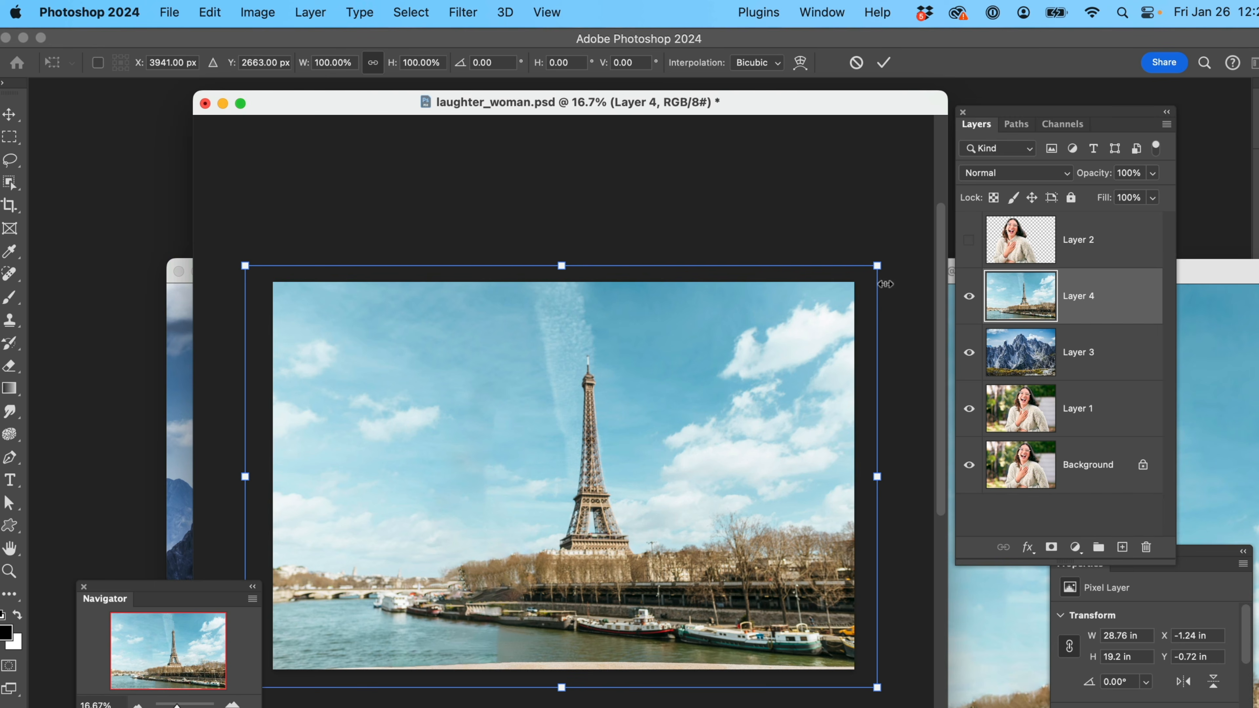
left_click_drag(875, 266, 914, 241)
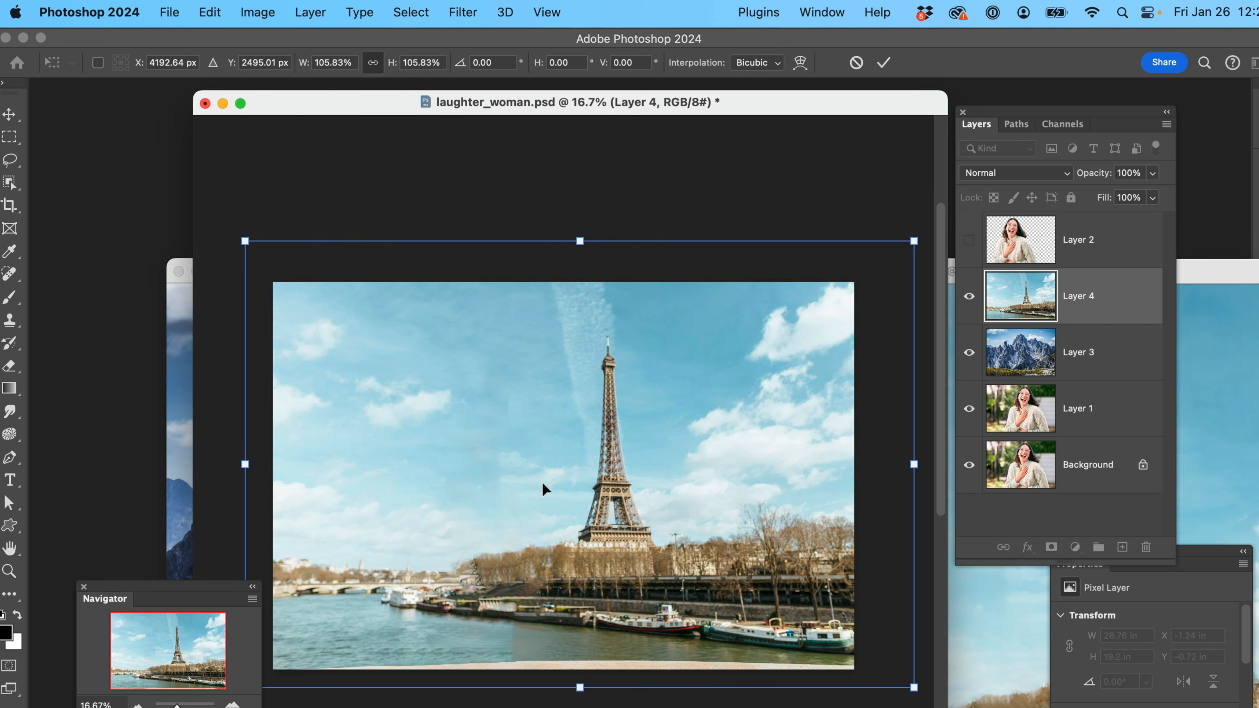
left_click_drag(244, 241, 192, 203)
left_click_drag(409, 464, 497, 487)
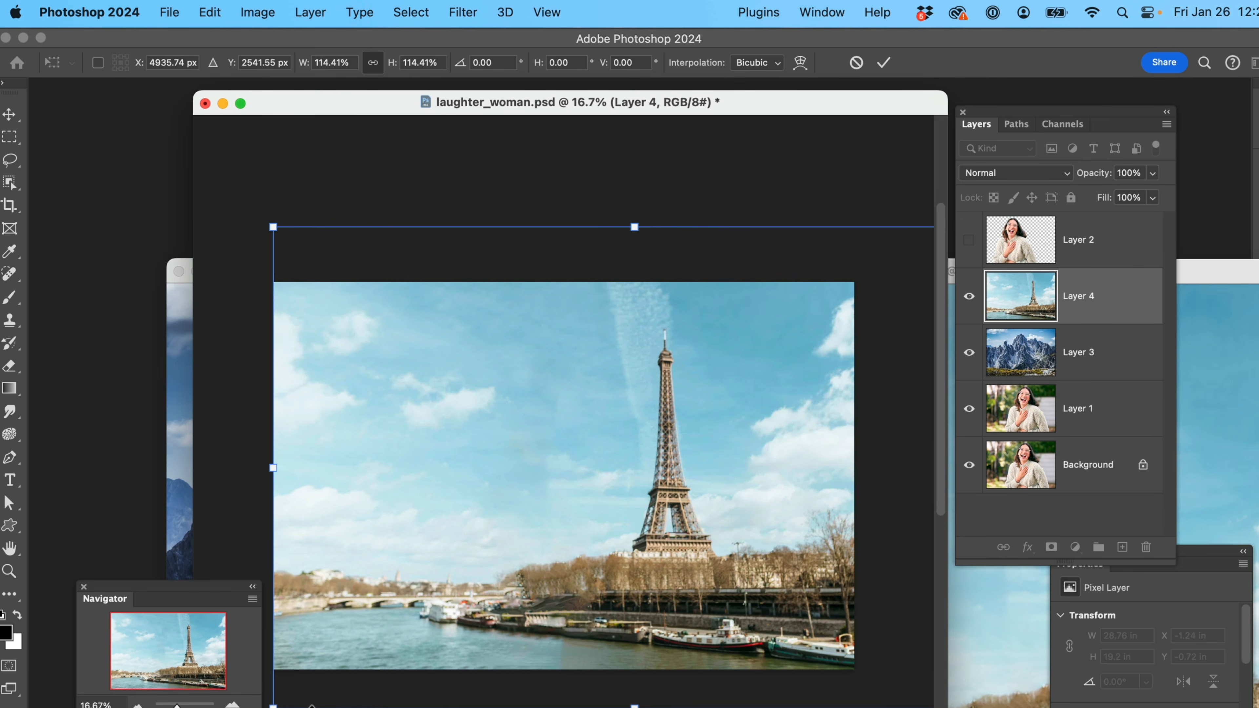
left_click_drag(273, 705, 250, 707)
left_click_drag(379, 557, 397, 559)
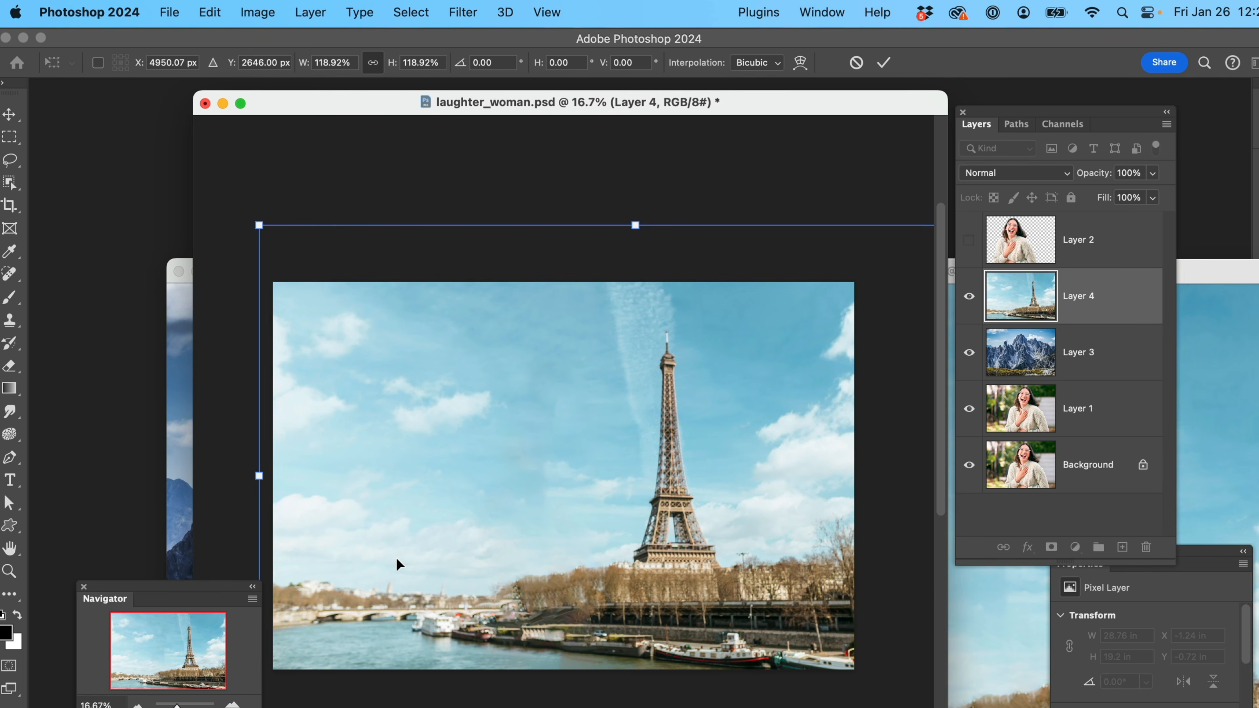
key("Return")
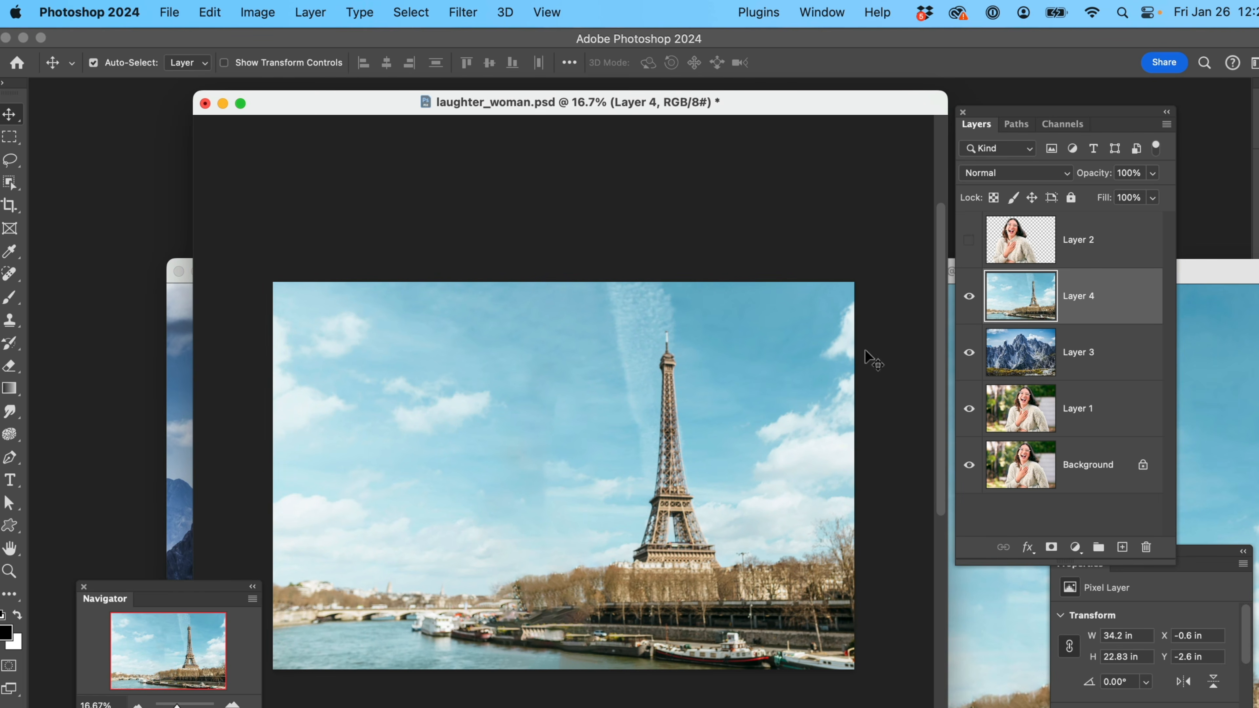
Show the woman cutout layer again and lower its opacity to 45%
left_click(970, 241)
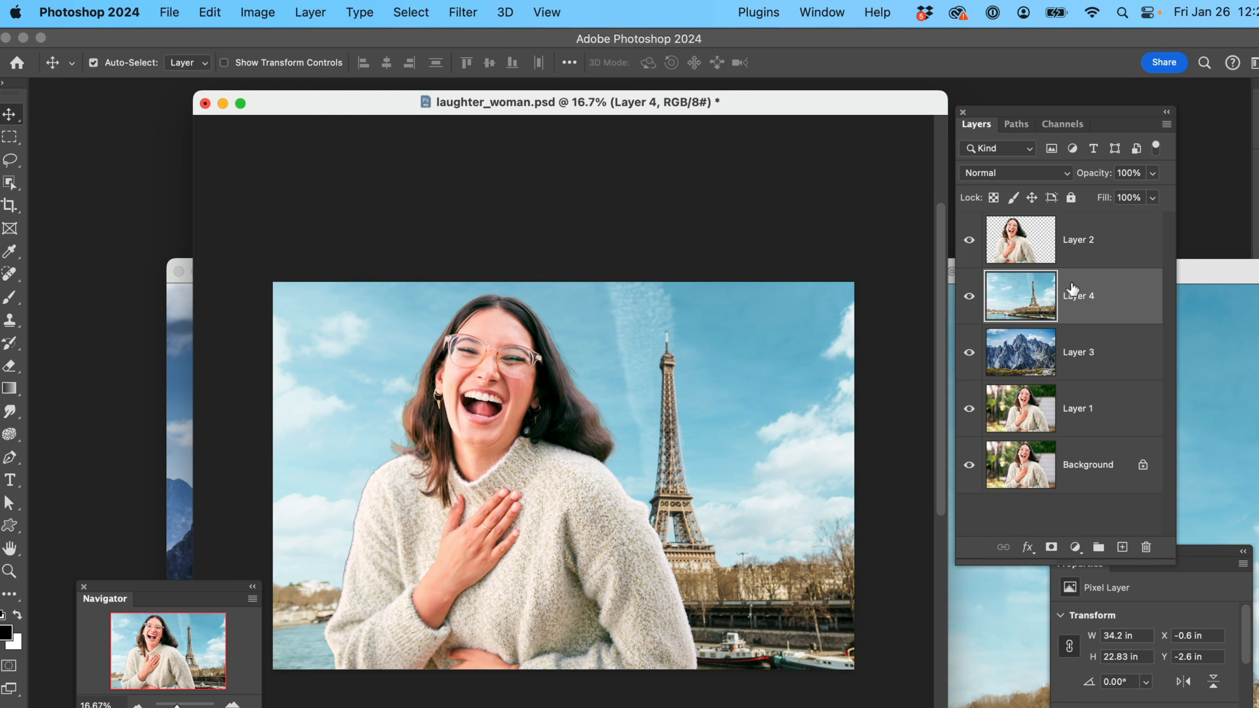
left_click(1086, 250)
left_click(973, 241)
left_click(972, 241)
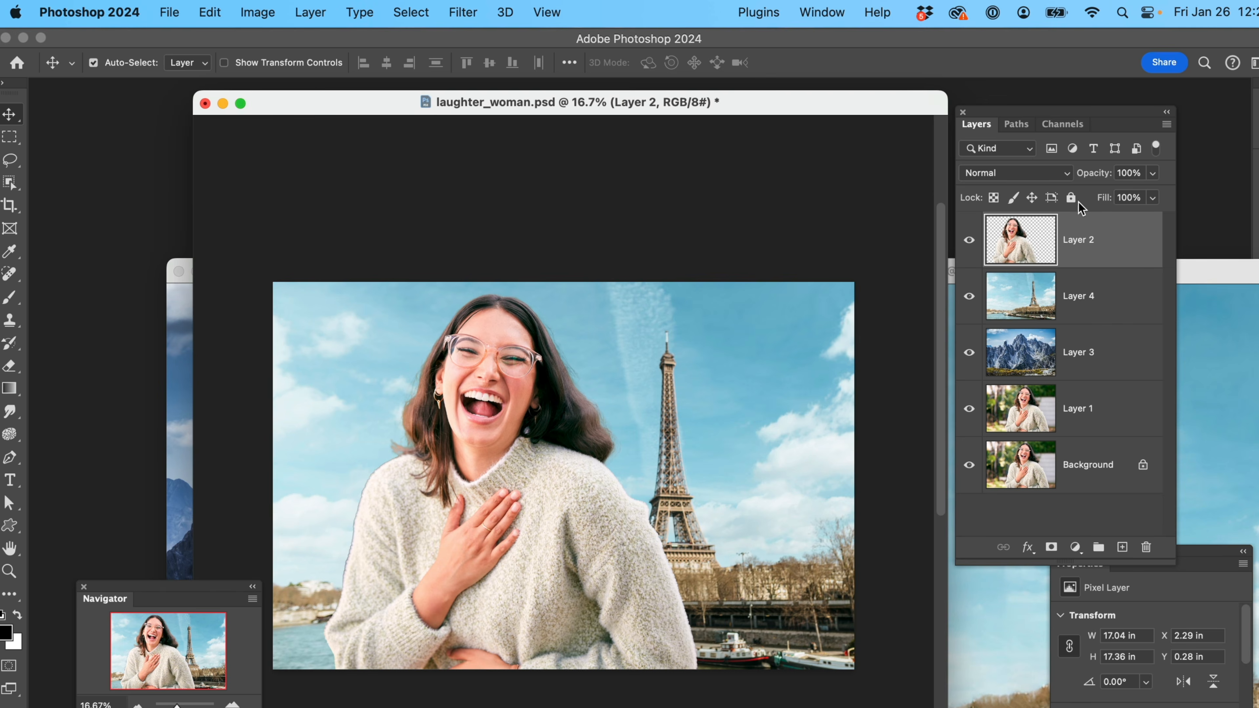
left_click_drag(1105, 181, 1055, 185)
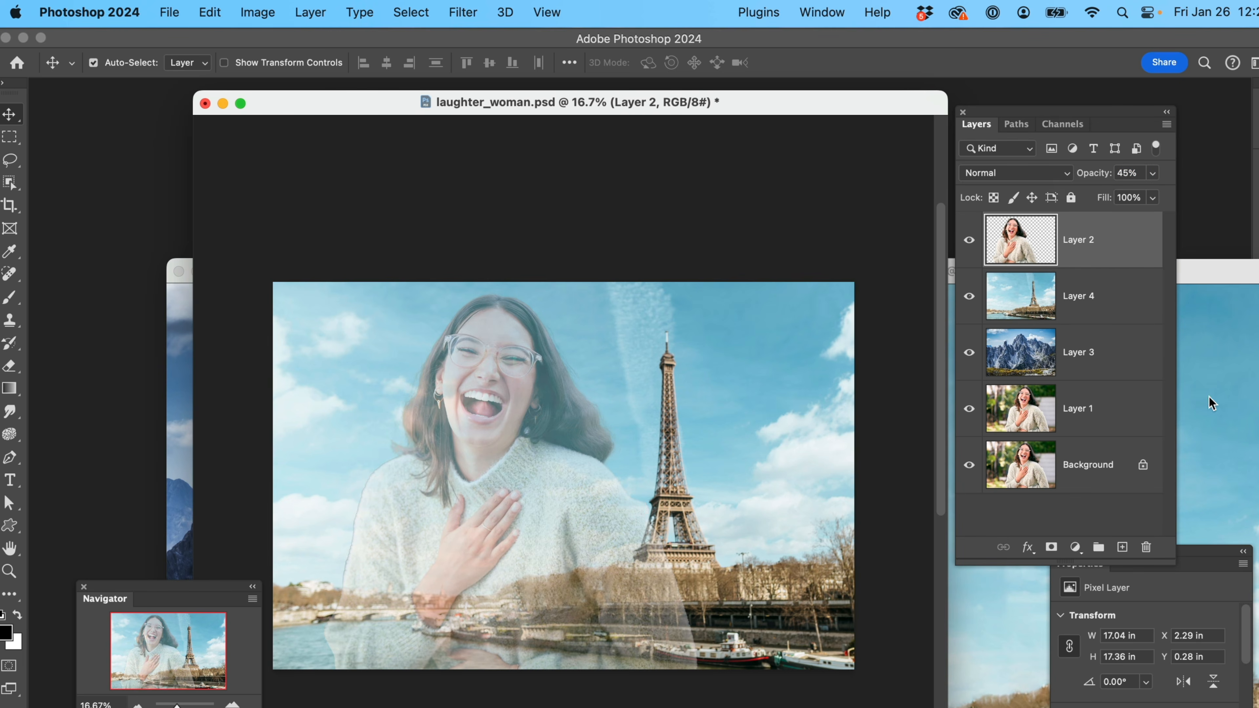
Enlarge the Paris layer to about 107.8% with Free Transform and shift the Eiffel Tower right, aligning the layer's left edge with the canvas
left_click(1108, 301)
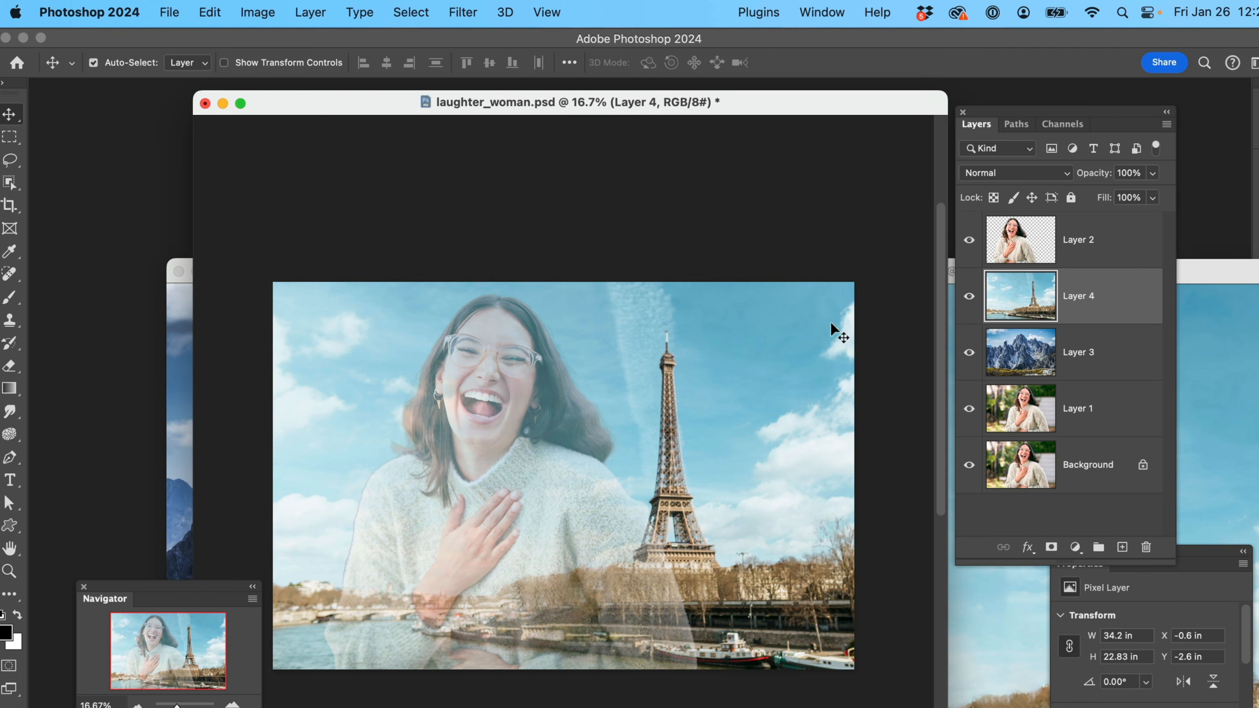
key("super+t")
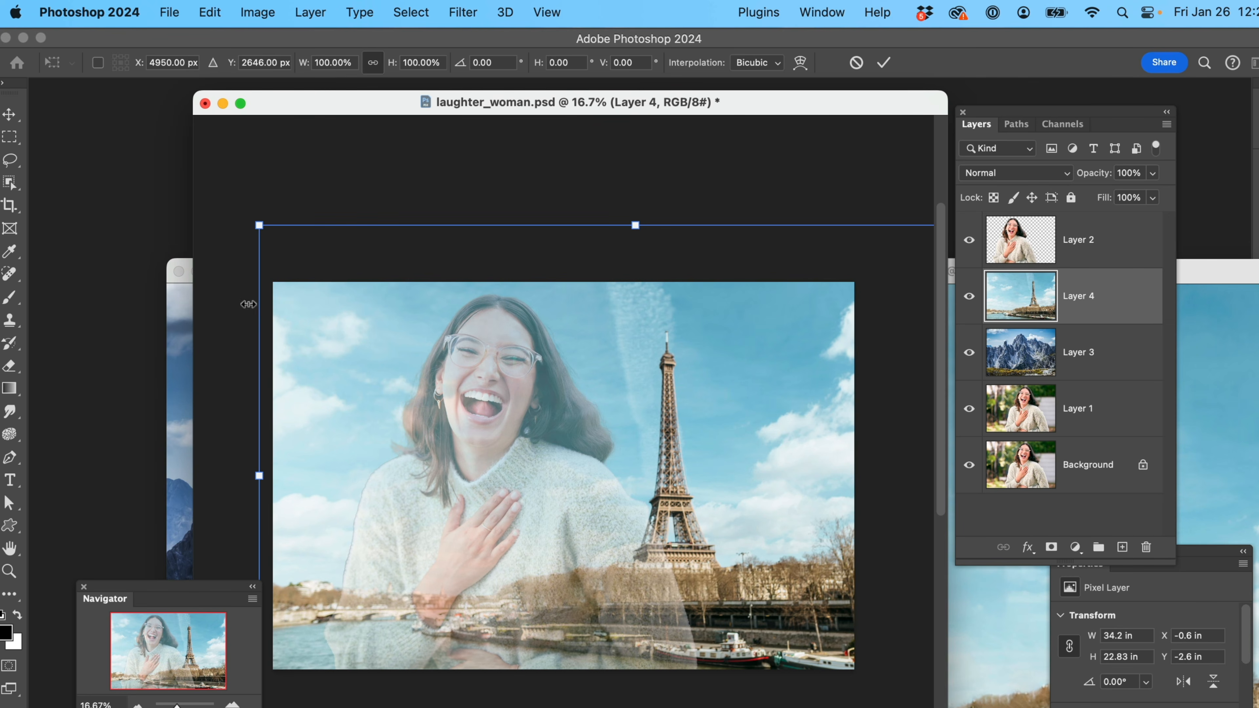
left_click_drag(256, 234, 230, 212)
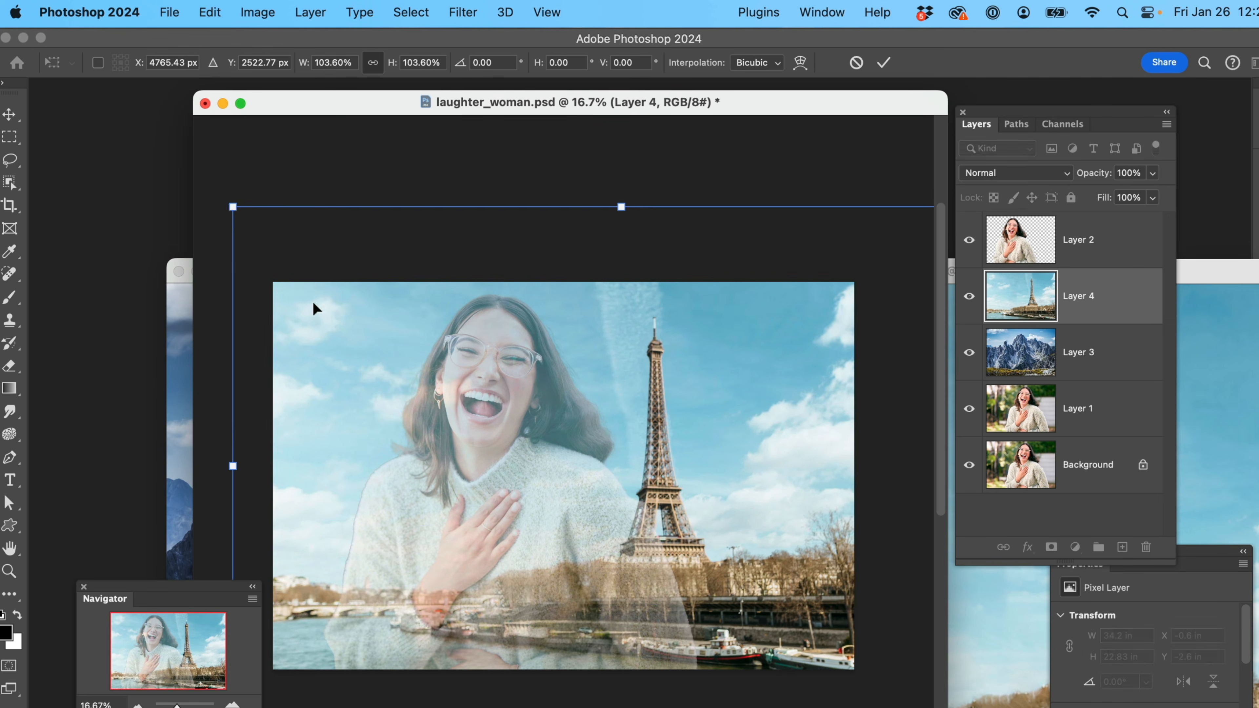
left_click_drag(314, 315, 367, 320)
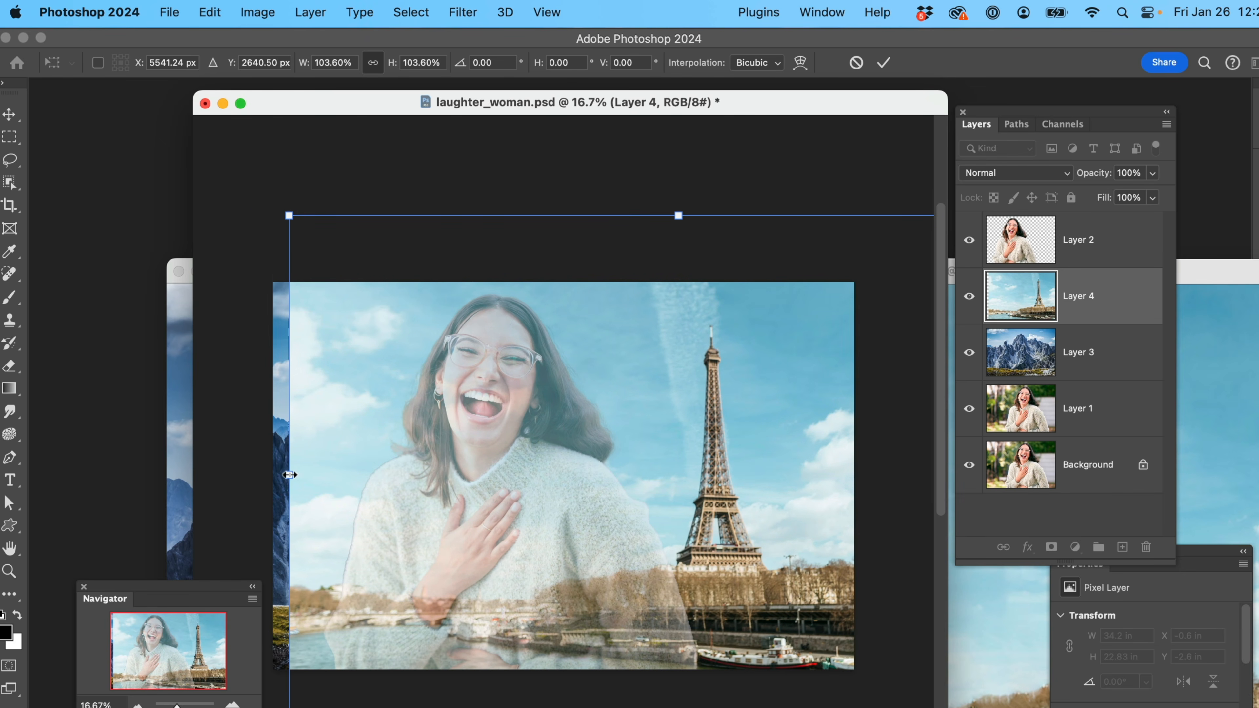
mouse_move(289, 474)
left_mouse_down()
mouse_move(258, 475)
mouse_move(308, 469)
left_mouse_up()
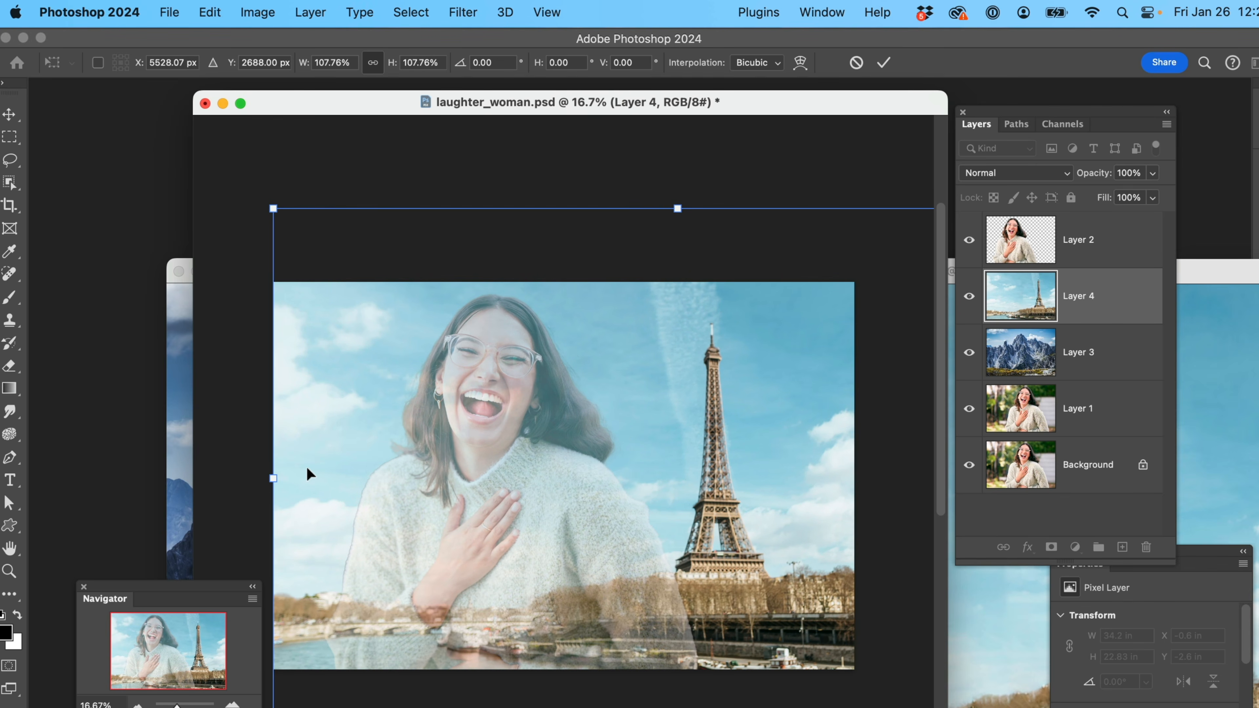
key("Return")
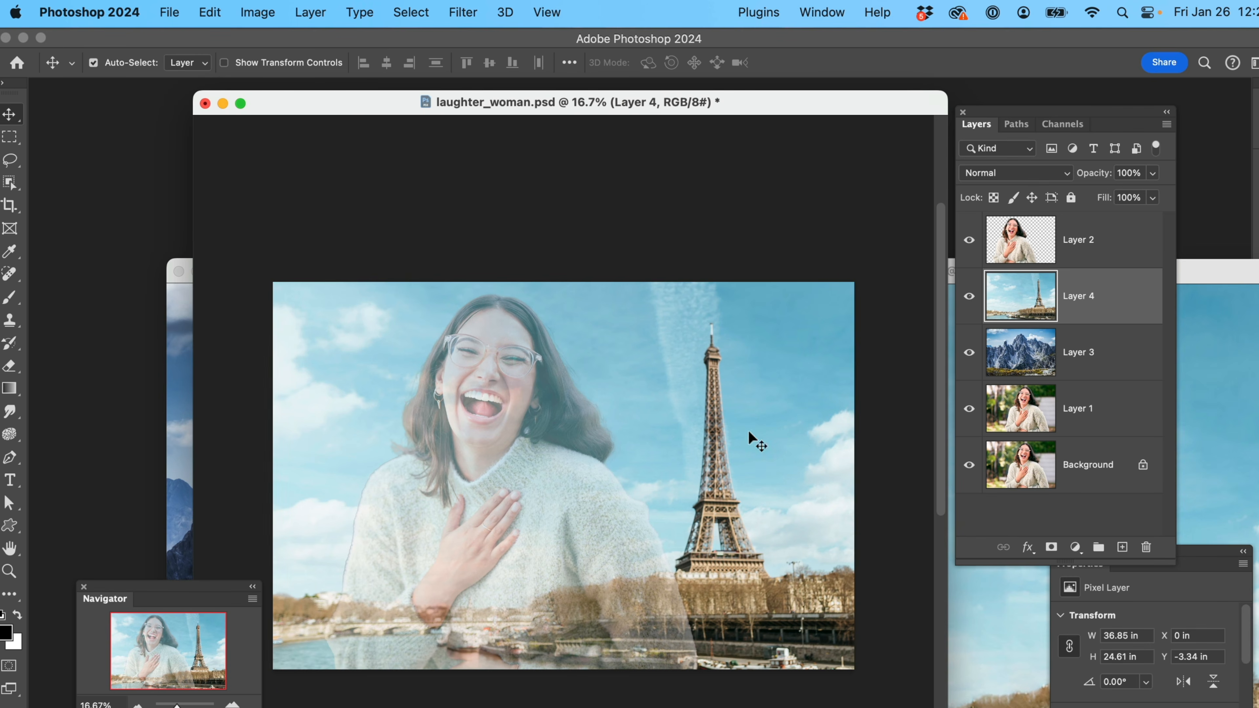
Restore the woman cutout layer's opacity to 100%
left_click(1110, 238)
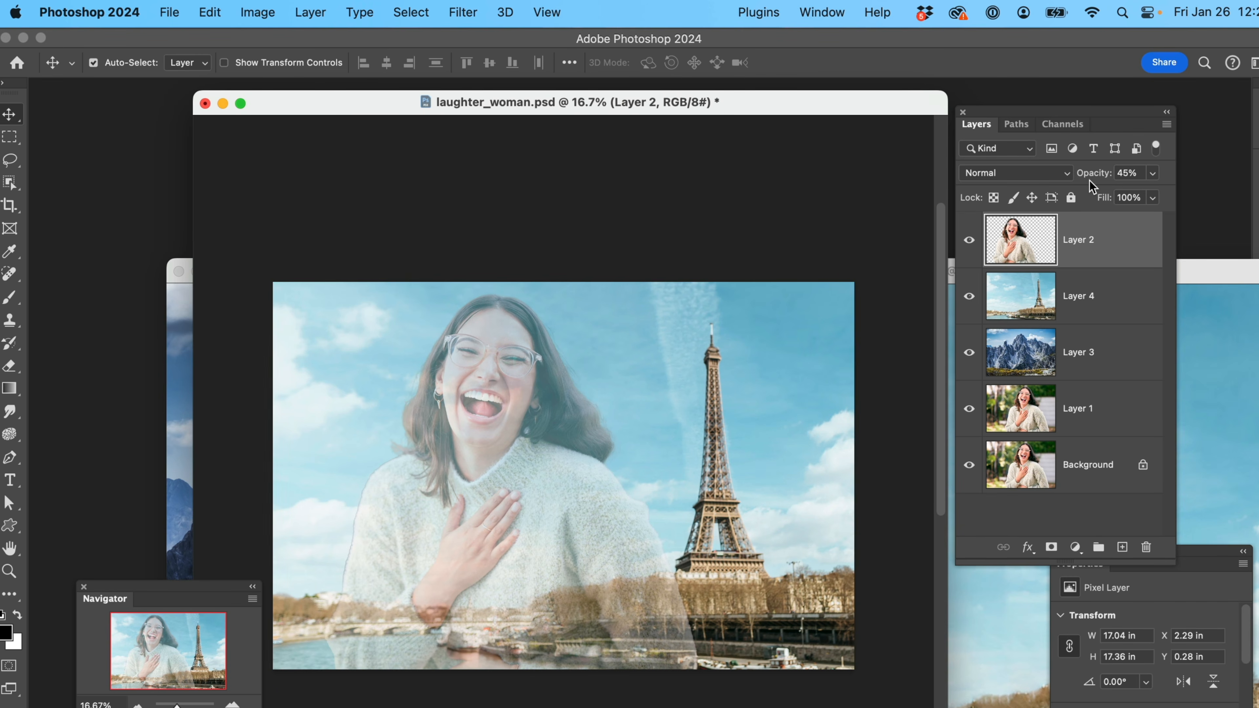
left_click(1129, 173)
type("100")
key("Return")
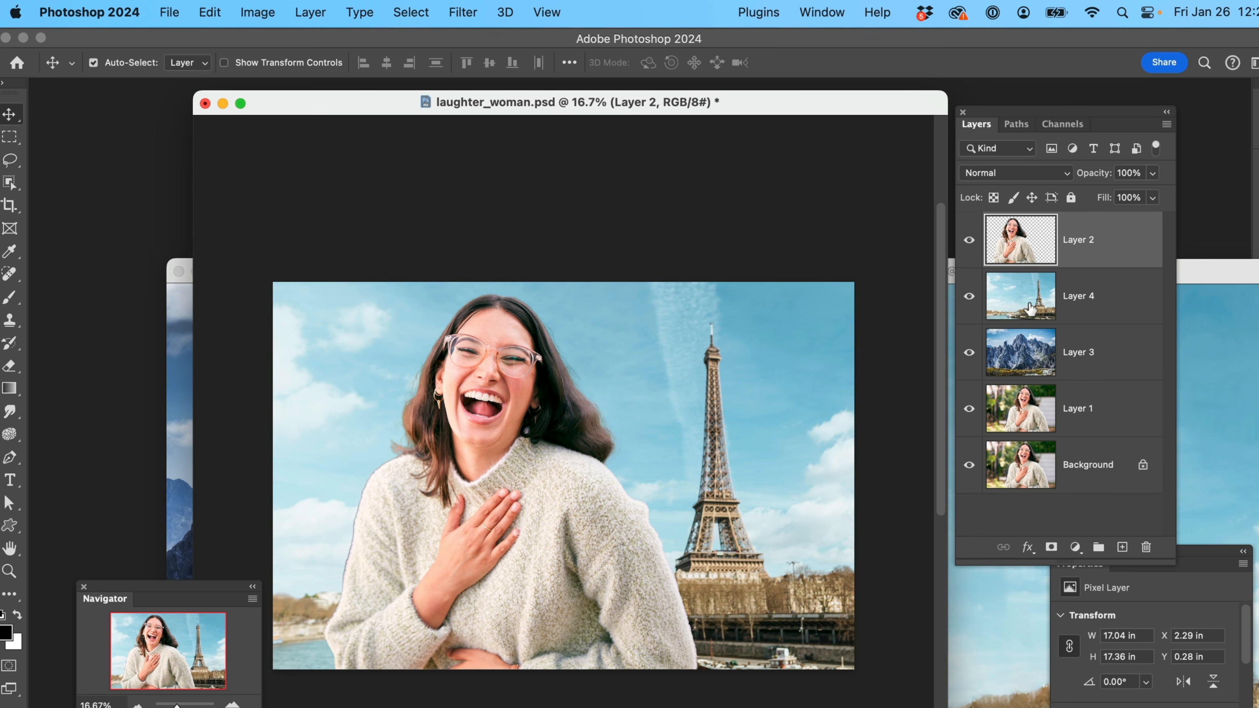
Toggle the visibility of the Paris and mountain layers to compare the backdrops behind the woman, leaving both layers shown
left_click(970, 298)
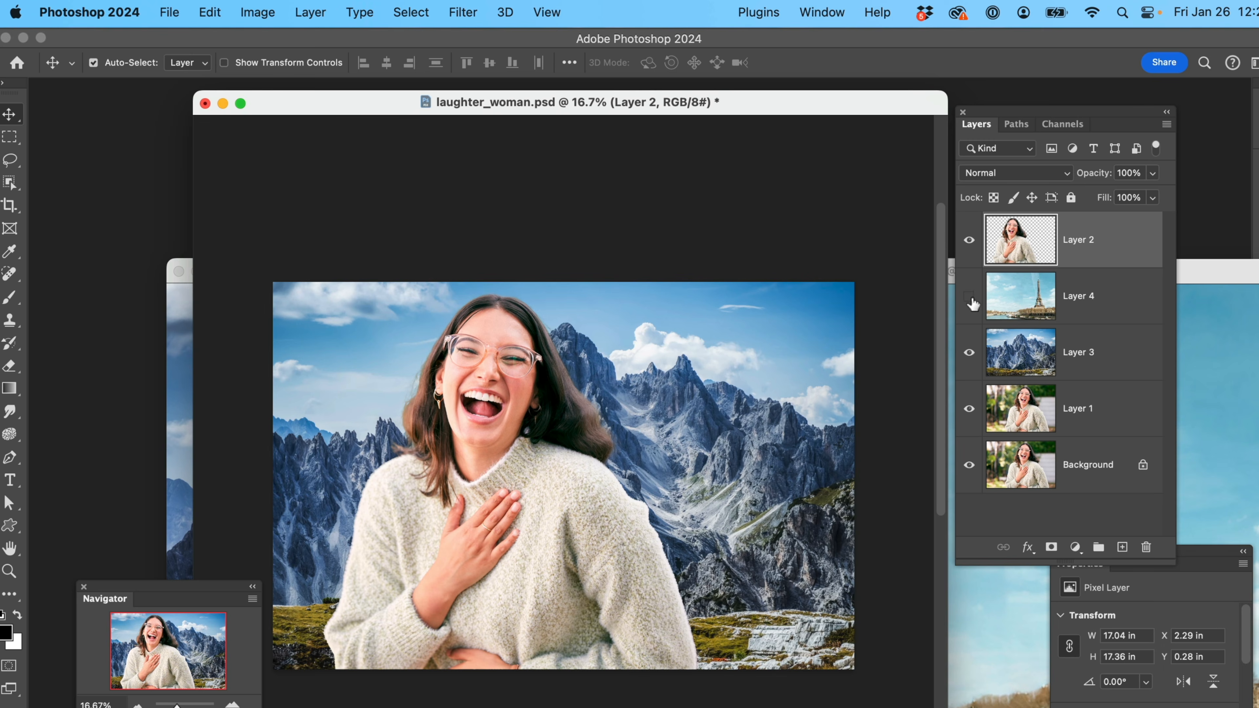
left_click(969, 353)
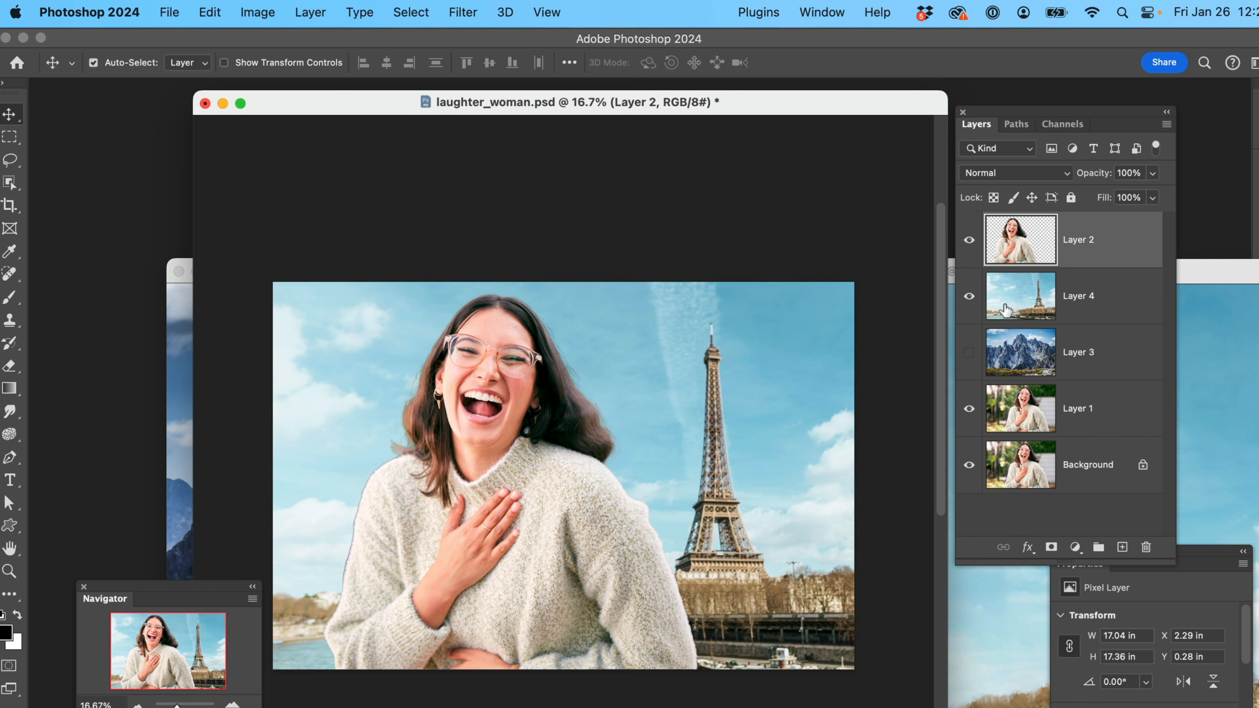
left_click(971, 352)
left_click(969, 297)
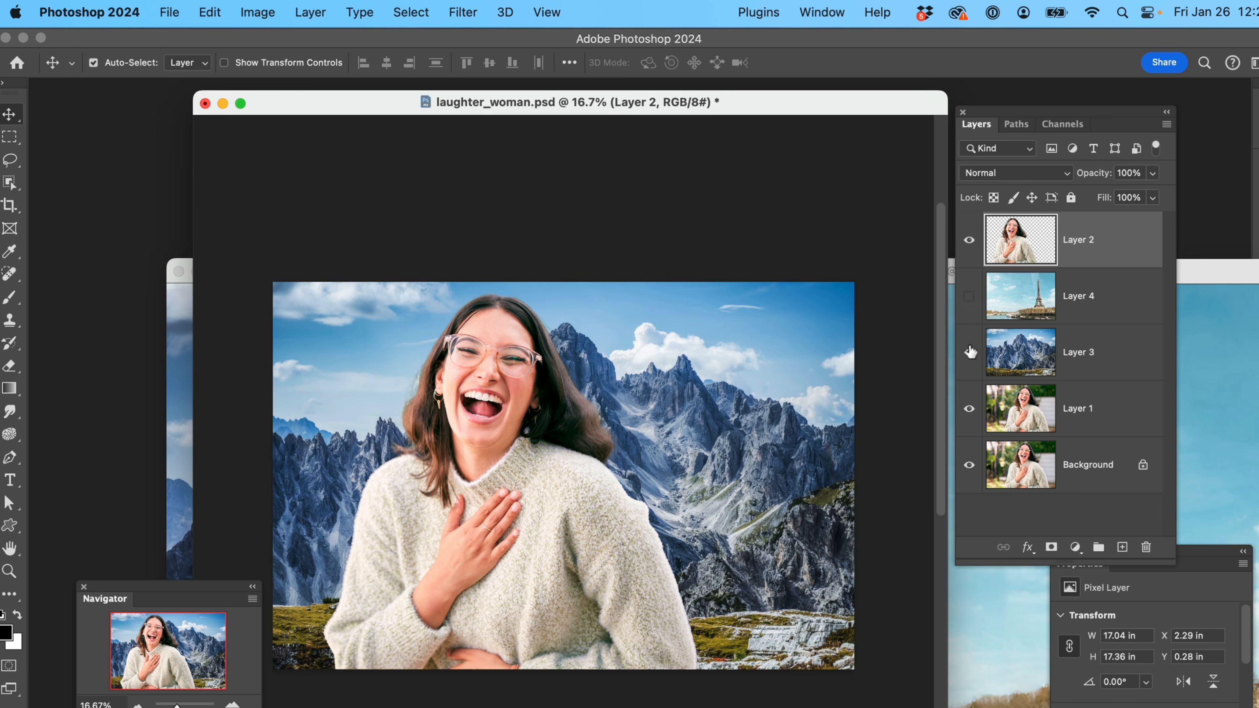
left_click(970, 297)
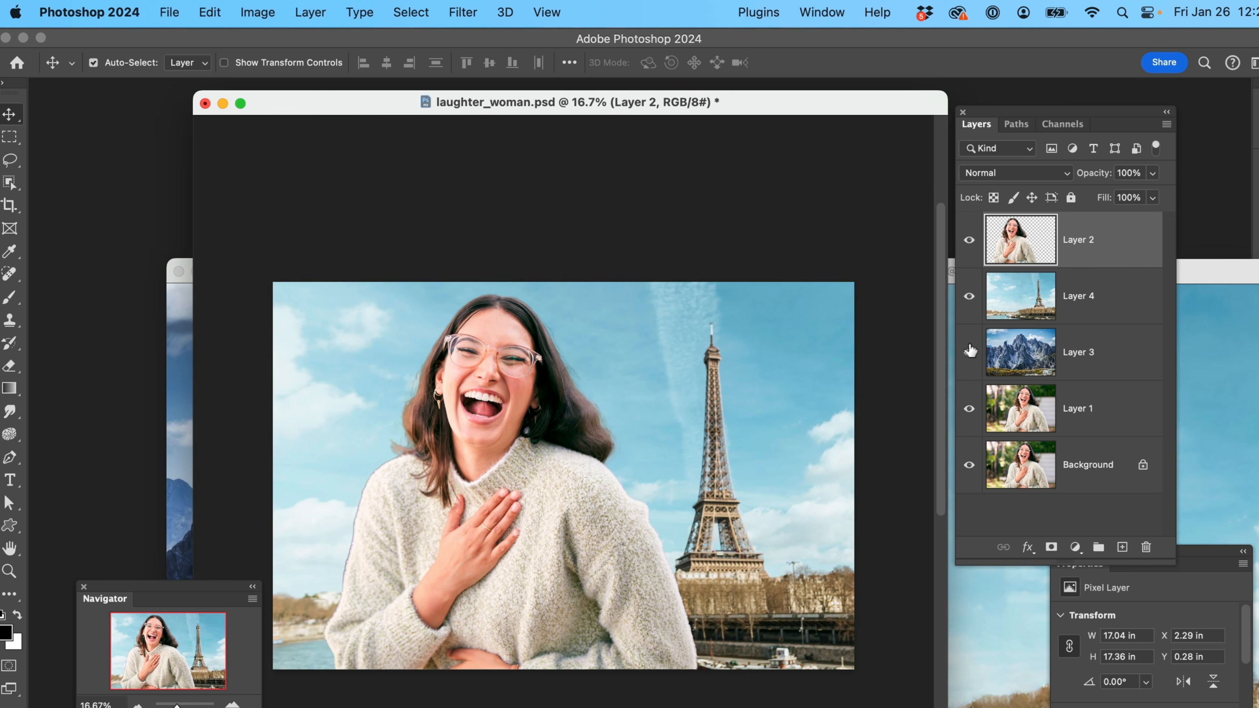
left_click(969, 351)
left_click(969, 297)
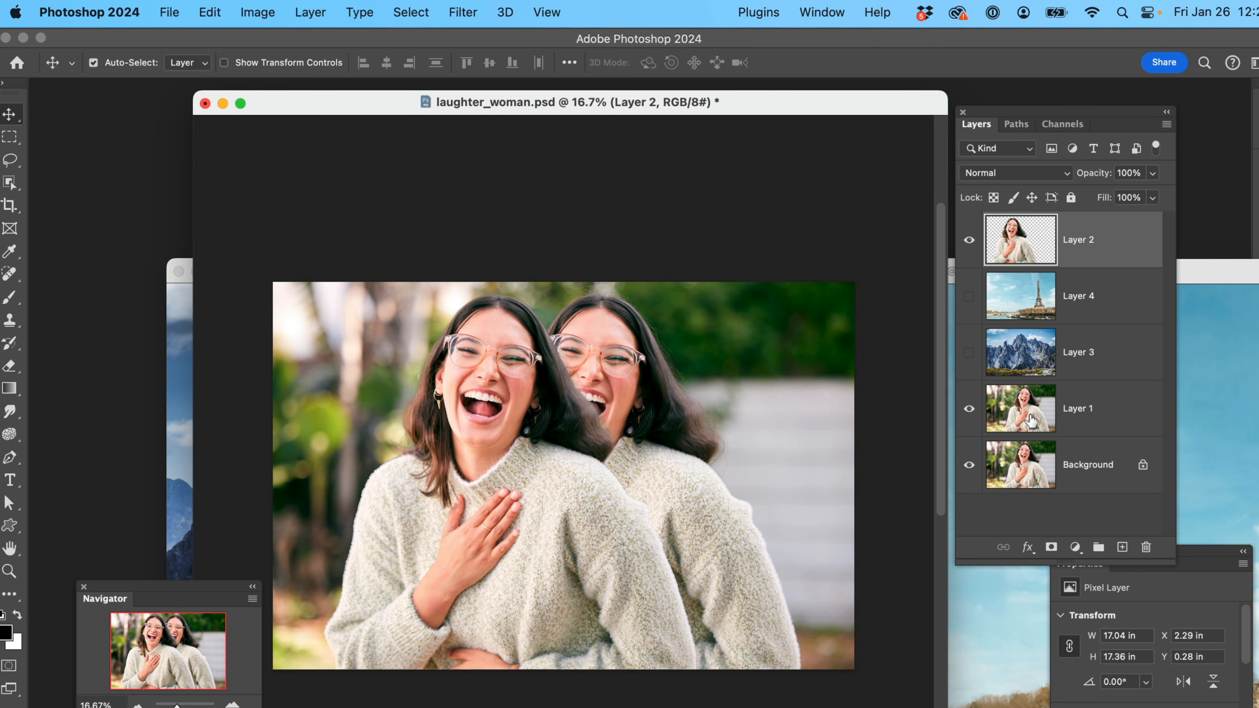
left_click(970, 353)
left_click(969, 297)
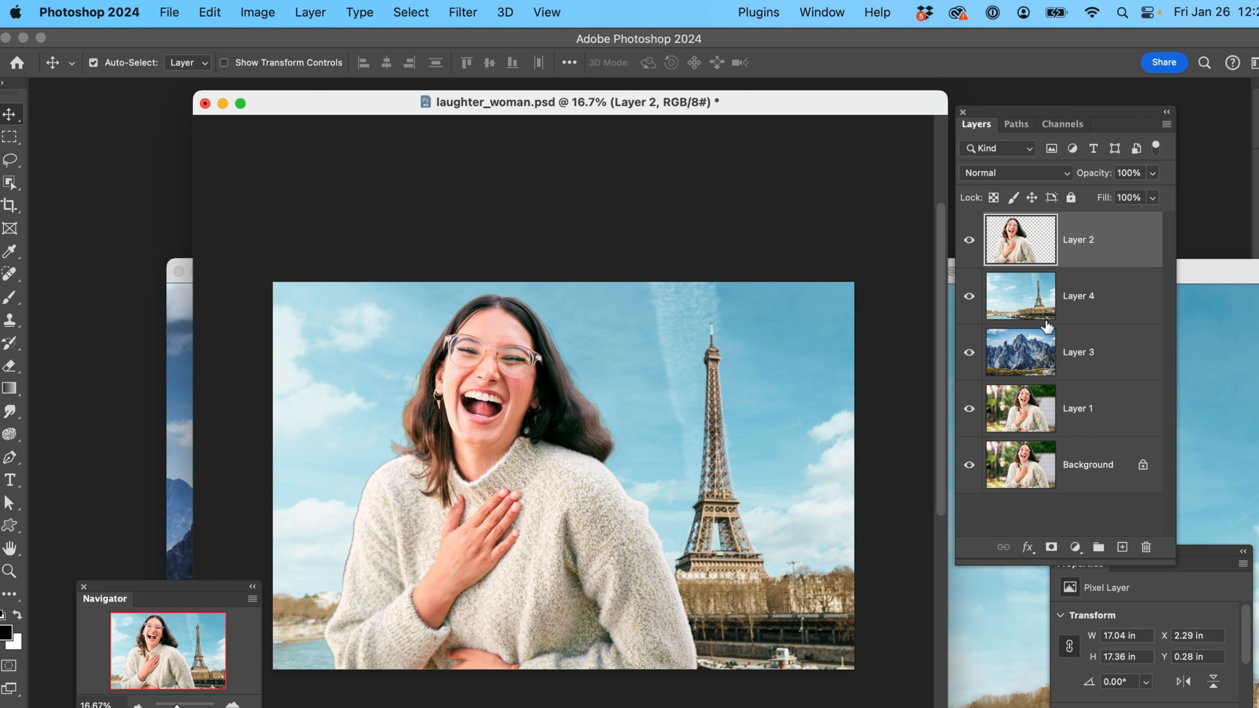